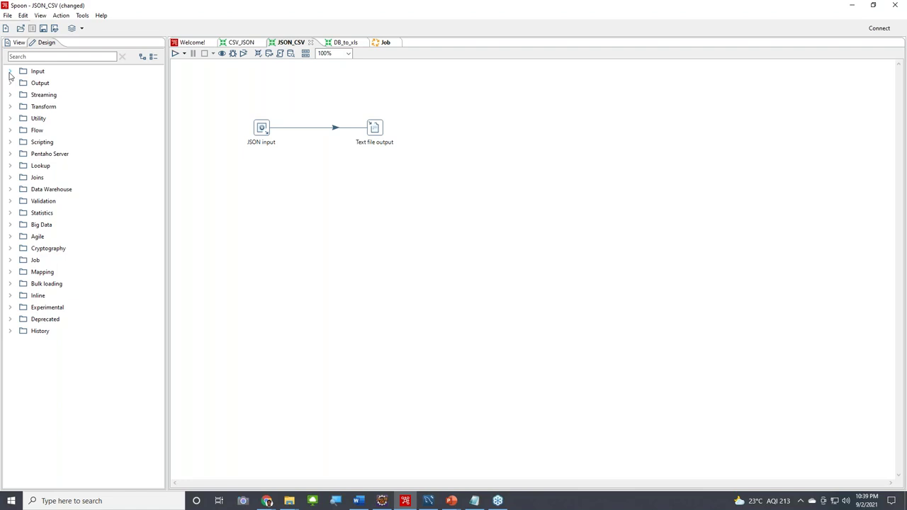
# Add a second JSON input step from the Input category to the canvas, below the existing flow
pyautogui.click(10, 71)
pyautogui.scroll(-2, 97, 170)
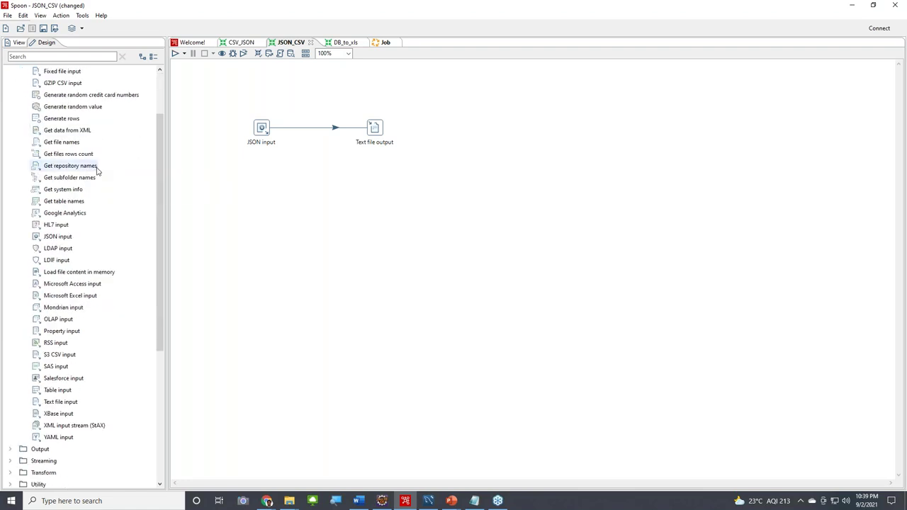
pyautogui.scroll(2, 97, 170)
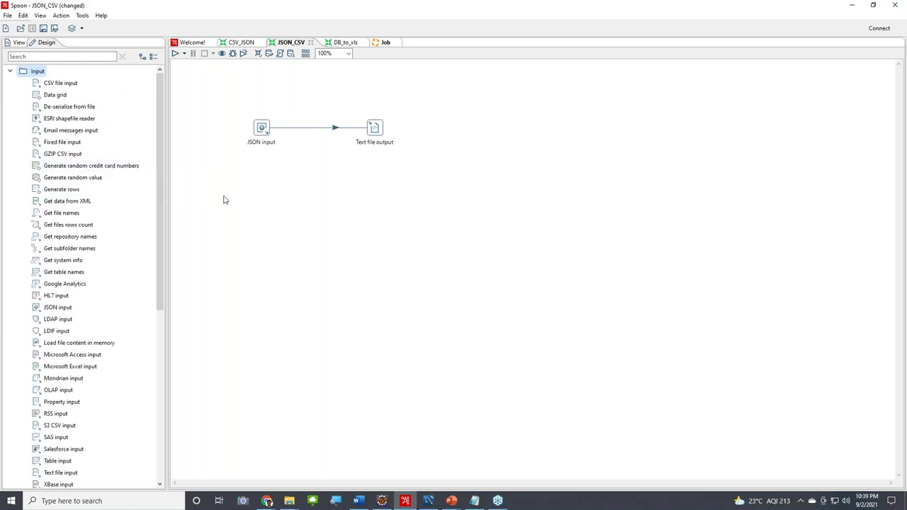
pyautogui.click(263, 133)
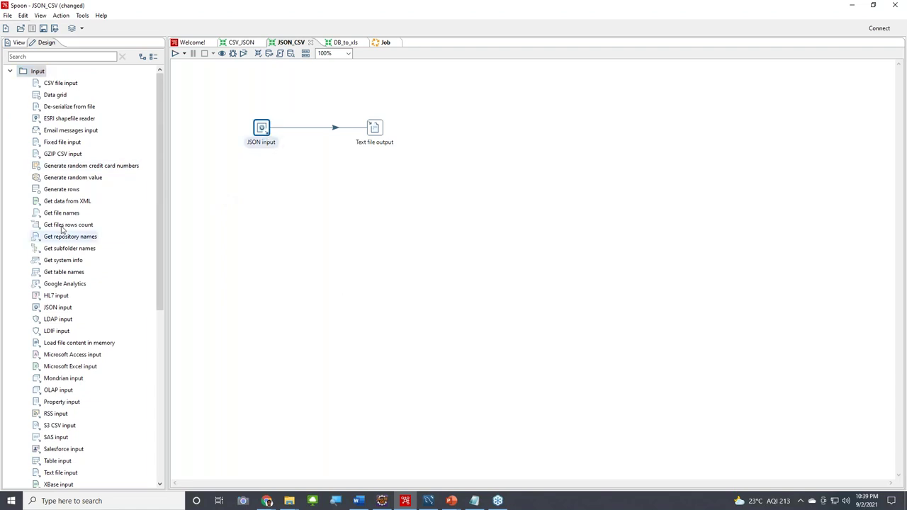
pyautogui.moveTo(163, 213); pyautogui.dragTo(166, 249)
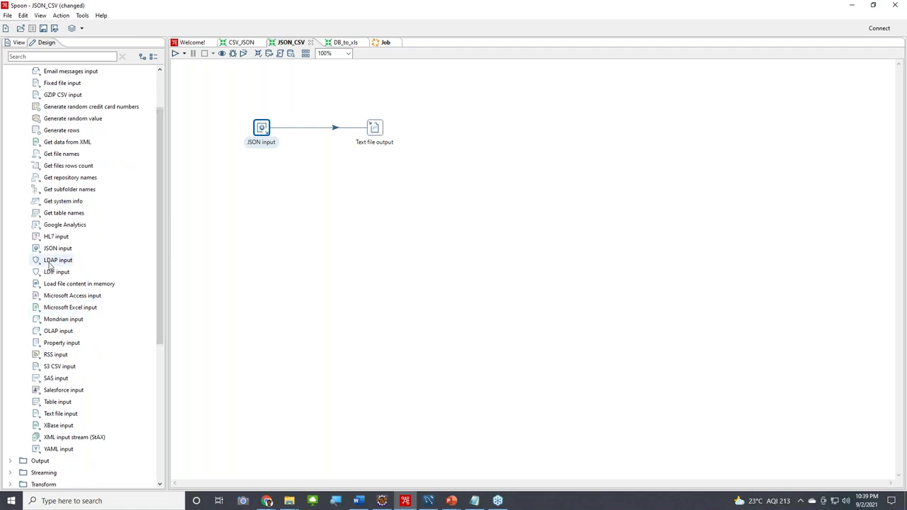
pyautogui.click(40, 247)
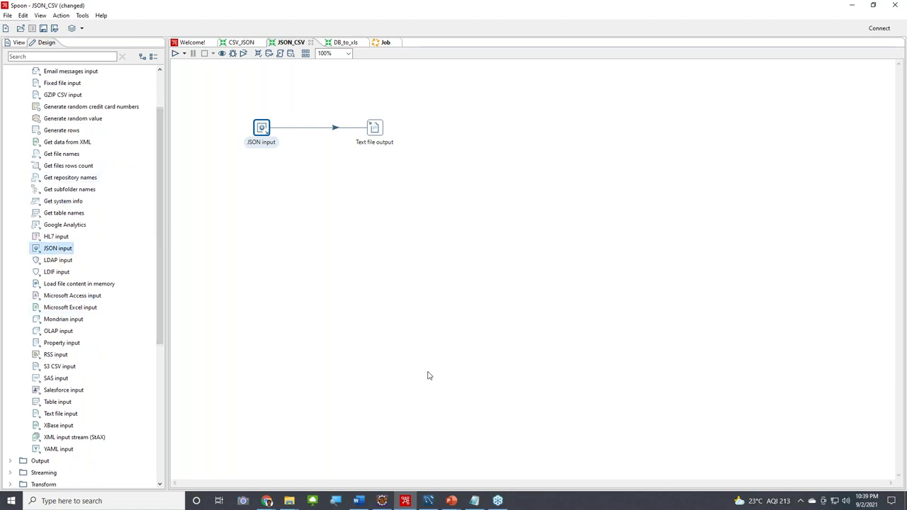
pyautogui.moveTo(63, 251); pyautogui.dragTo(299, 242)
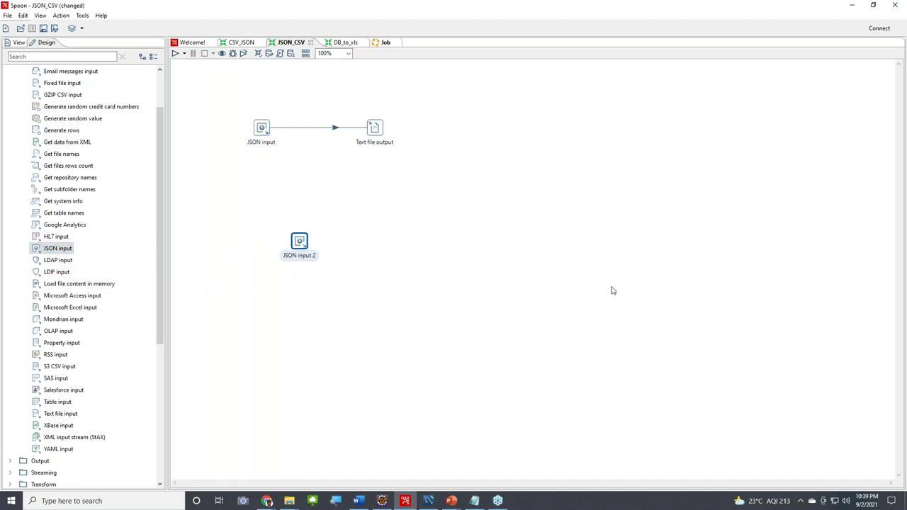
# Examine the new JSON input step's file, content, fields and additional output field settings, then close them without changes
pyautogui.doubleClick(300, 242)
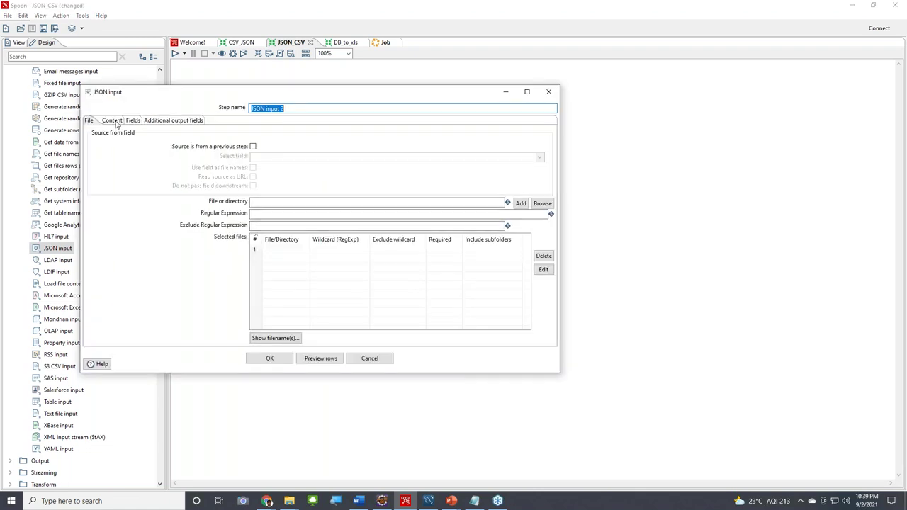
pyautogui.click(111, 120)
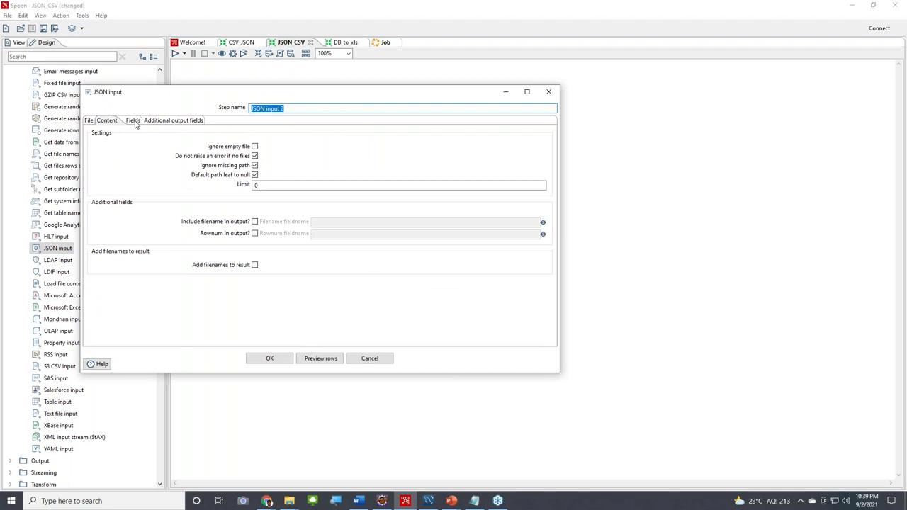
pyautogui.click(133, 120)
pyautogui.click(180, 120)
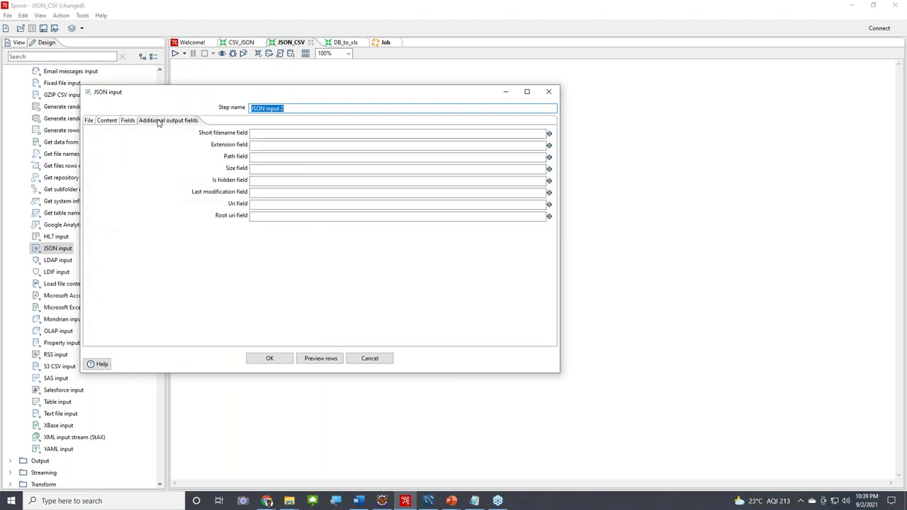
pyautogui.click(92, 121)
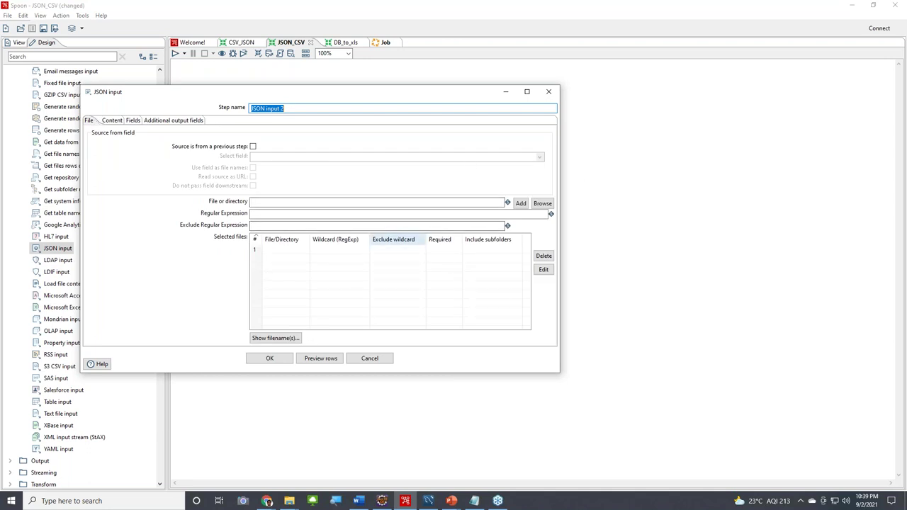
pyautogui.click(548, 92)
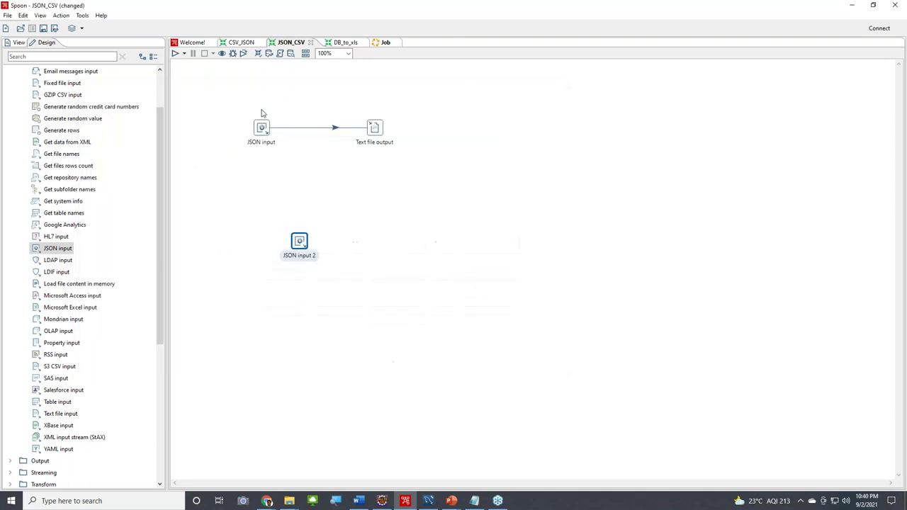
# Review the source file and field mappings of the JSON input step connected to Text file output, including its field selection
pyautogui.doubleClick(261, 131)
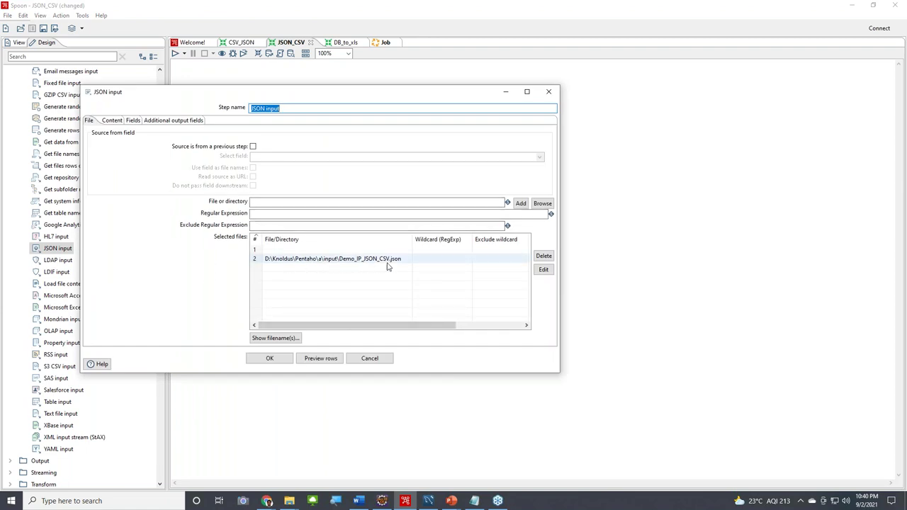
pyautogui.click(132, 121)
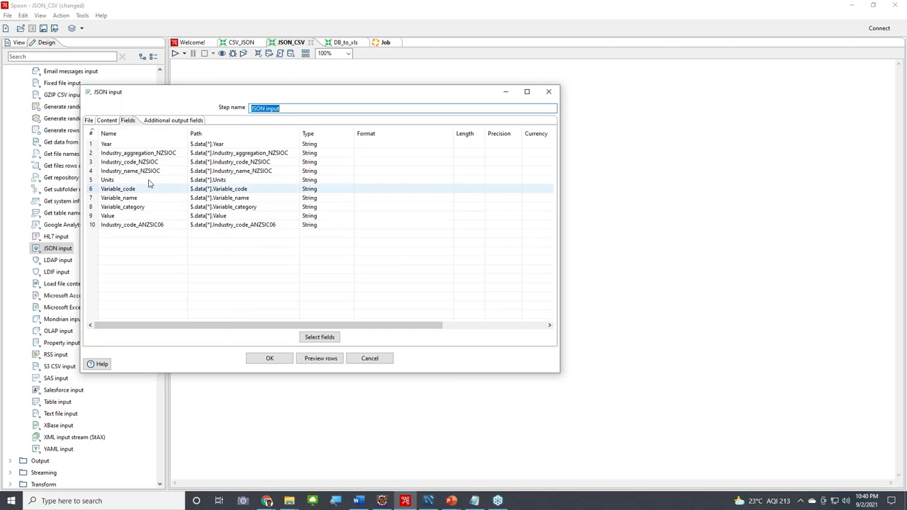
pyautogui.click(89, 120)
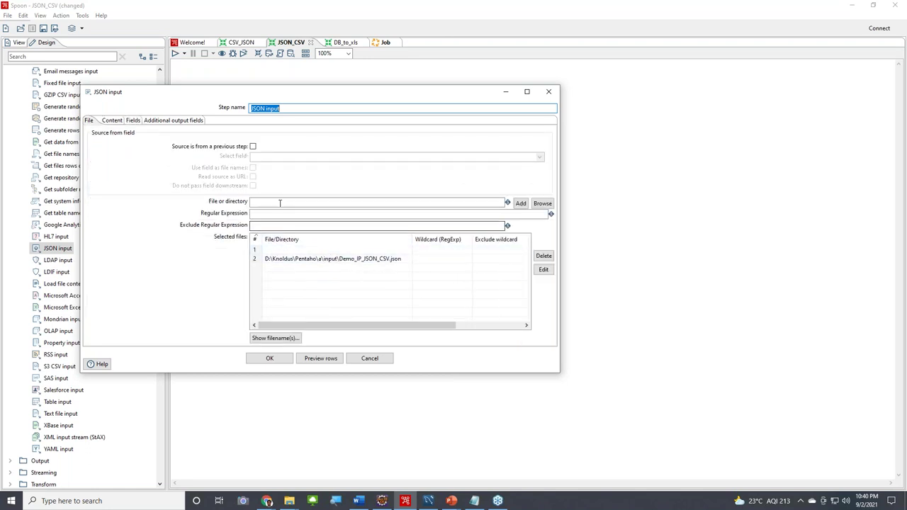
pyautogui.click(134, 120)
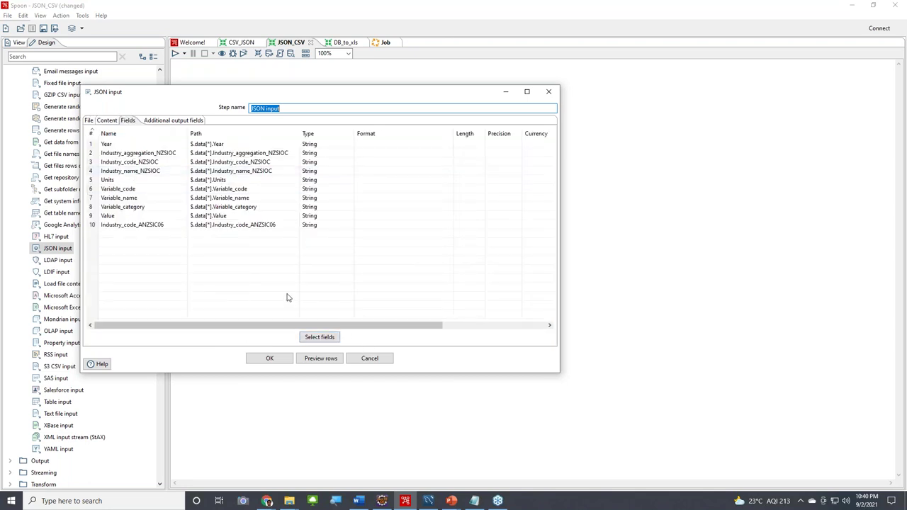
pyautogui.click(320, 337)
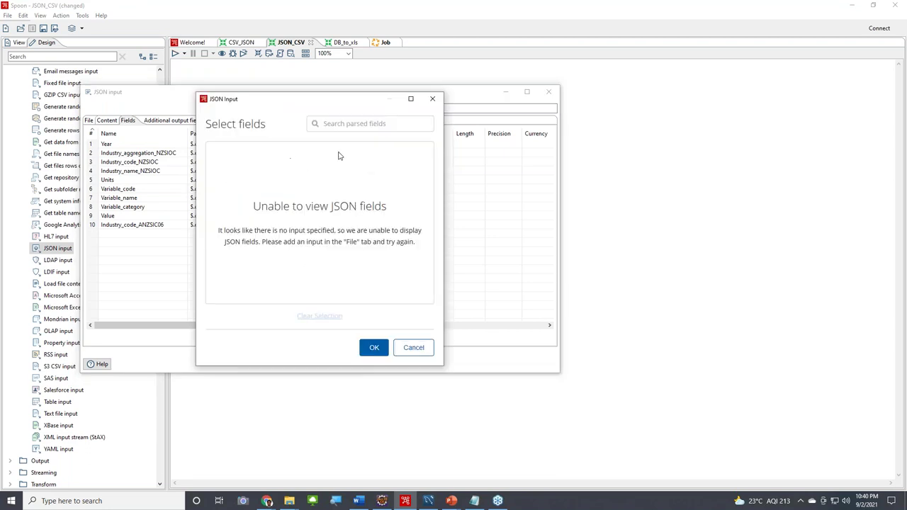
pyautogui.click(433, 100)
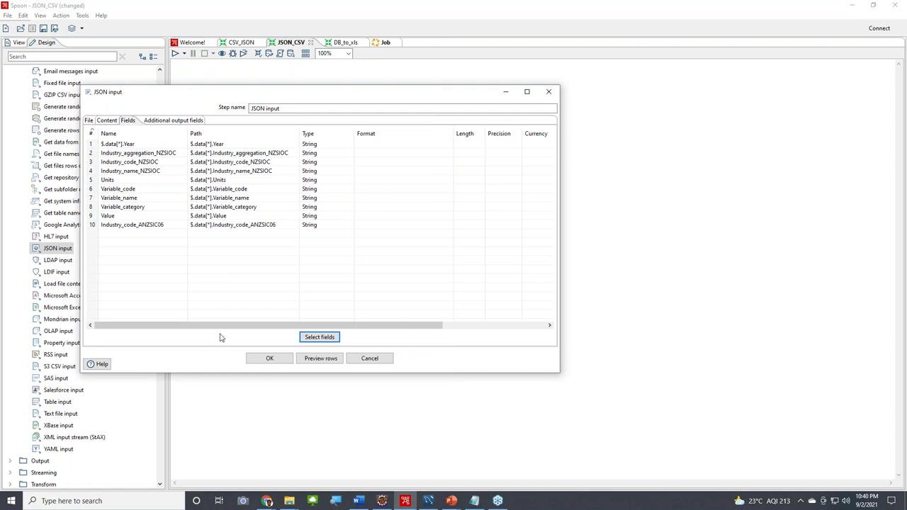
# Add Demo_IP_JSON_CSV.json from the input folder to the JSON input's selected files and delete the duplicate entry
pyautogui.click(89, 122)
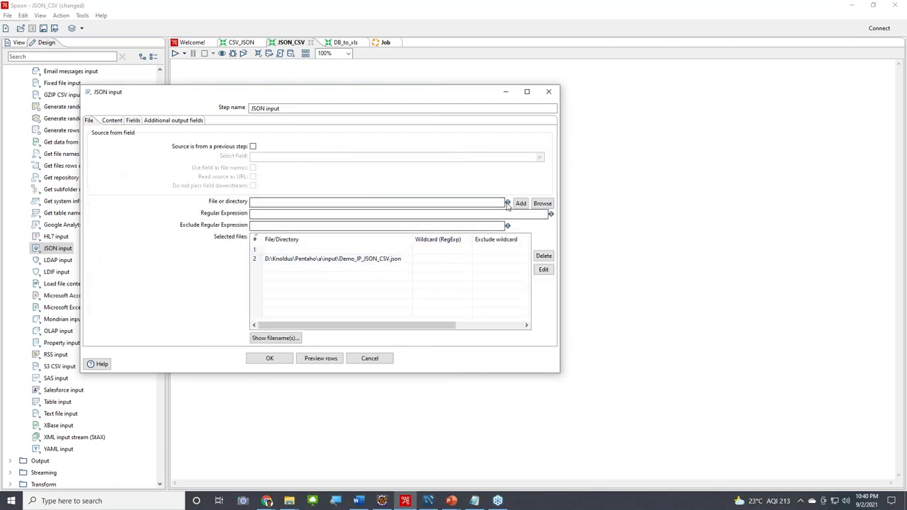
pyautogui.click(543, 204)
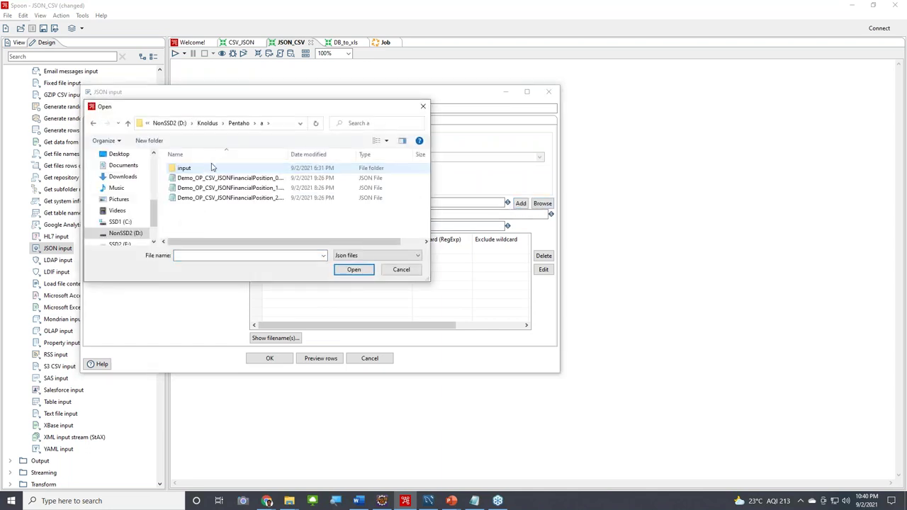
pyautogui.doubleClick(203, 169)
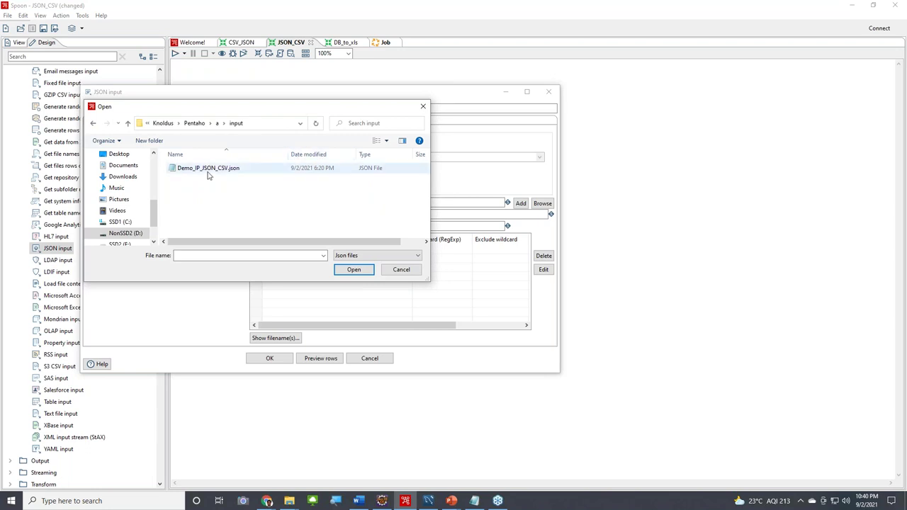
pyautogui.doubleClick(209, 173)
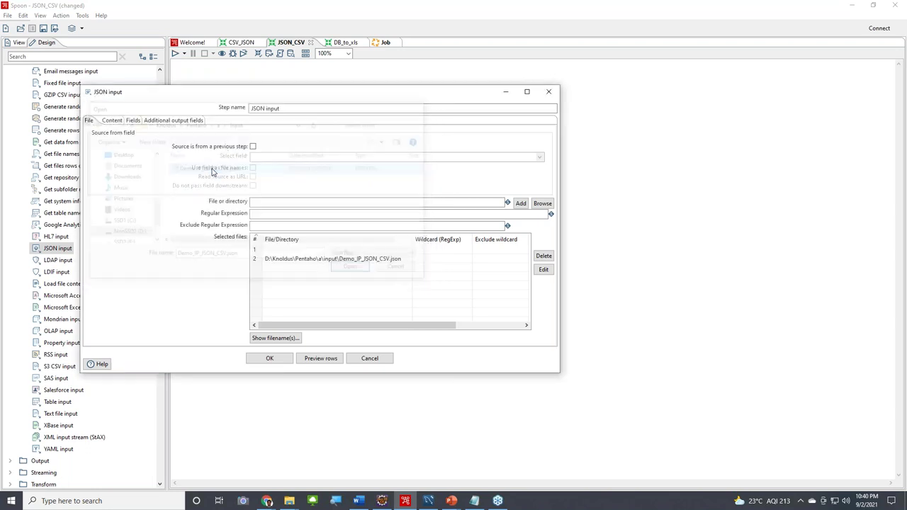
pyautogui.click(521, 203)
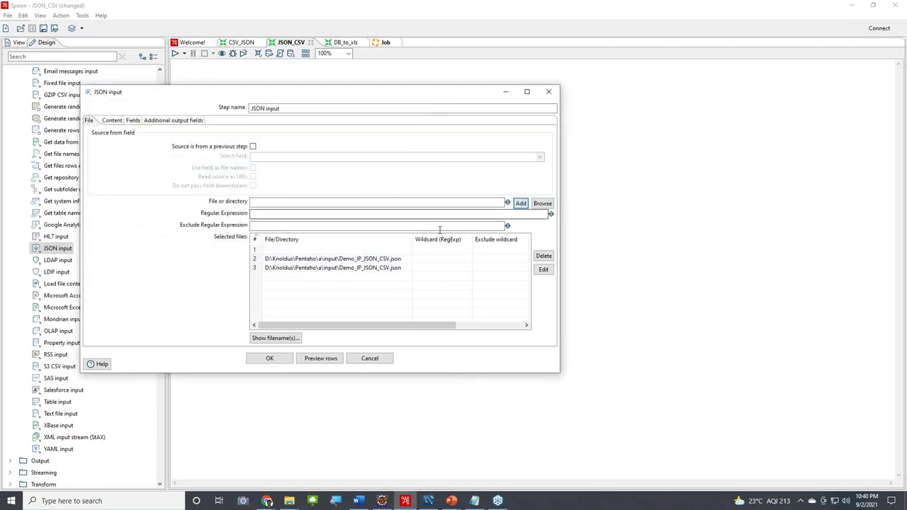
pyautogui.click(255, 259)
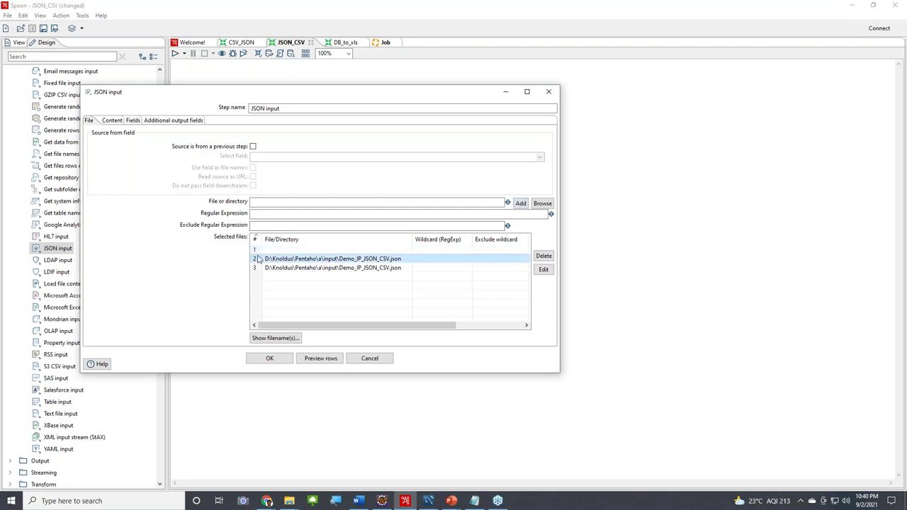
pyautogui.click(543, 256)
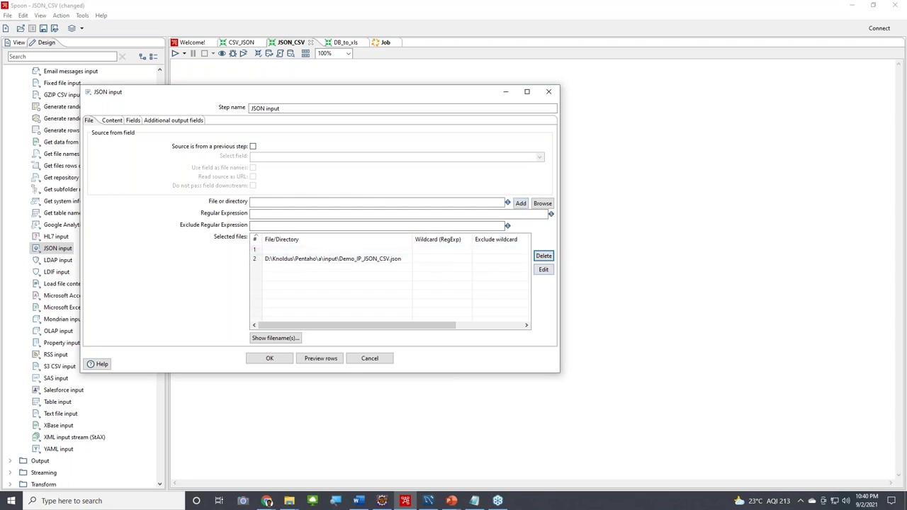
# Preview 100 rows of the JSON input and accept the step's settings
pyautogui.click(316, 358)
pyautogui.click(308, 238)
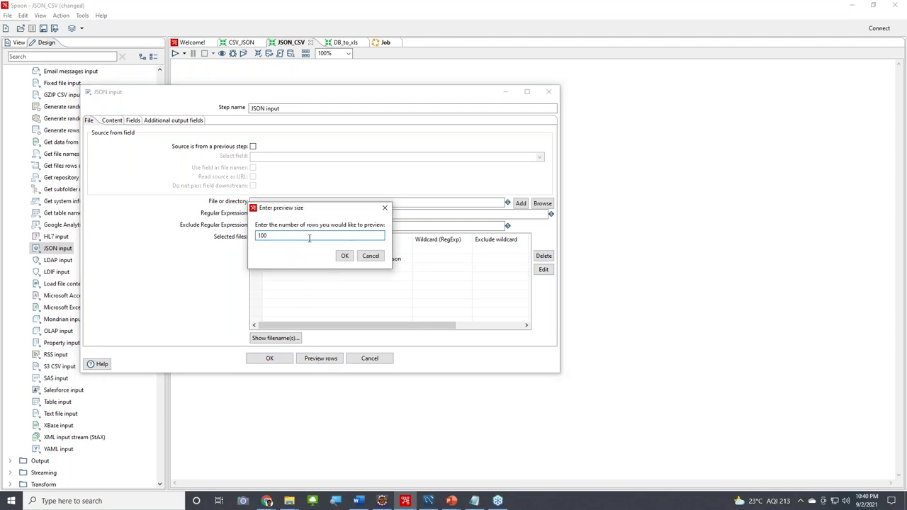
pyautogui.click(344, 256)
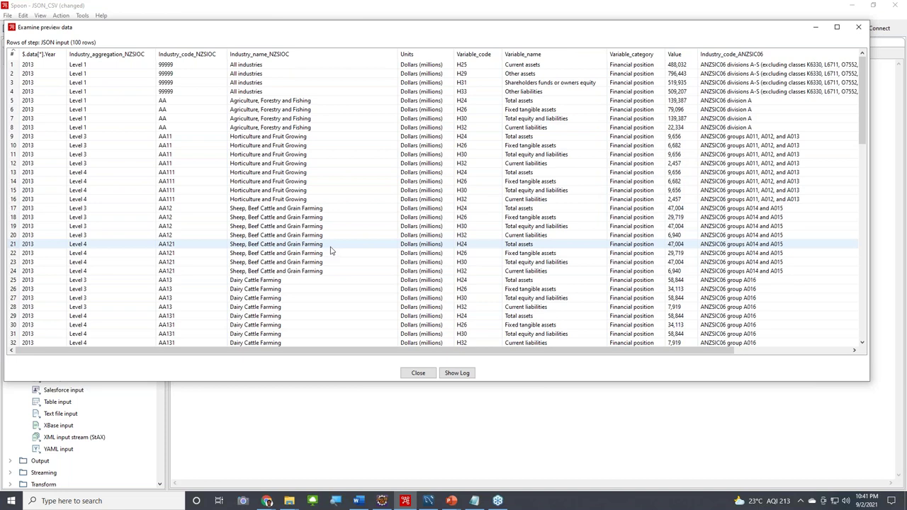
pyautogui.click(857, 31)
pyautogui.click(282, 361)
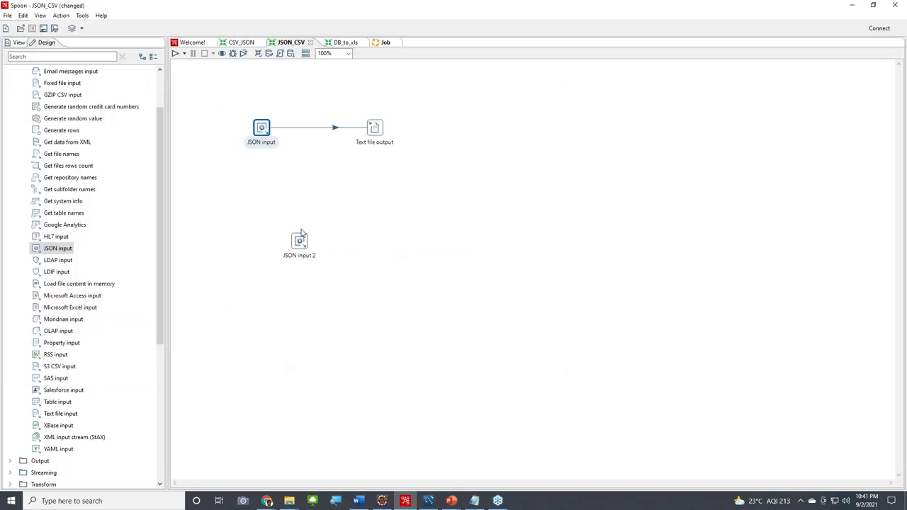
# Delete the unconnected second JSON input step from the canvas and collapse the Input category
pyautogui.click(303, 243)
pyautogui.press('Delete')
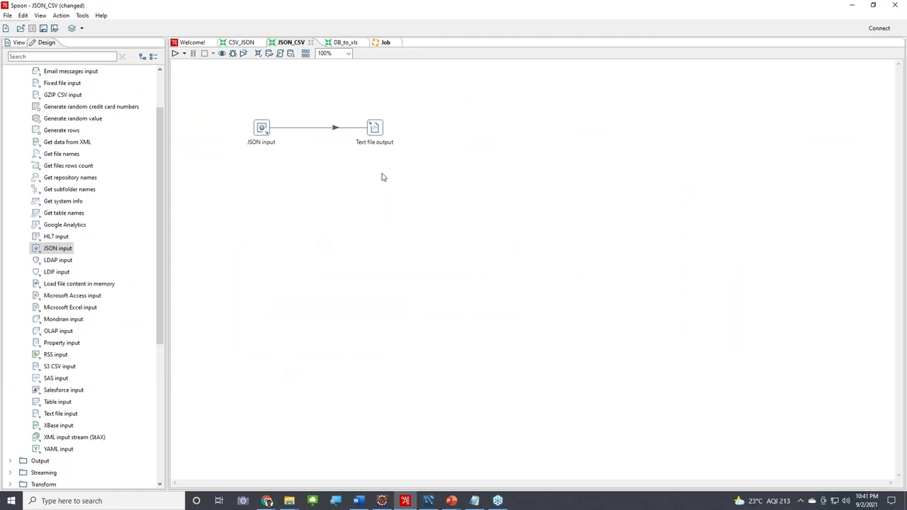
pyautogui.moveTo(157, 173); pyautogui.dragTo(167, 106)
pyautogui.click(15, 74)
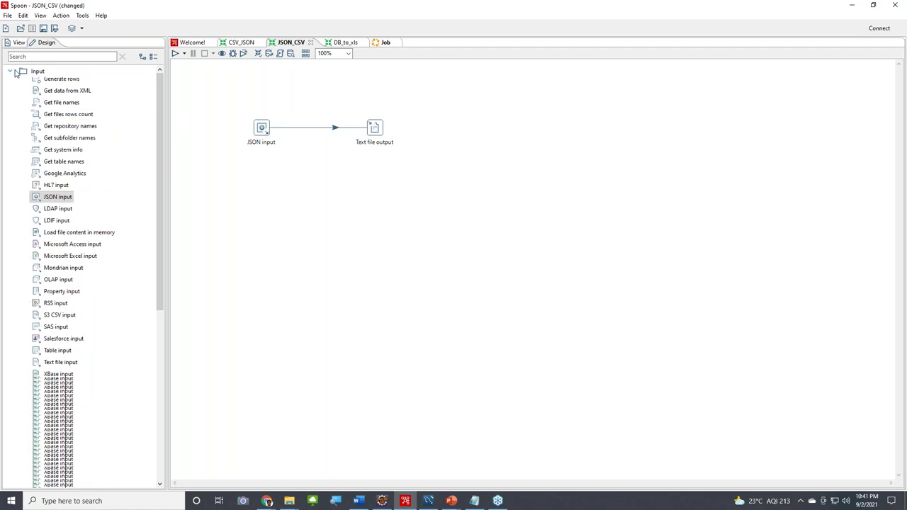
pyautogui.click(10, 72)
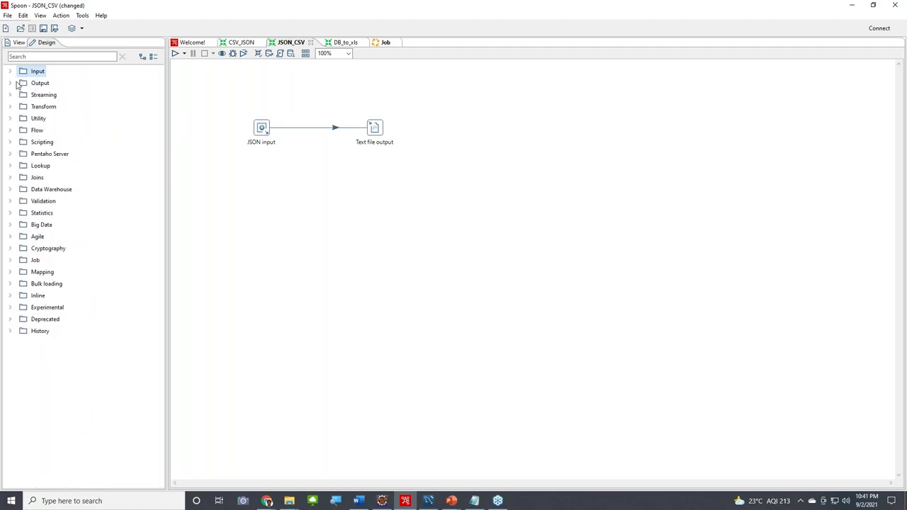
# Place a second Text file output step from the Output category on the canvas and delete it again
pyautogui.click(10, 83)
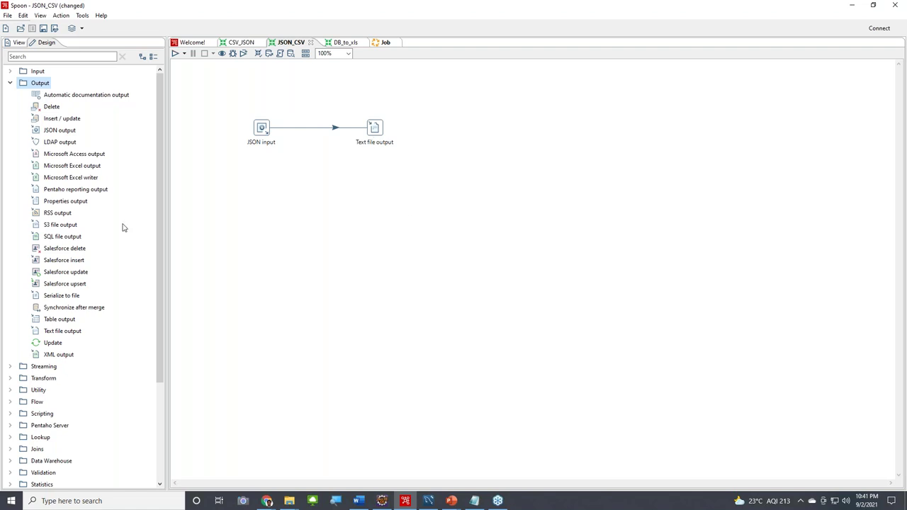
pyautogui.click(63, 332)
pyautogui.moveTo(68, 333); pyautogui.dragTo(330, 264)
pyautogui.doubleClick(336, 264)
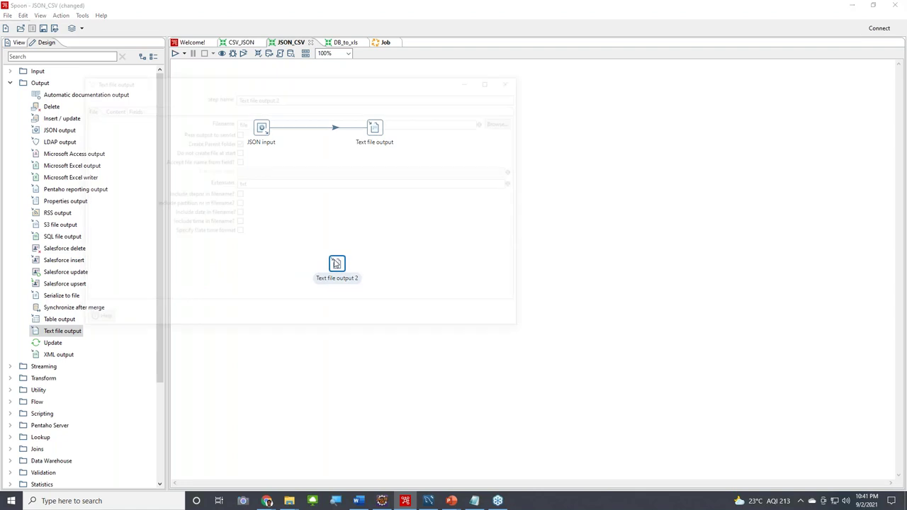
pyautogui.click(514, 79)
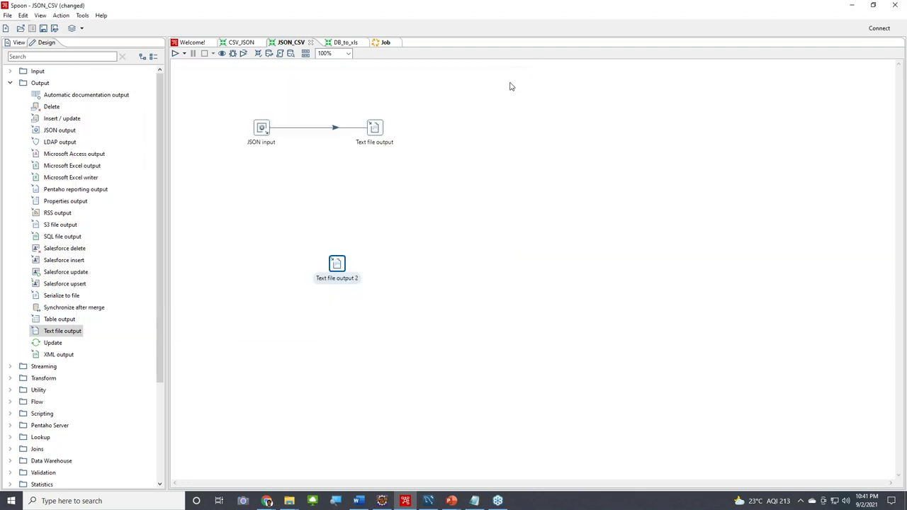
pyautogui.press('Delete')
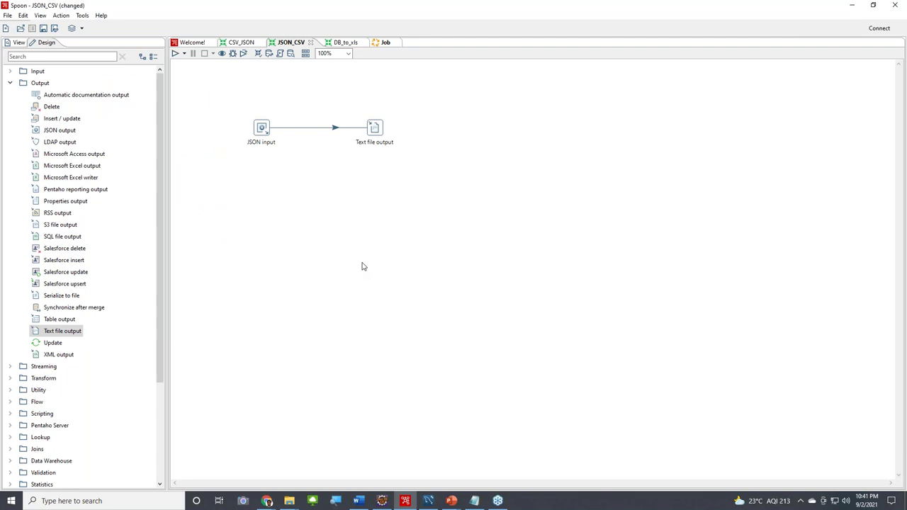
# Refetch the Text file output's fields, clearing the existing rows before adding all, and cancel the dialog
pyautogui.doubleClick(375, 128)
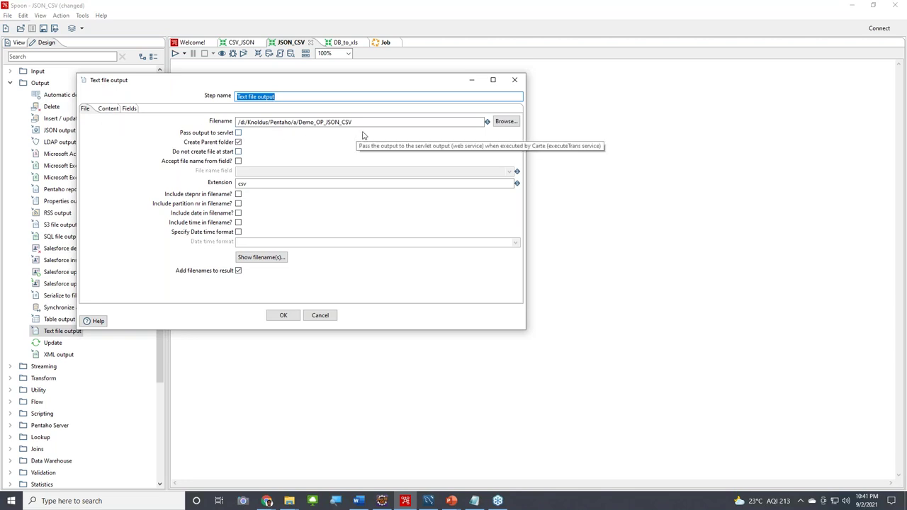
pyautogui.click(126, 109)
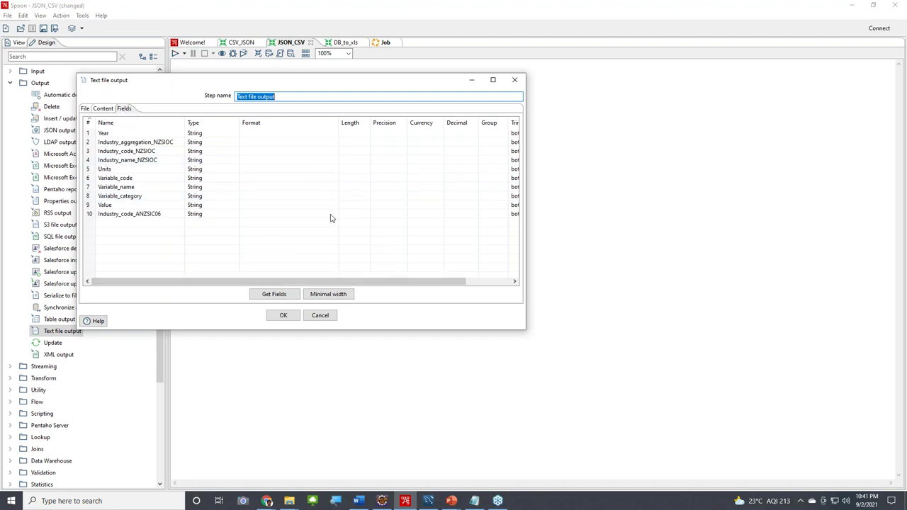
pyautogui.click(270, 297)
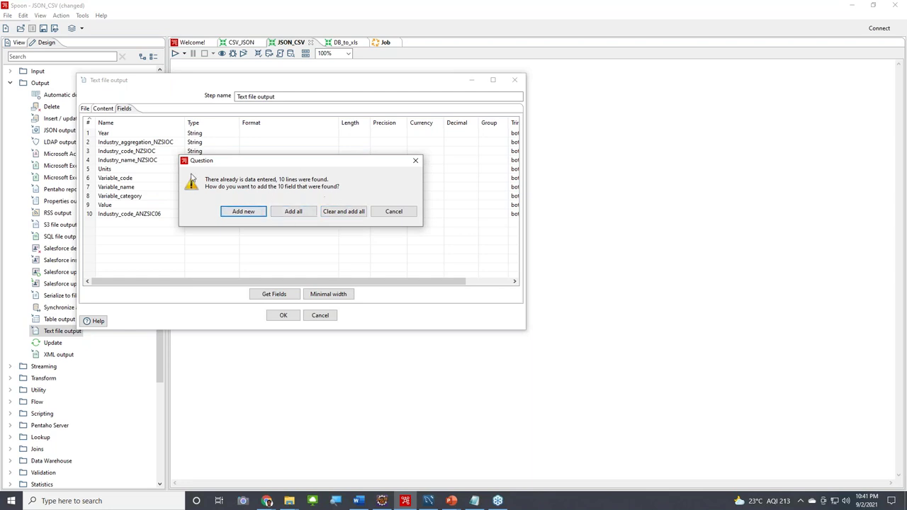
pyautogui.click(335, 213)
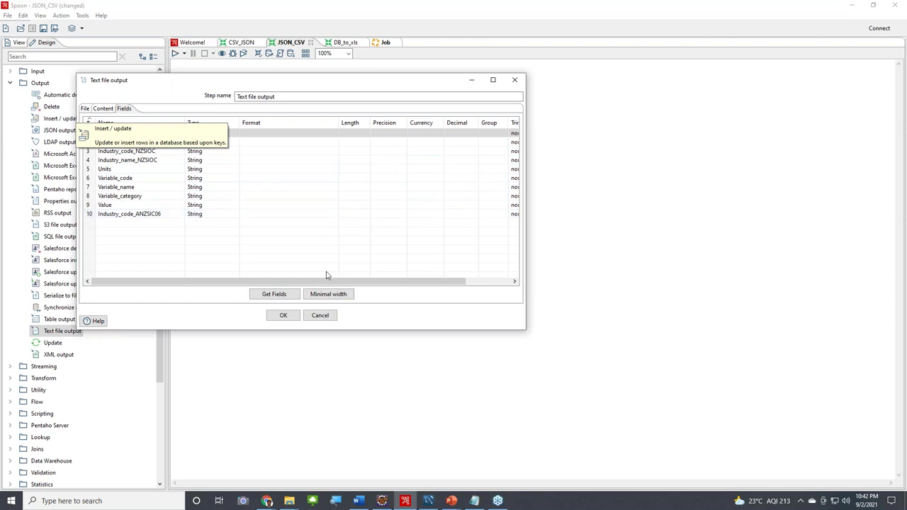
pyautogui.click(320, 315)
# Review the field list of the Text file output step and accept its settings
pyautogui.doubleClick(378, 135)
pyautogui.click(124, 108)
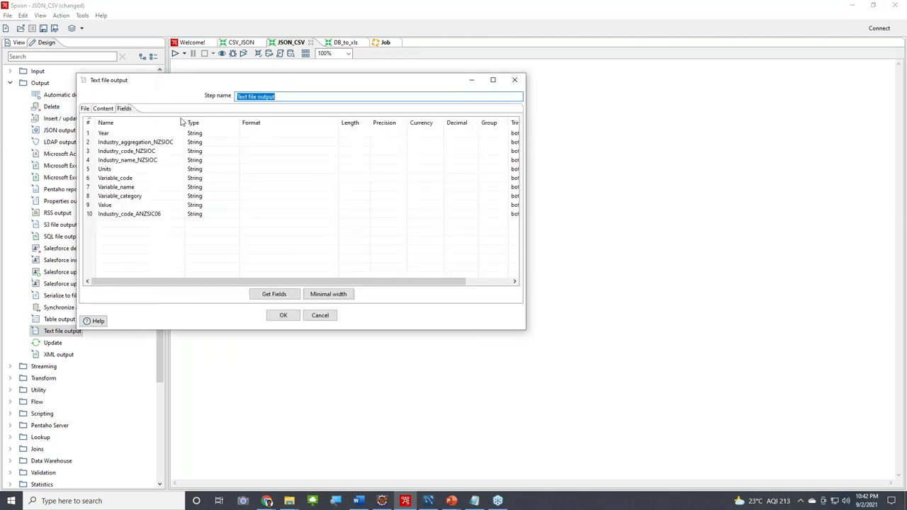
pyautogui.click(285, 317)
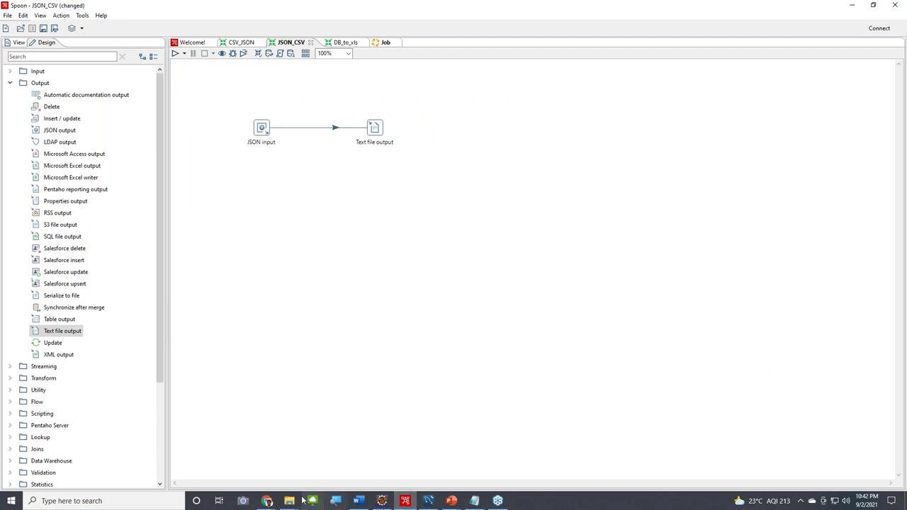
# Arrange the transformation window and the File Explorer window showing the Pentaho\a folder side by side
pyautogui.moveTo(293, 503)
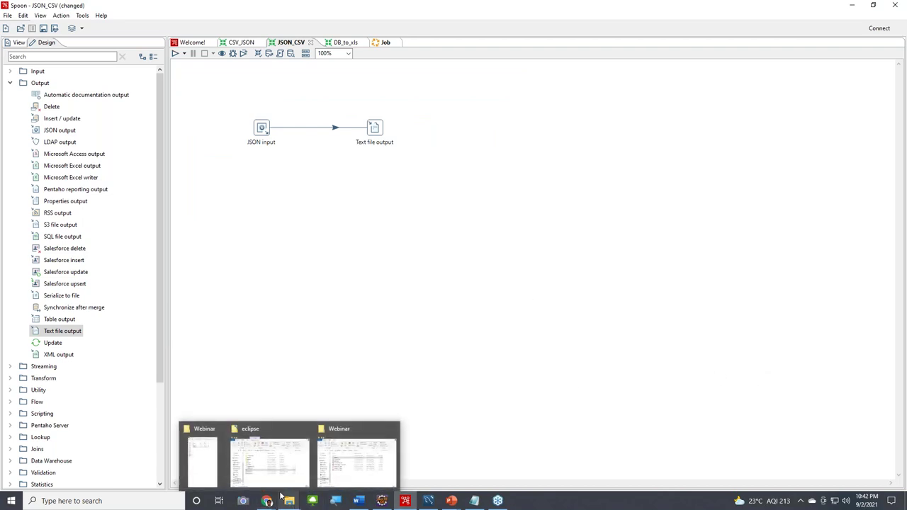
pyautogui.moveTo(277, 485)
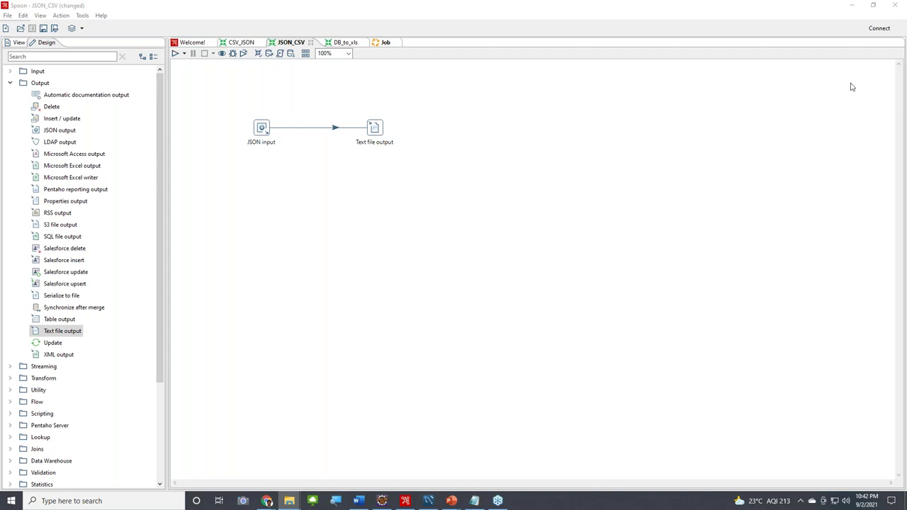
pyautogui.click(488, 273)
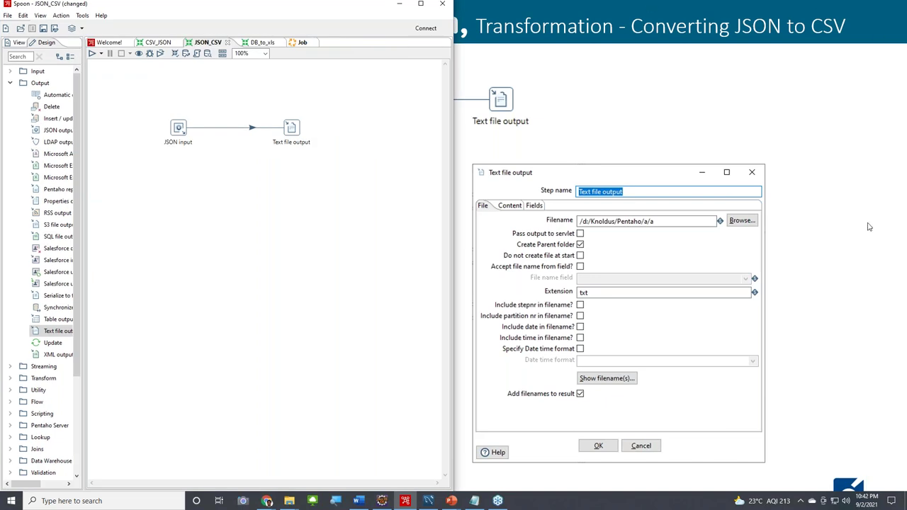
pyautogui.hotkey('alt', 'Tab')
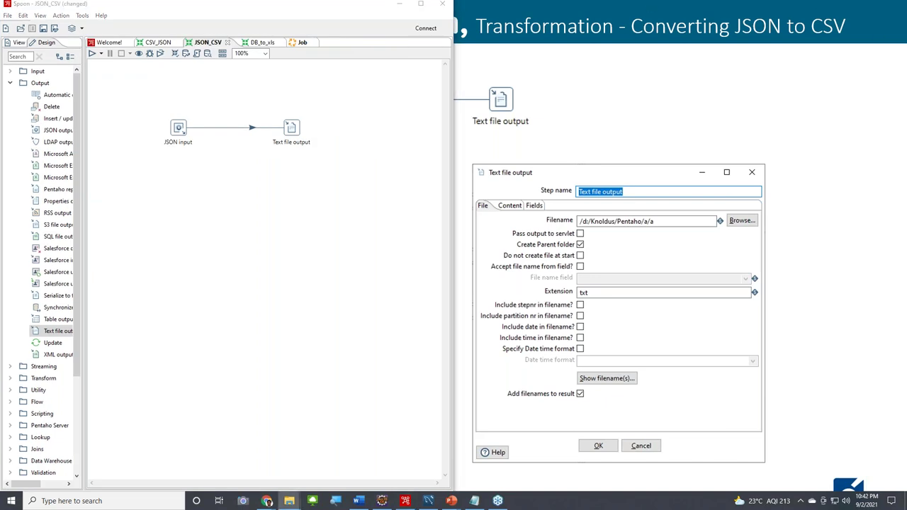
pyautogui.moveTo(904, 78); pyautogui.dragTo(340, 105)
pyautogui.press('super+Right')
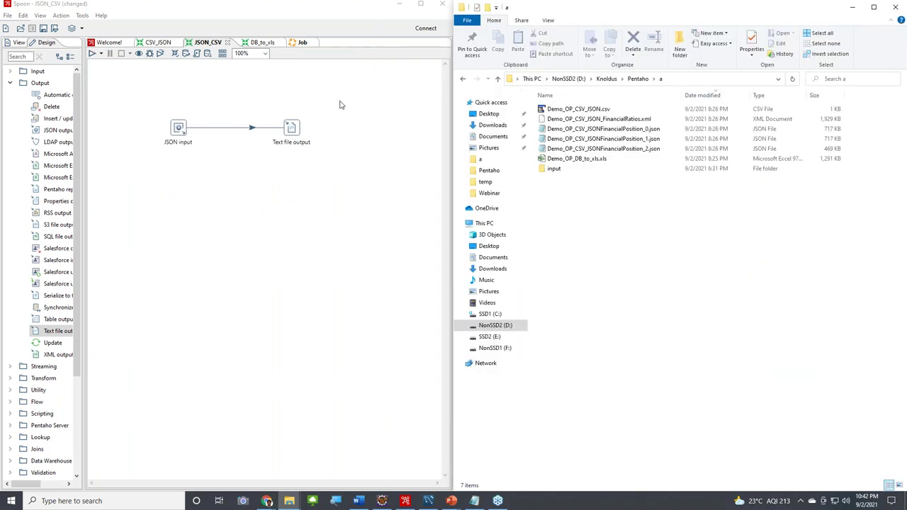
# Delete the six old output files from the Pentaho\a folder, from Demo_OP_CSV_JSON.csv to Demo_OP_DB_to_xls.xls, keeping the input folder
pyautogui.click(81, 130)
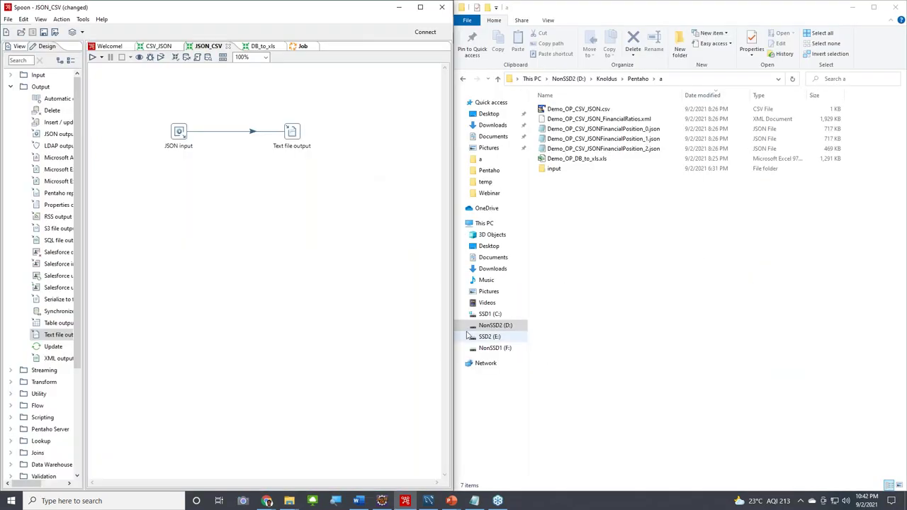
pyautogui.click(576, 159)
pyautogui.keyDown('shift'); pyautogui.click(584, 112); pyautogui.keyUp('shift')
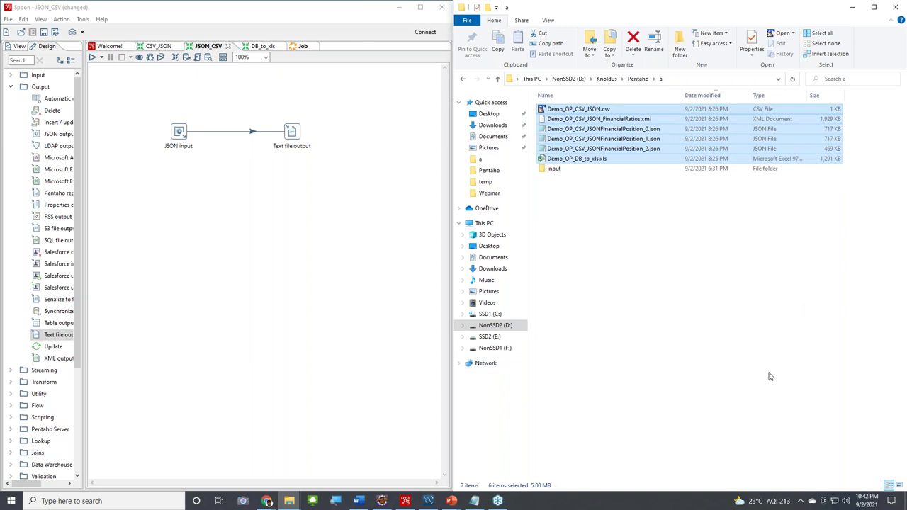
pyautogui.press('Delete')
# Run the JSON_CSV transformation with the Pentaho local configuration and Basic log level, saving it first
pyautogui.click(274, 363)
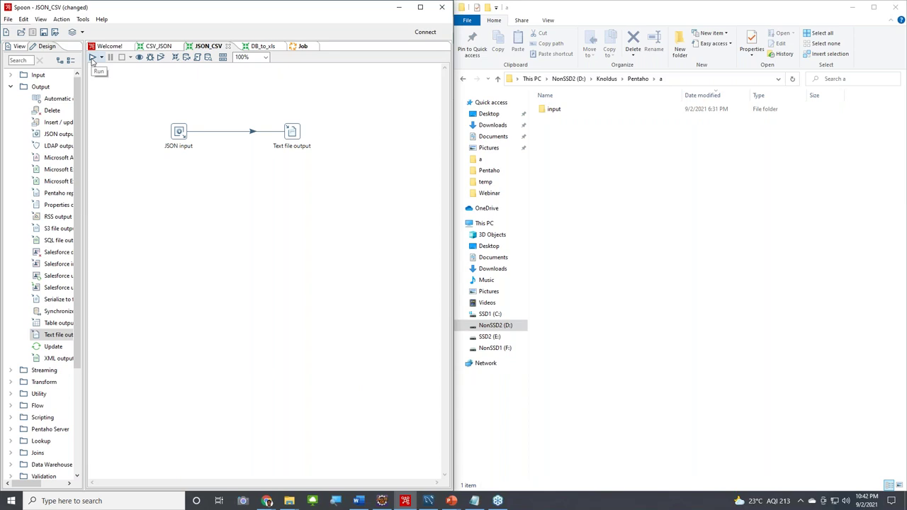
pyautogui.click(92, 60)
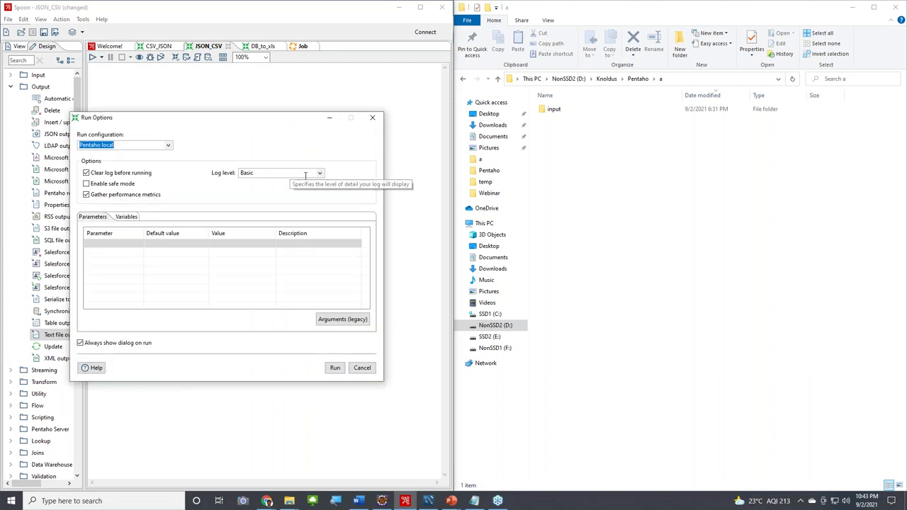
pyautogui.click(319, 173)
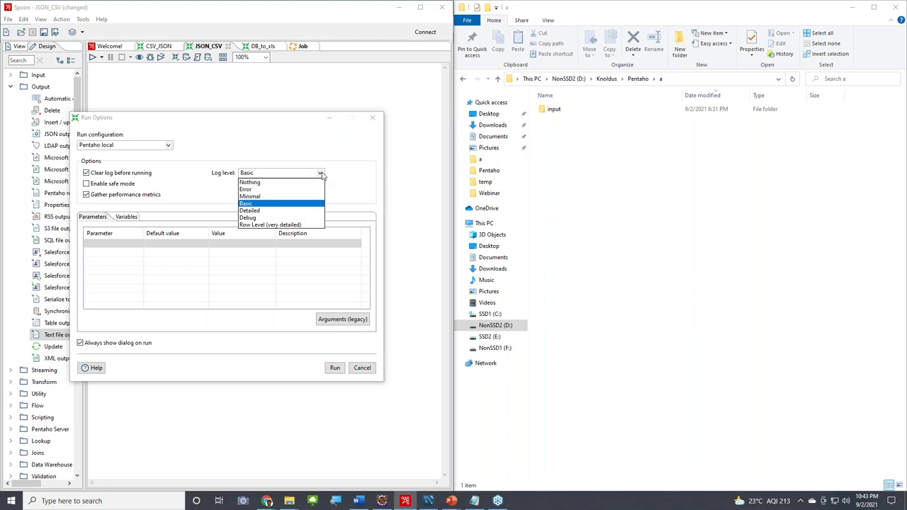
pyautogui.click(281, 131)
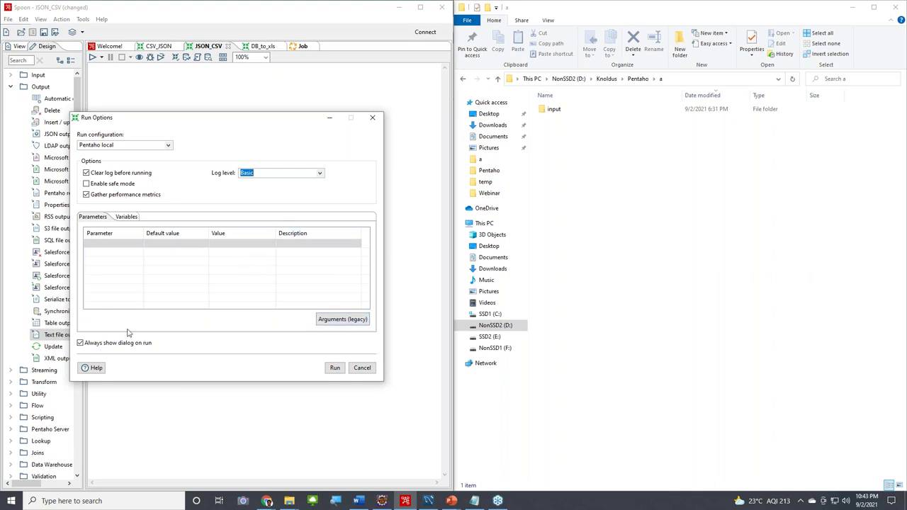
pyautogui.click(335, 369)
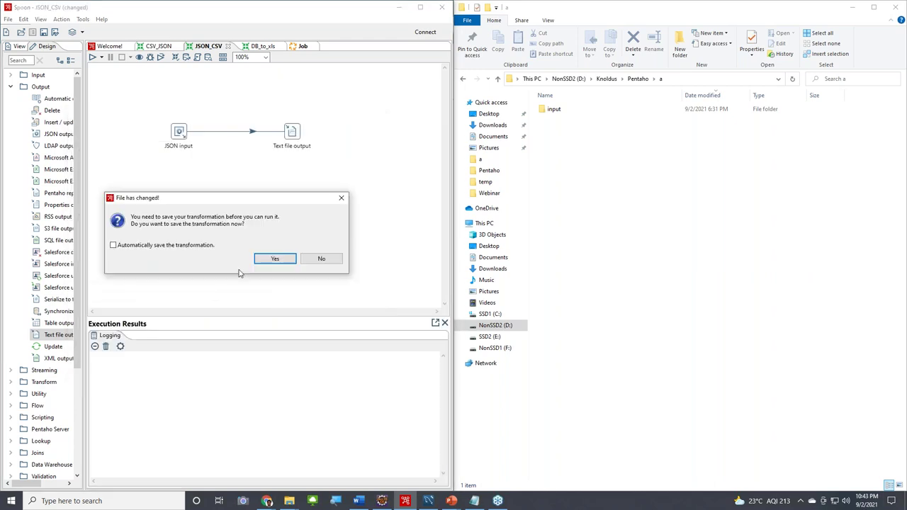
pyautogui.click(272, 259)
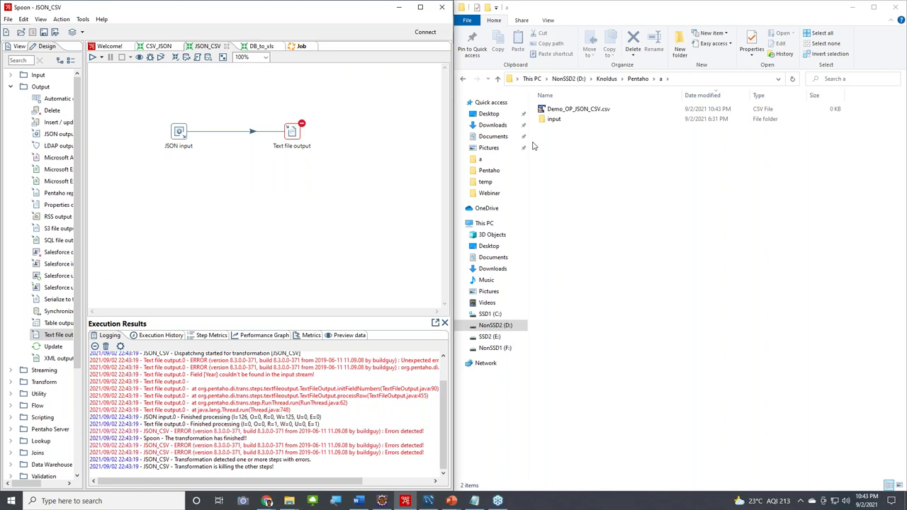
# Check the contents of Demo_OP_JSON_CSV.csv, close it, and examine the execution log for the Text file output error
pyautogui.doubleClick(562, 111)
pyautogui.click(897, 8)
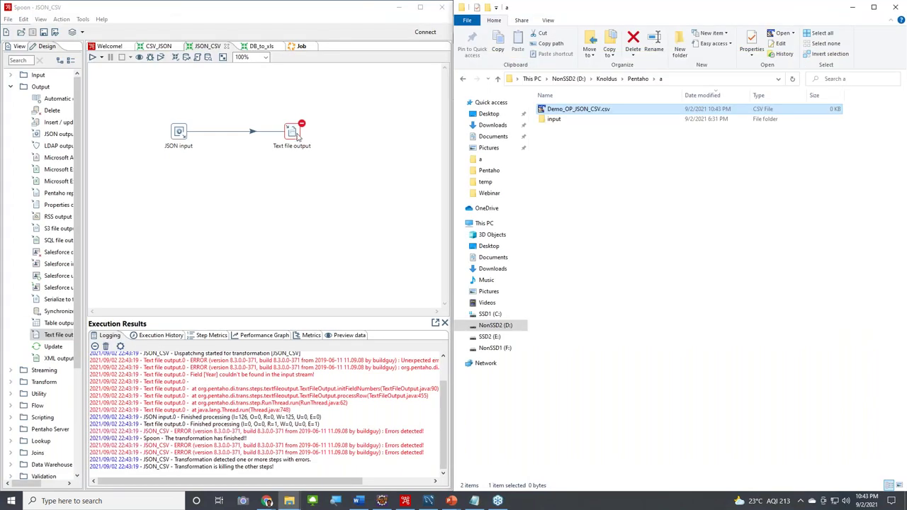
pyautogui.moveTo(295, 135)
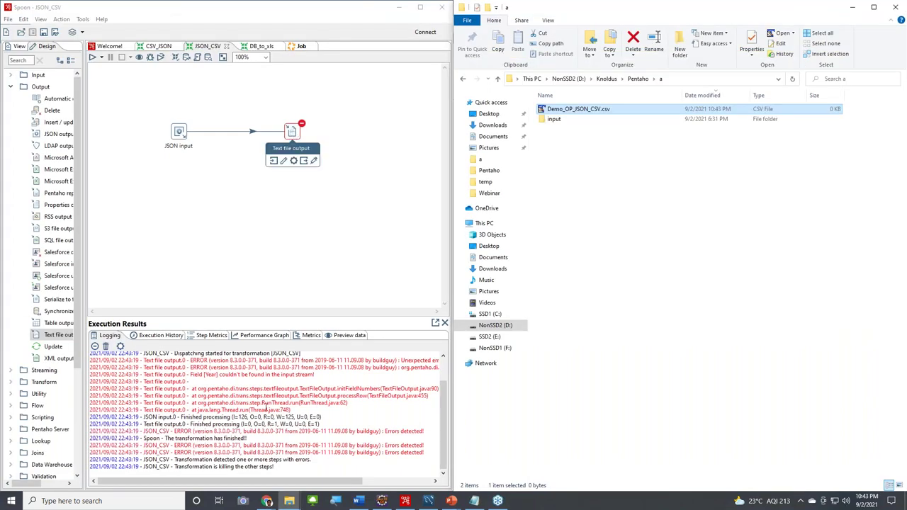
pyautogui.click(266, 406)
pyautogui.scroll(1, 266, 407)
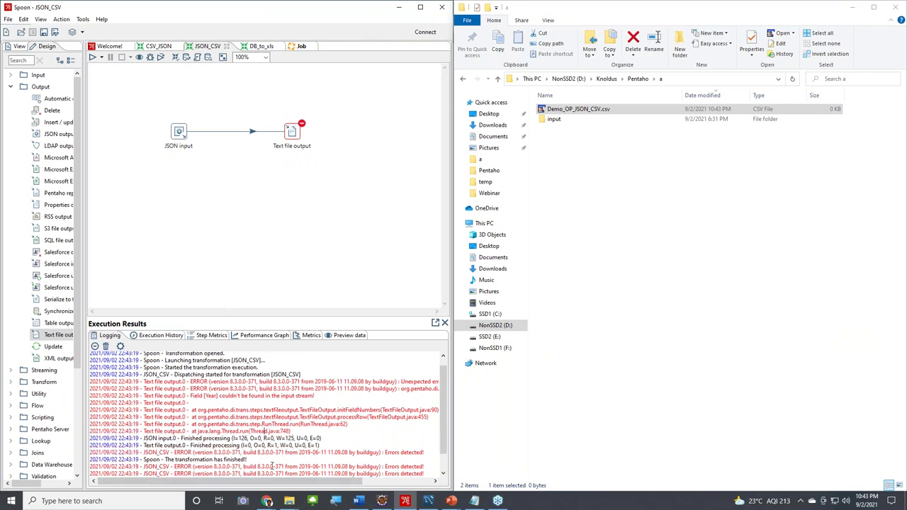
# Delete the blank first row from the JSON input's selected files, accept the step, and rerun the transformation
pyautogui.doubleClick(187, 143)
pyautogui.click(343, 252)
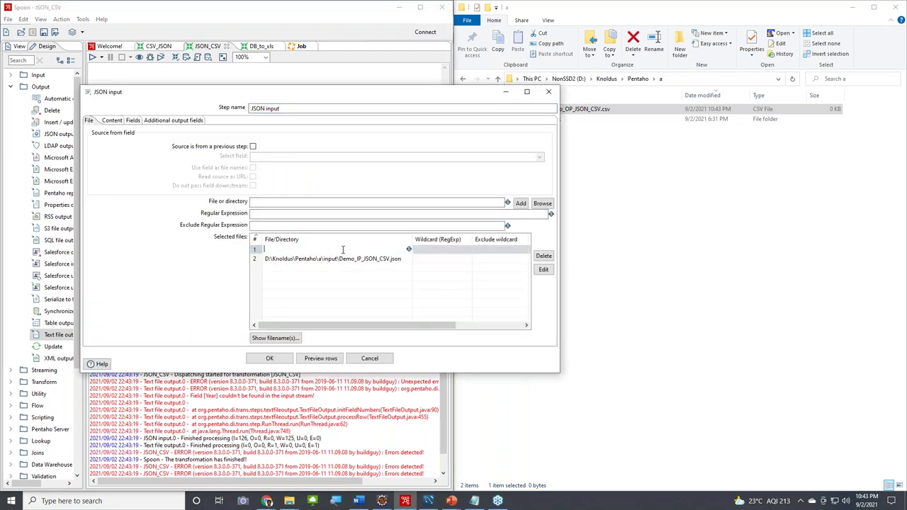
pyautogui.click(544, 257)
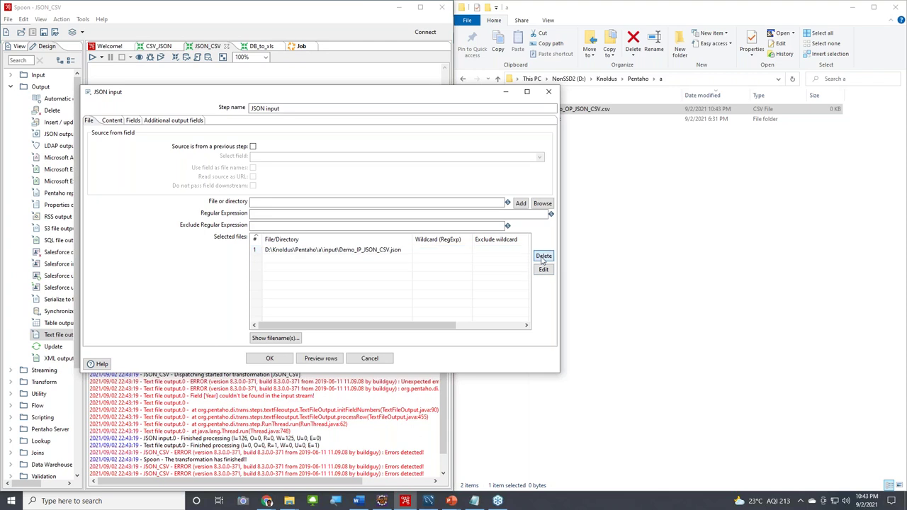
pyautogui.click(272, 359)
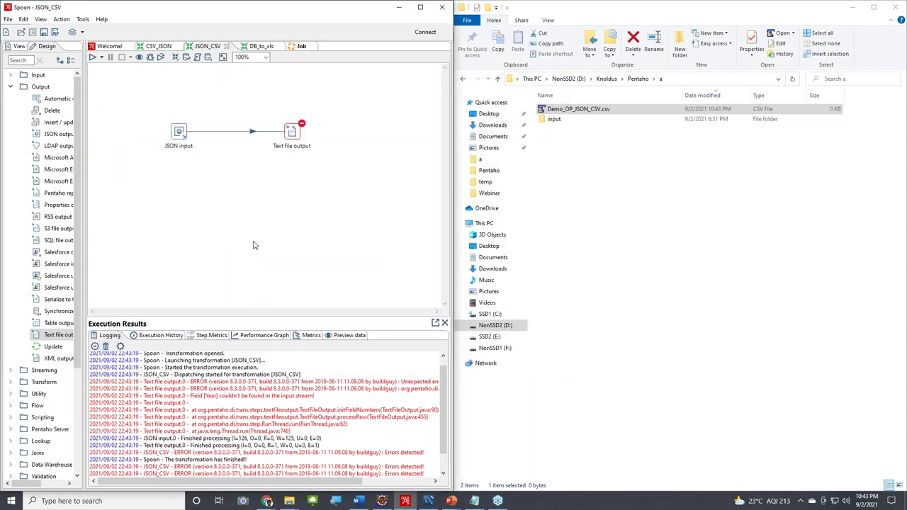
pyautogui.click(92, 57)
pyautogui.click(333, 368)
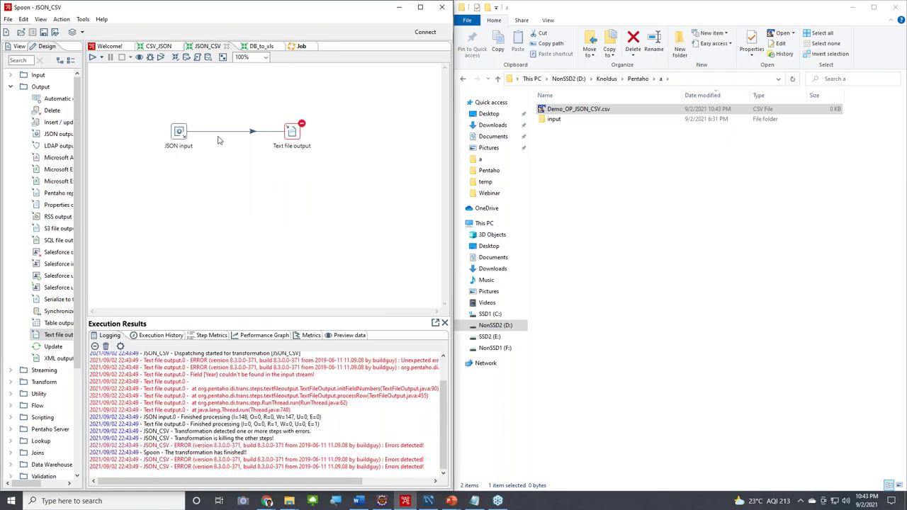
# Reselect the JSON input's fields from the parsed data, leaving symbol unselected, and accept the step's settings
pyautogui.click(177, 139)
pyautogui.doubleClick(177, 137)
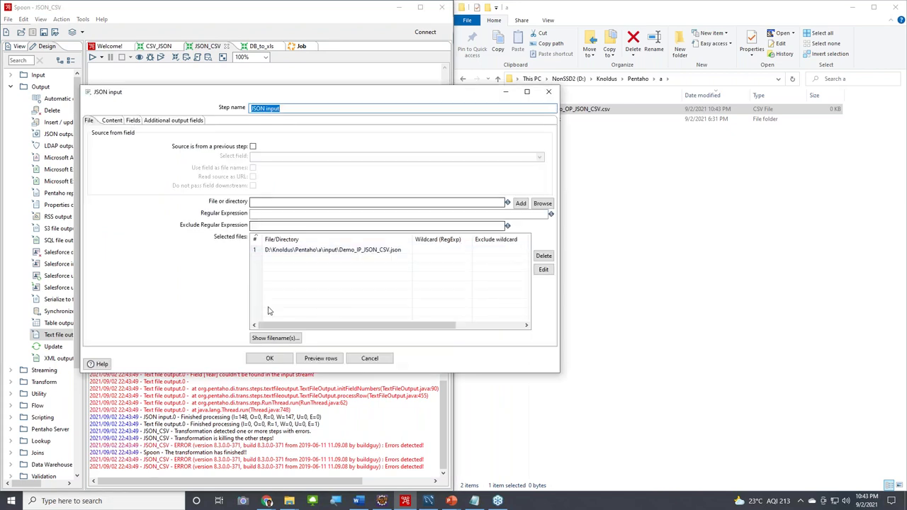
pyautogui.click(133, 121)
pyautogui.click(321, 337)
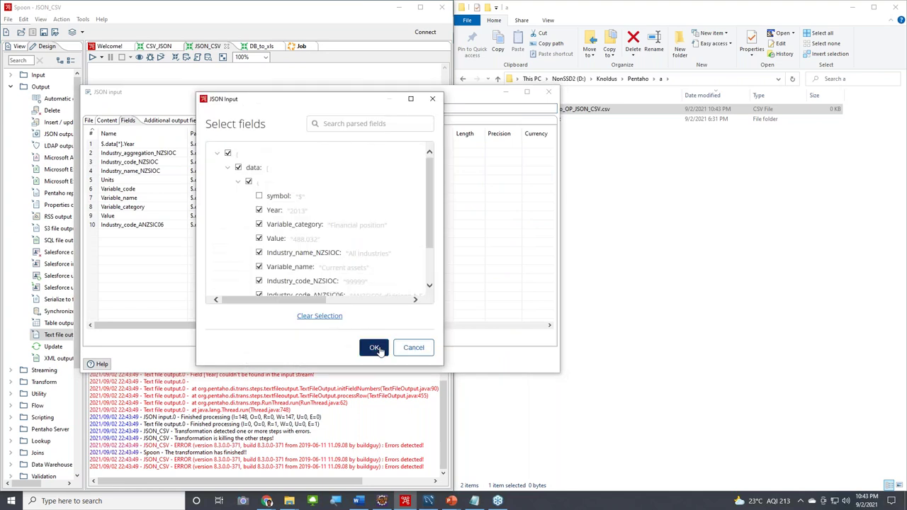
pyautogui.click(374, 347)
pyautogui.click(271, 358)
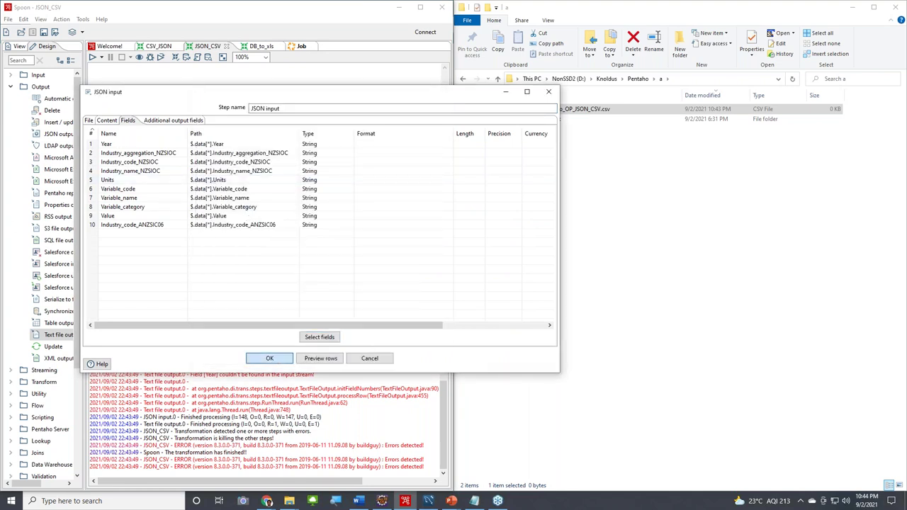
# Rerun the transformation, open Demo_OP_JSON_CSV.csv to check the converted rows, and close the file
pyautogui.click(92, 58)
pyautogui.click(335, 367)
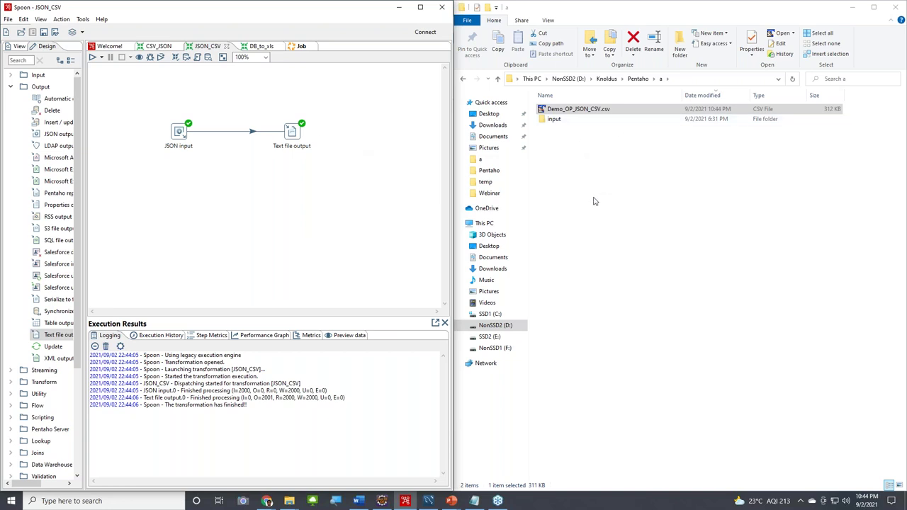
pyautogui.doubleClick(608, 112)
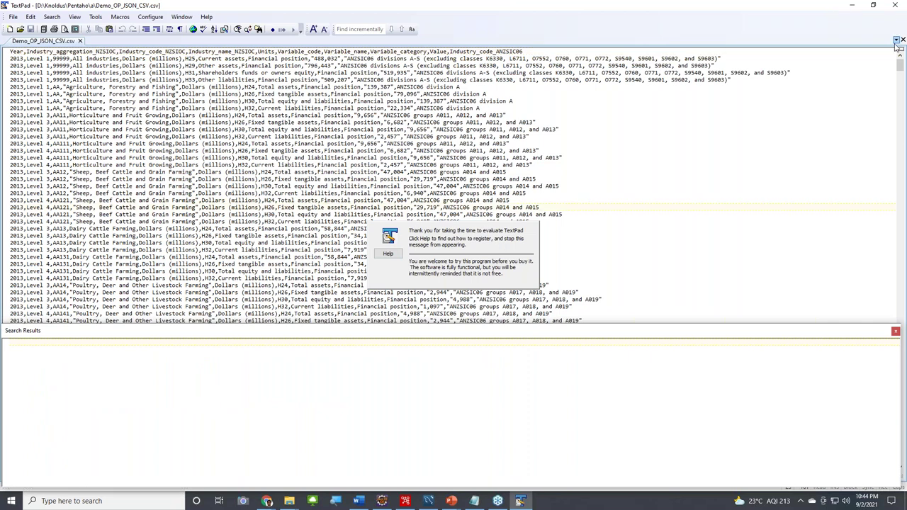
pyautogui.click(894, 7)
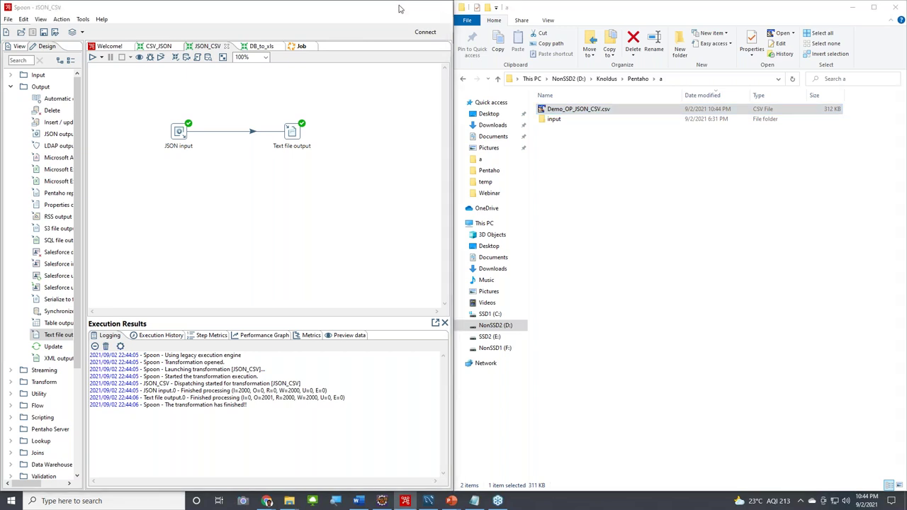
# Minimize the transformation and folder windows and advance the presentation to the slide on converting CSV to JSON
pyautogui.click(399, 9)
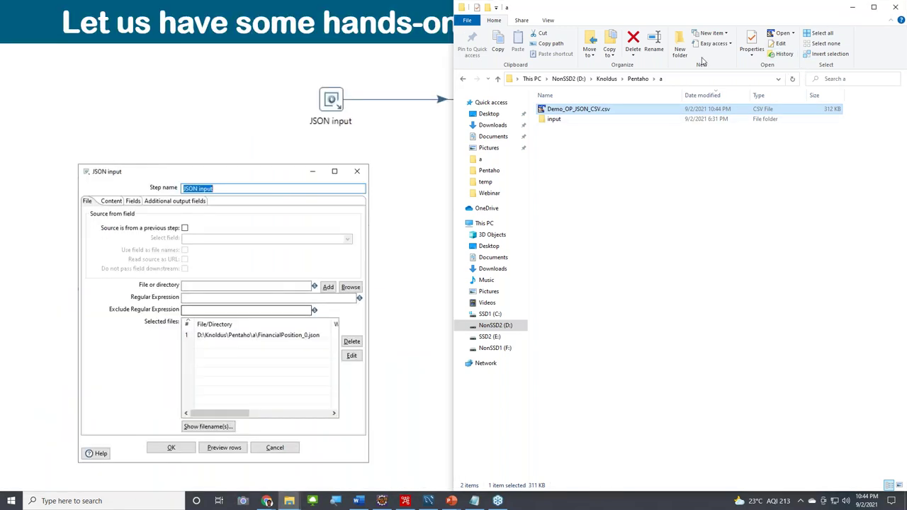
pyautogui.click(853, 7)
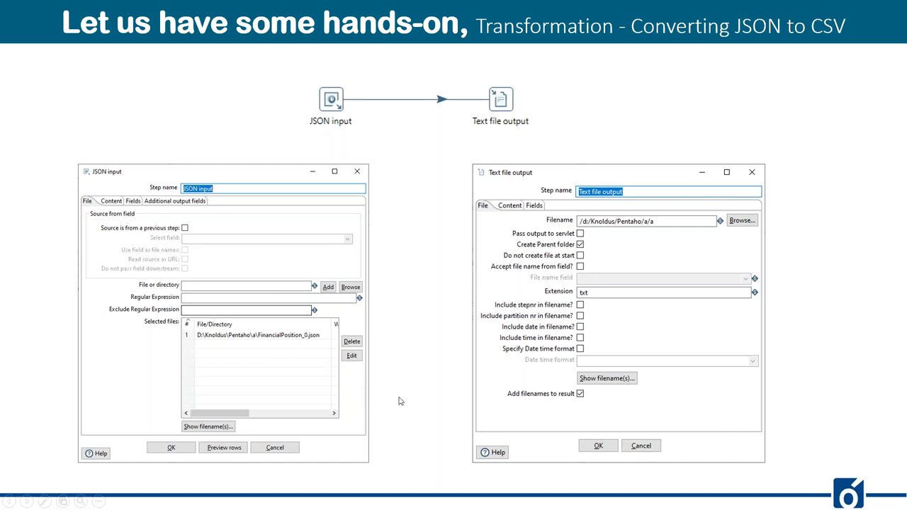
pyautogui.press('Right')
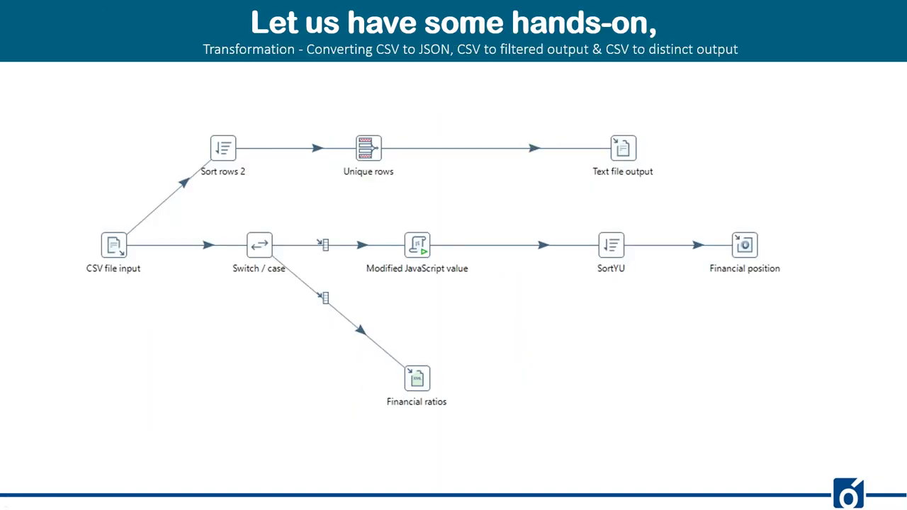
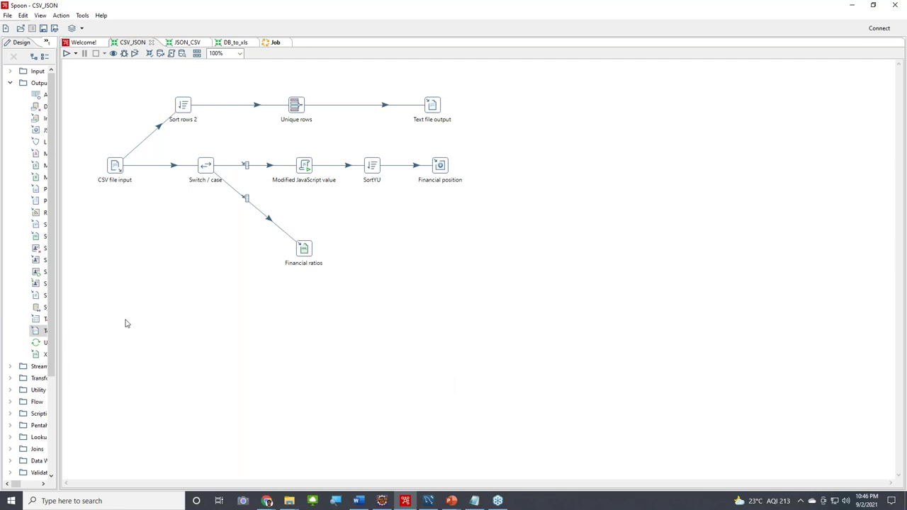
# Open the CSV file input step and review its filename, delimiter and enclosure settings
pyautogui.doubleClick(115, 167)
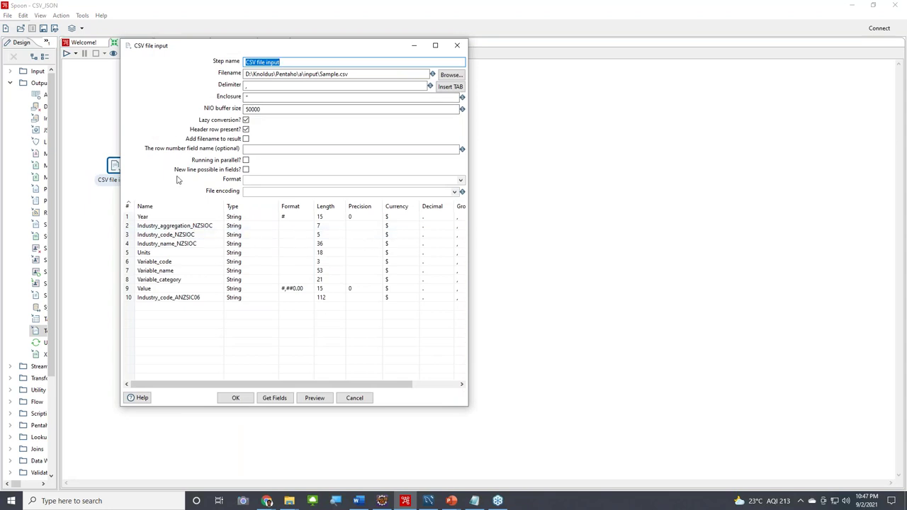
pyautogui.click(354, 74)
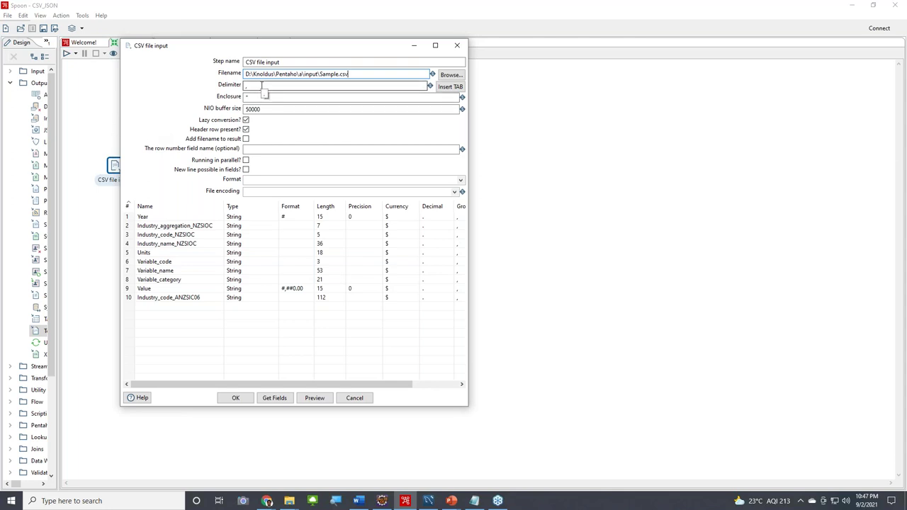
pyautogui.moveTo(262, 86); pyautogui.dragTo(241, 85)
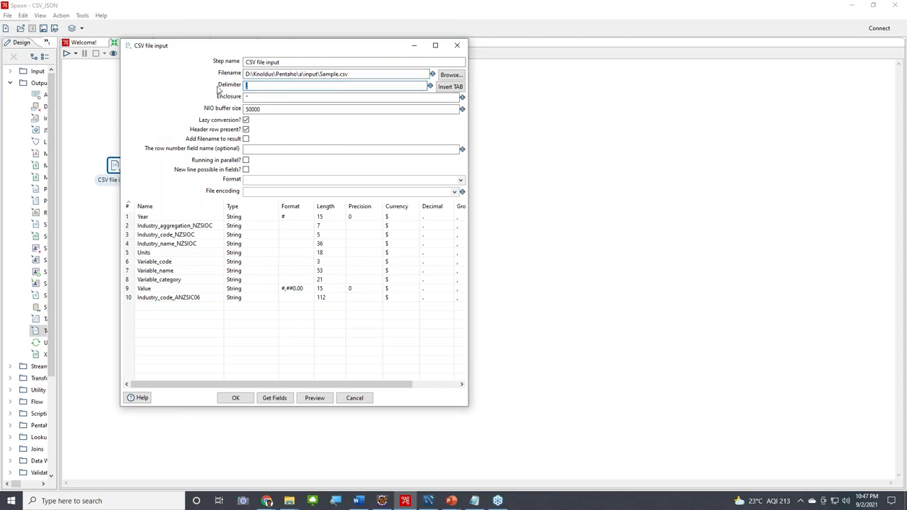
pyautogui.press('Tab')
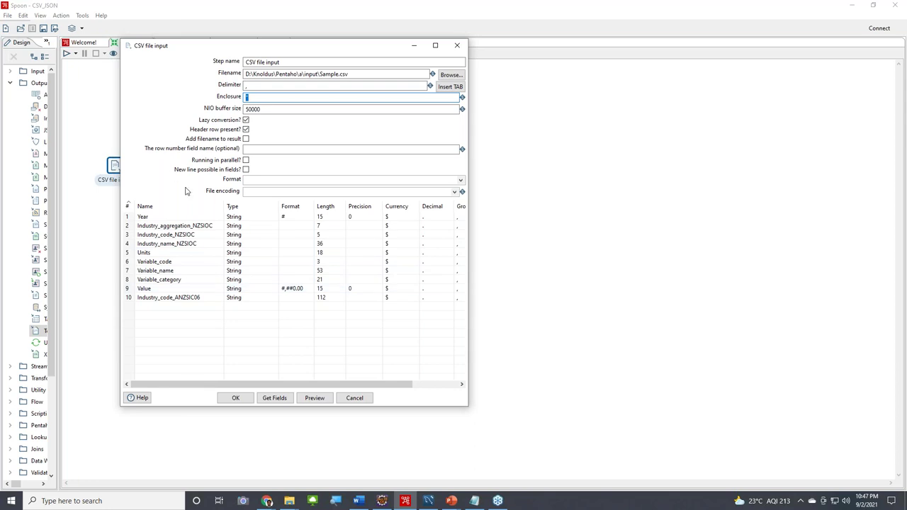
# Reselect Sample.csv as the CSV file input's source and retrieve its fields from a 100-line sample
pyautogui.click(278, 403)
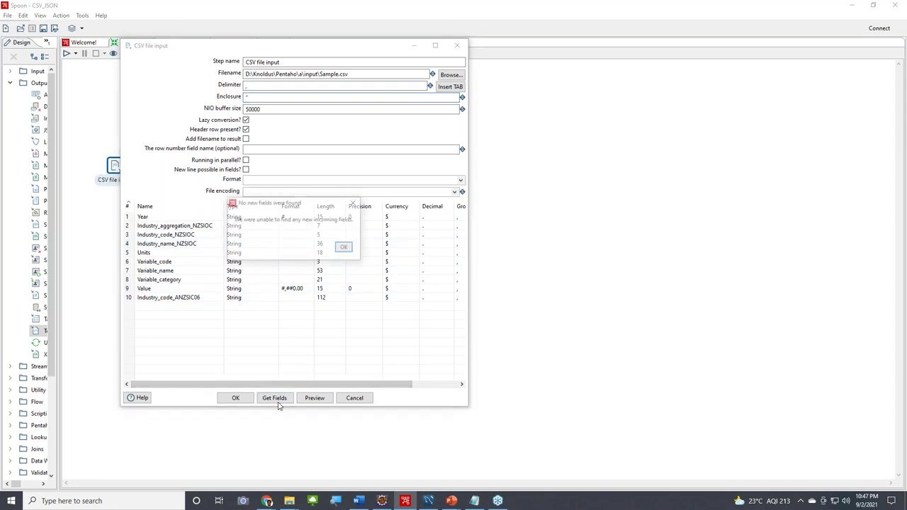
pyautogui.click(345, 248)
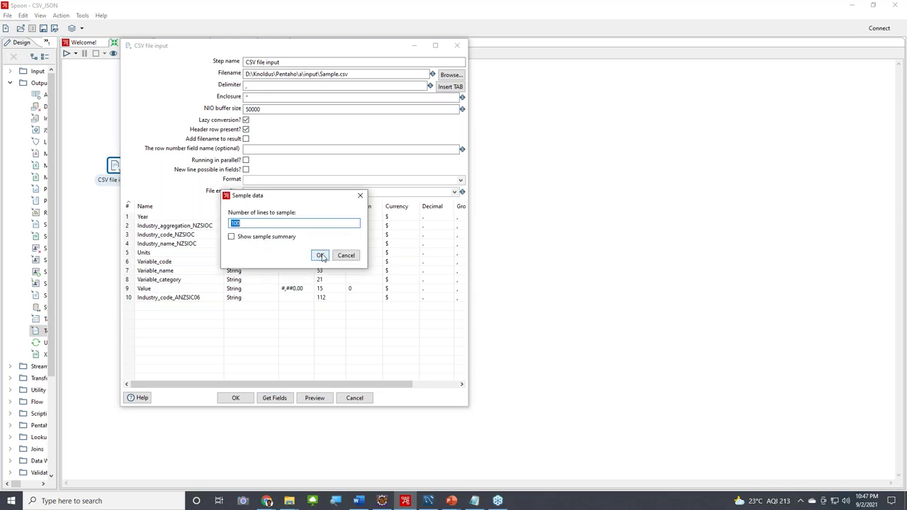
pyautogui.click(336, 258)
pyautogui.click(451, 75)
pyautogui.doubleClick(230, 122)
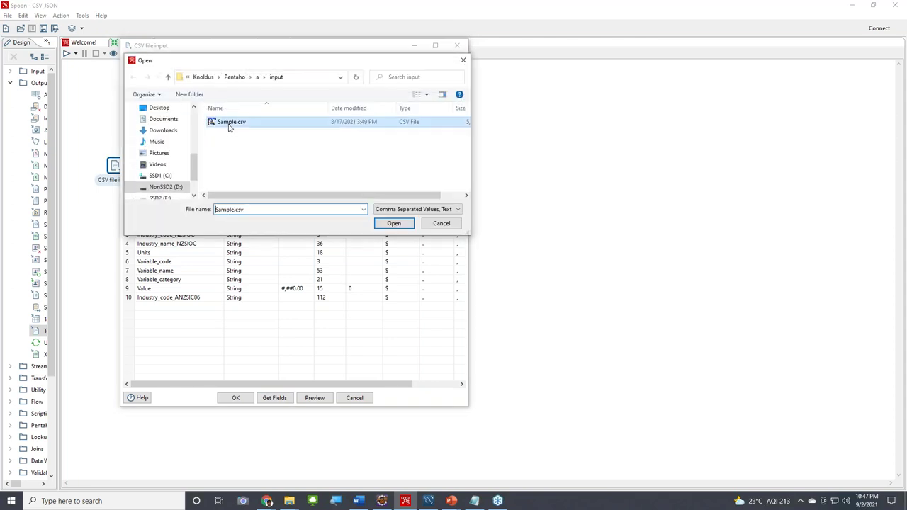
pyautogui.click(275, 398)
pyautogui.click(342, 248)
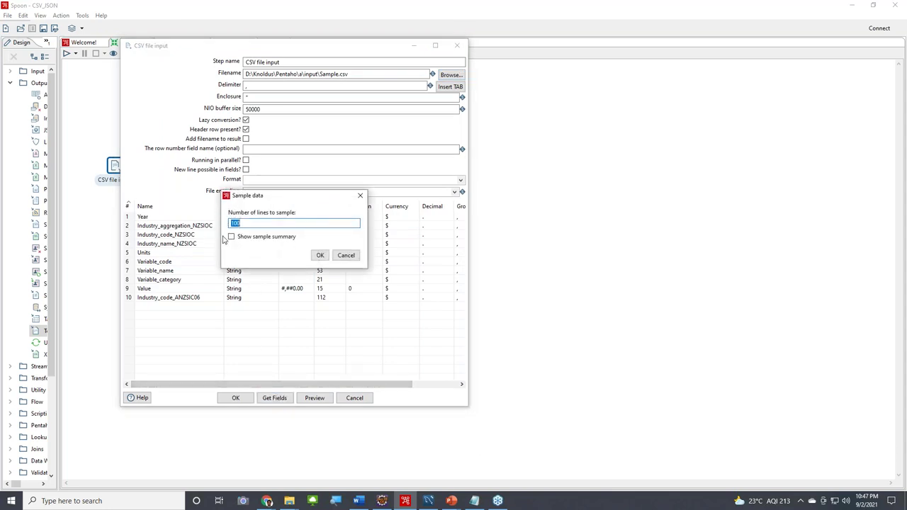
pyautogui.click(320, 255)
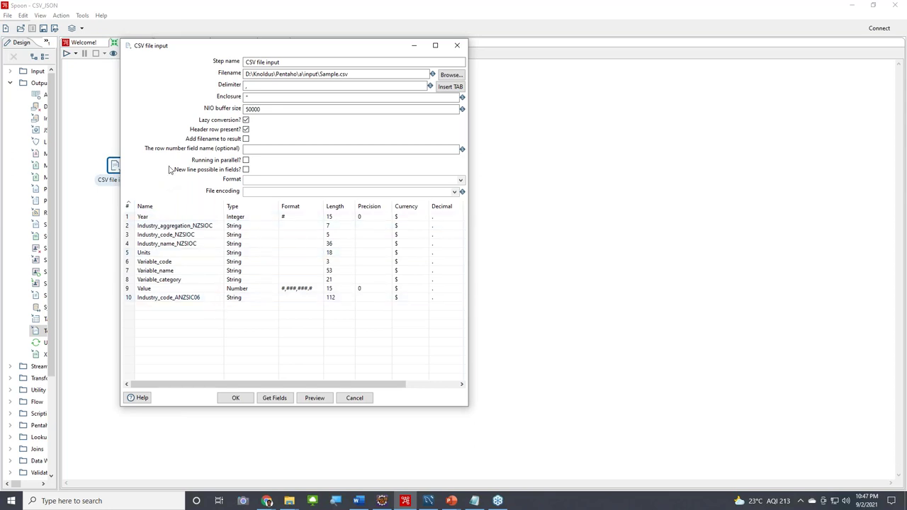
# Preview 1000 rows of the CSV file input, then close the preview and the step's settings without accepting them
pyautogui.click(307, 399)
pyautogui.click(268, 230)
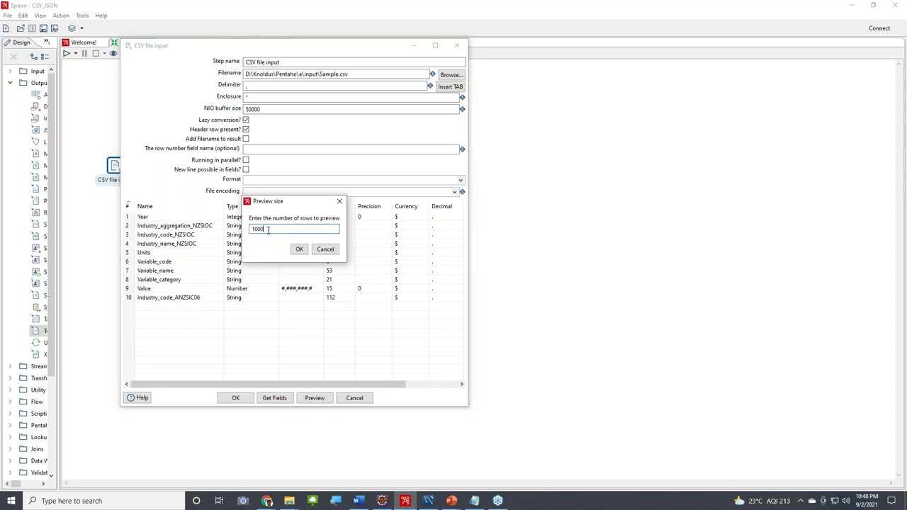
pyautogui.click(298, 249)
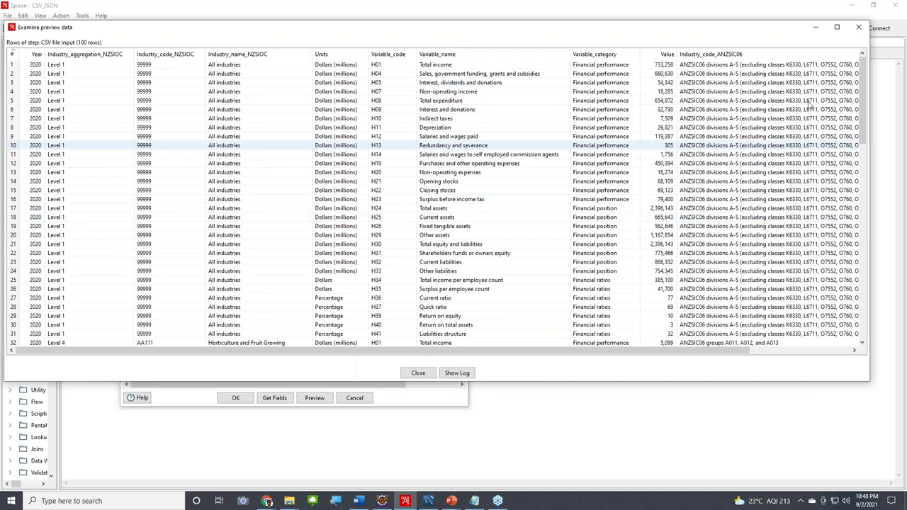
pyautogui.click(858, 29)
pyautogui.click(458, 45)
pyautogui.click(389, 365)
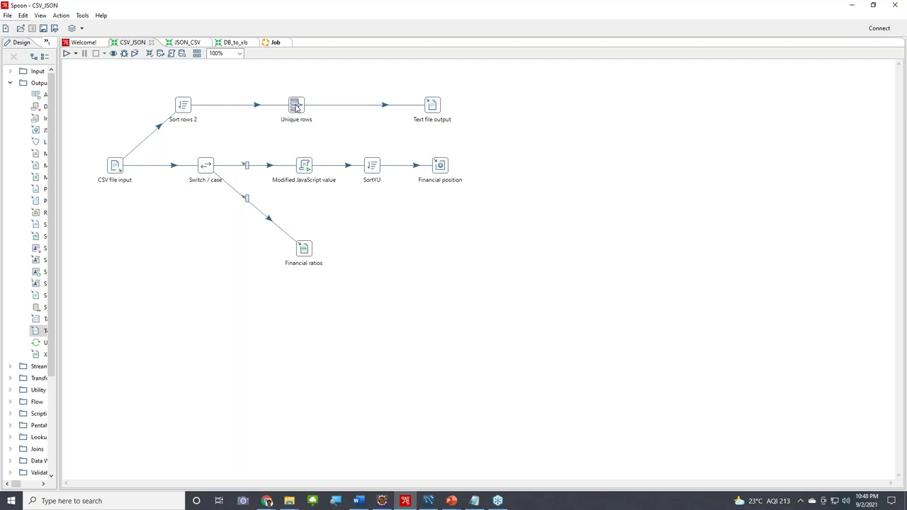
# Review the comparison field of the Unique rows step and the file and field settings of the Text file output step
pyautogui.moveTo(296, 106)
pyautogui.doubleClick(297, 106)
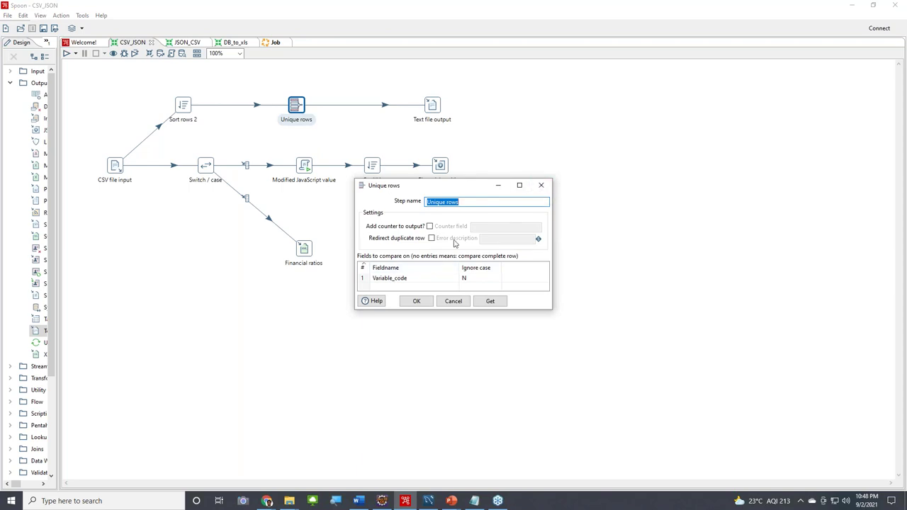
pyautogui.click(541, 190)
pyautogui.doubleClick(437, 109)
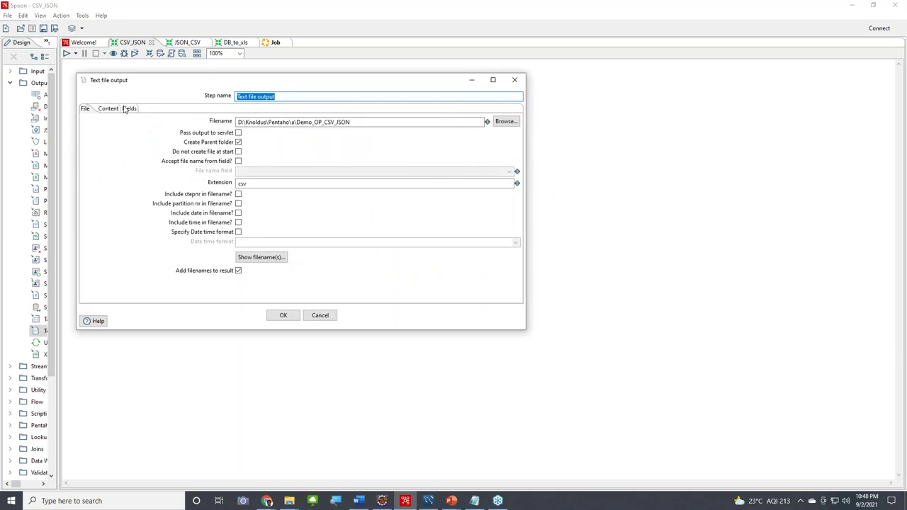
pyautogui.click(125, 108)
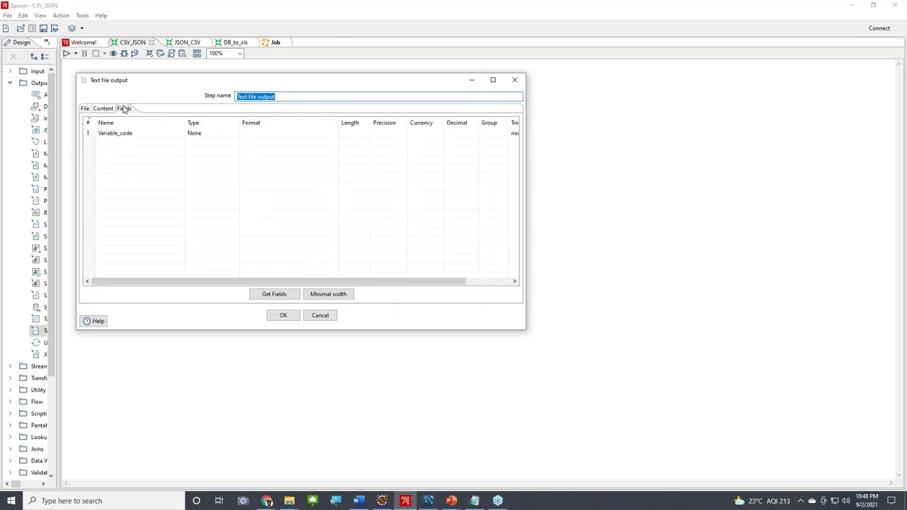
pyautogui.click(320, 315)
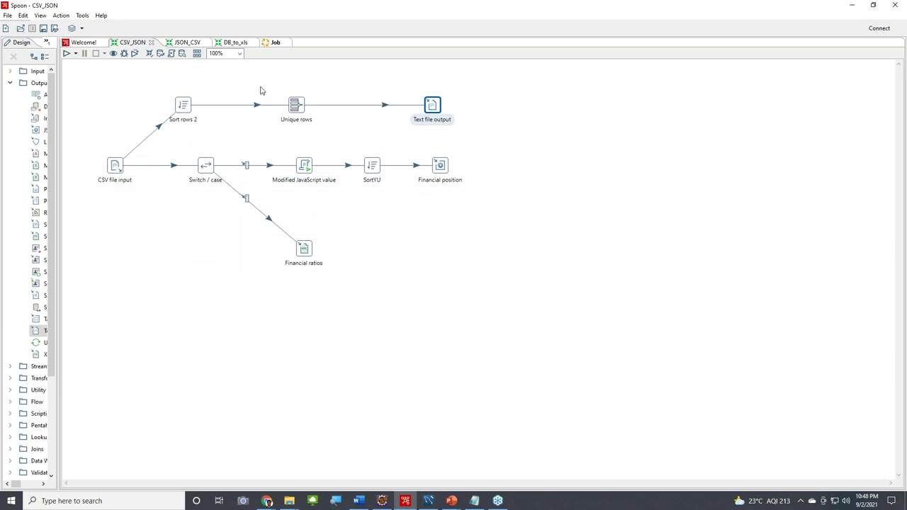
pyautogui.moveTo(276, 78); pyautogui.dragTo(488, 146)
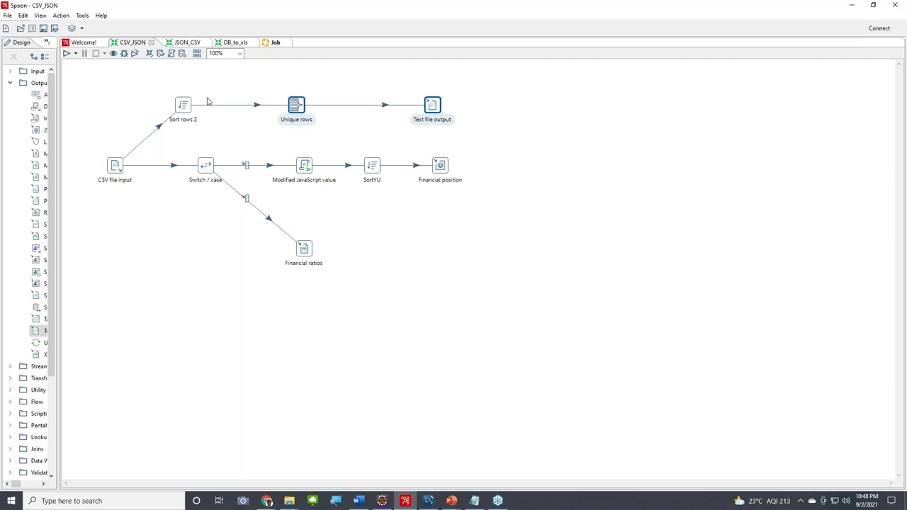
pyautogui.click(199, 124)
pyautogui.moveTo(157, 82); pyautogui.dragTo(247, 140)
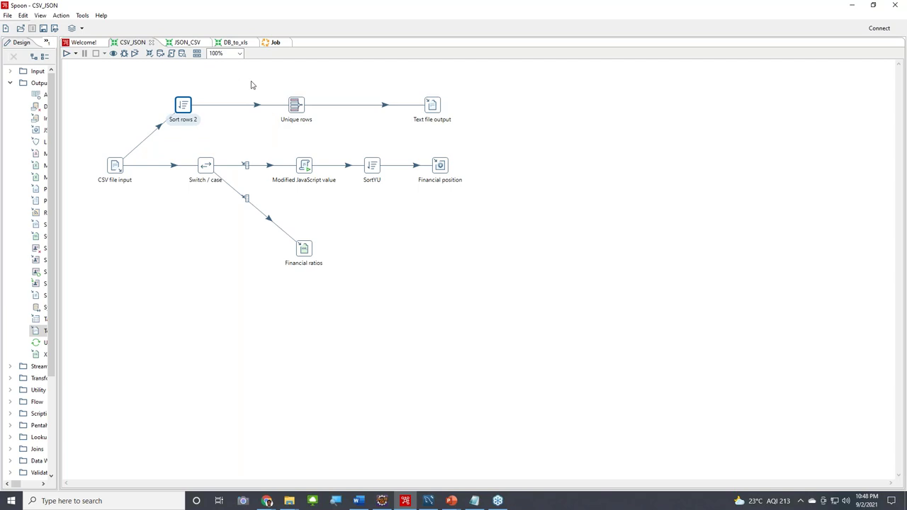
# Delete the hop between Sort rows 2 and Unique rows, and reconnect the two steps with a new hop
pyautogui.click(256, 106)
pyautogui.rightClick(256, 107)
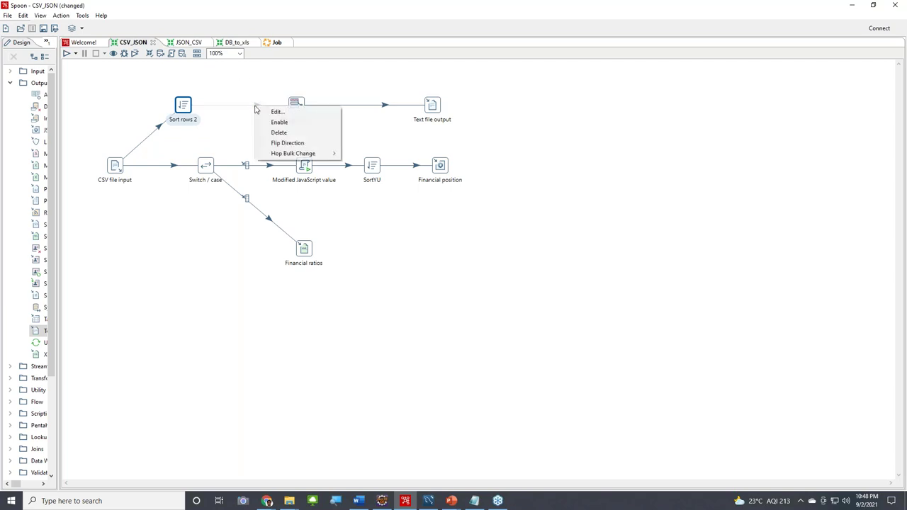
pyautogui.click(273, 133)
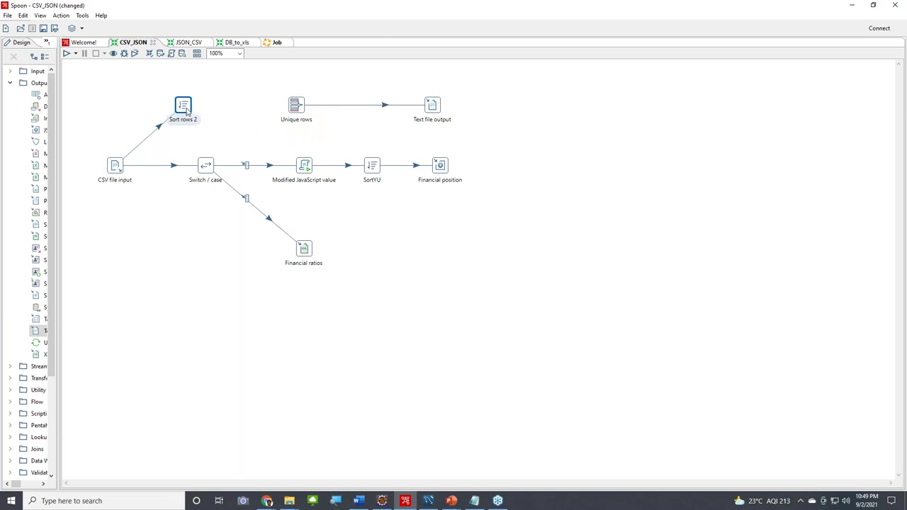
pyautogui.moveTo(186, 126)
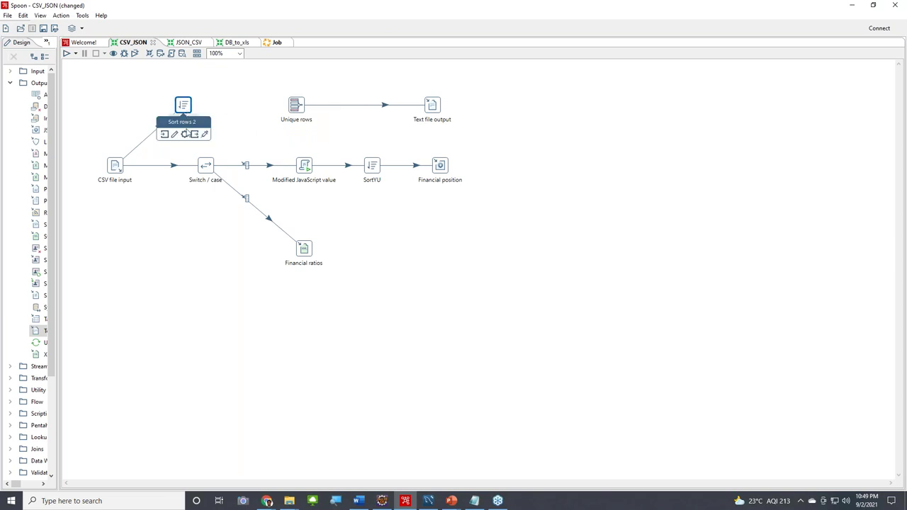
pyautogui.moveTo(198, 138); pyautogui.dragTo(298, 106)
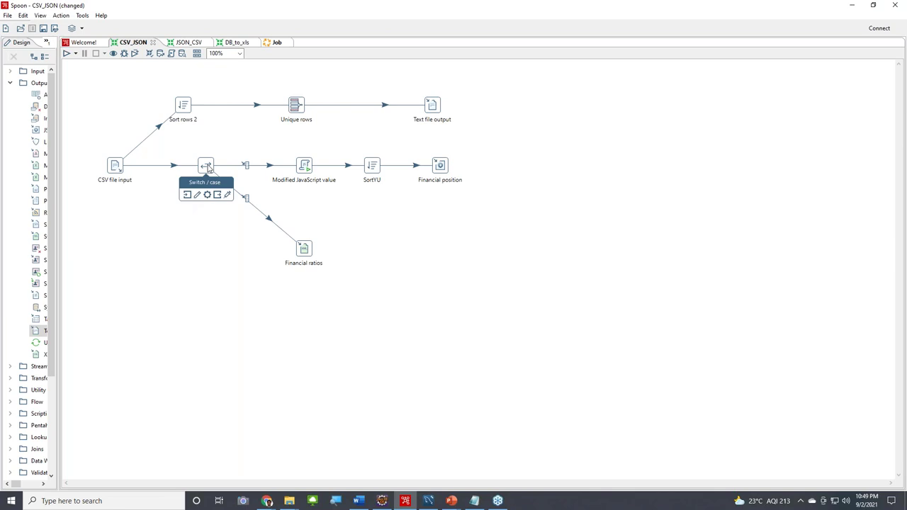
# Examine the Switch / case step's switch field, case values and target steps alongside the canvas, then cancel its settings
pyautogui.doubleClick(208, 168)
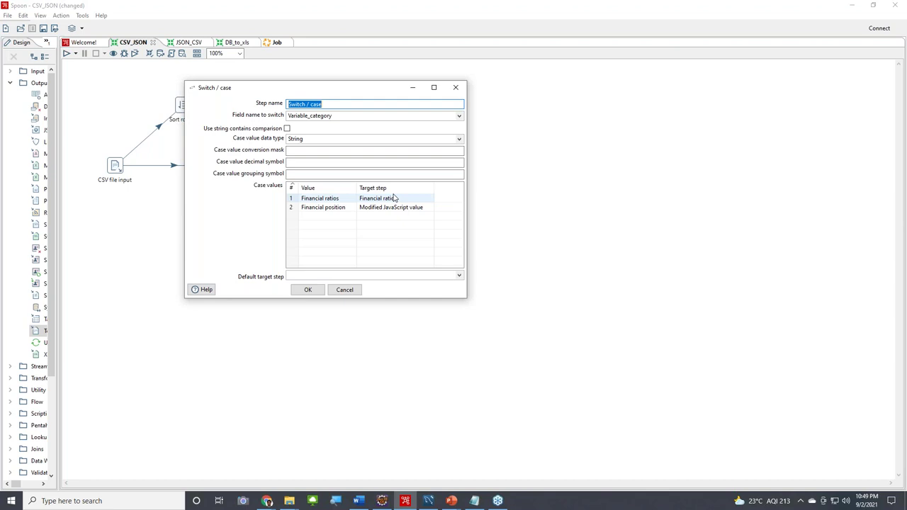
pyautogui.moveTo(368, 90); pyautogui.dragTo(466, 217)
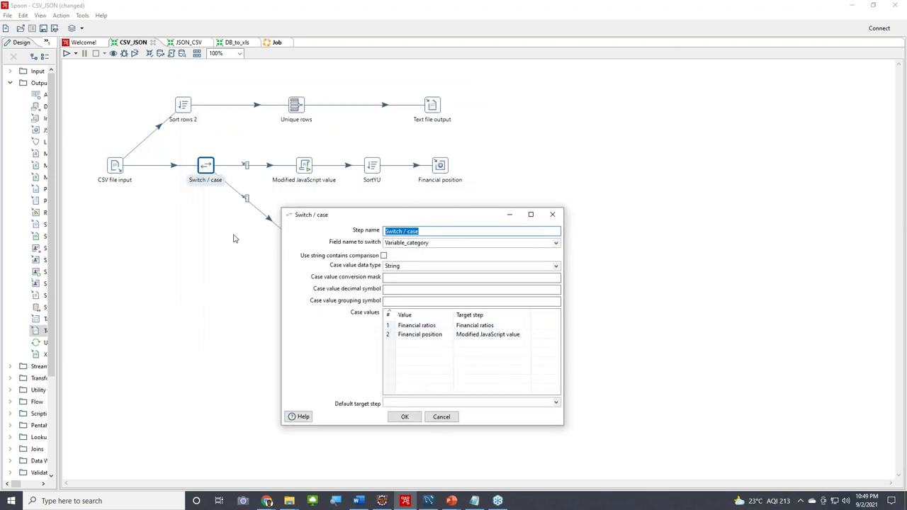
pyautogui.moveTo(374, 214); pyautogui.dragTo(557, 173)
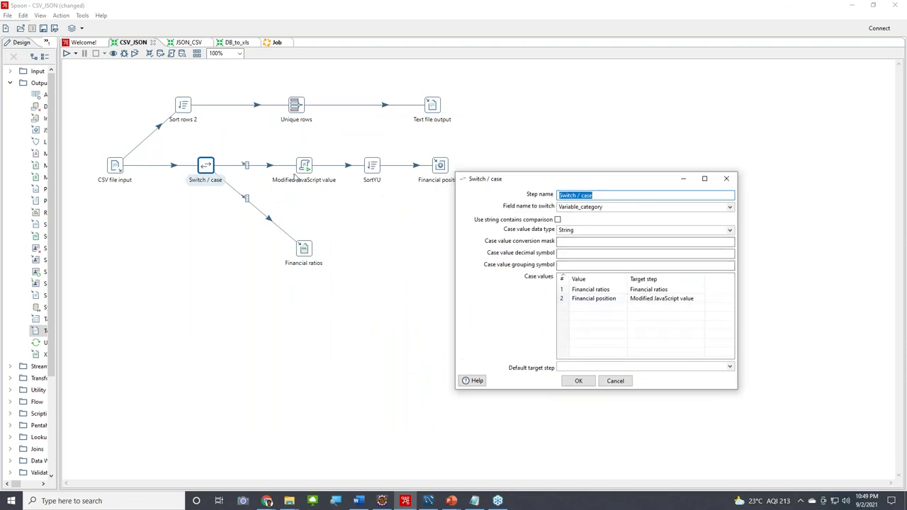
pyautogui.moveTo(307, 170)
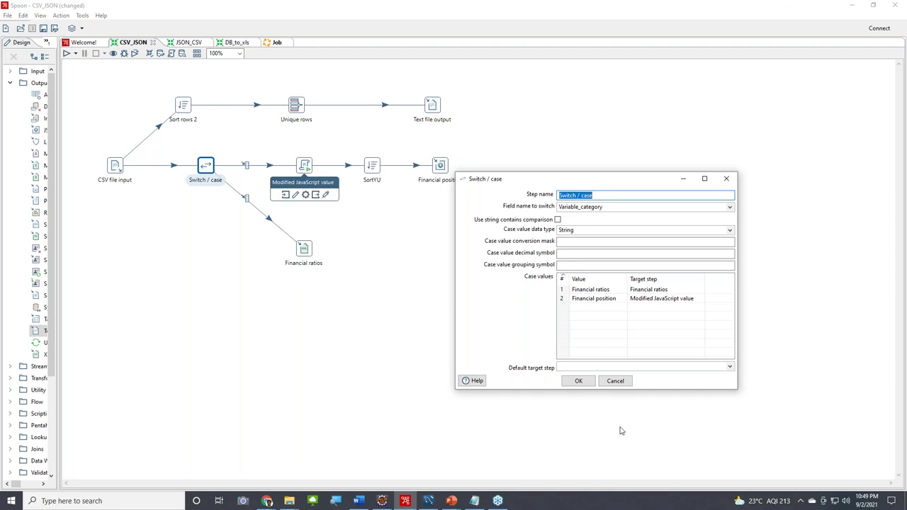
pyautogui.click(615, 381)
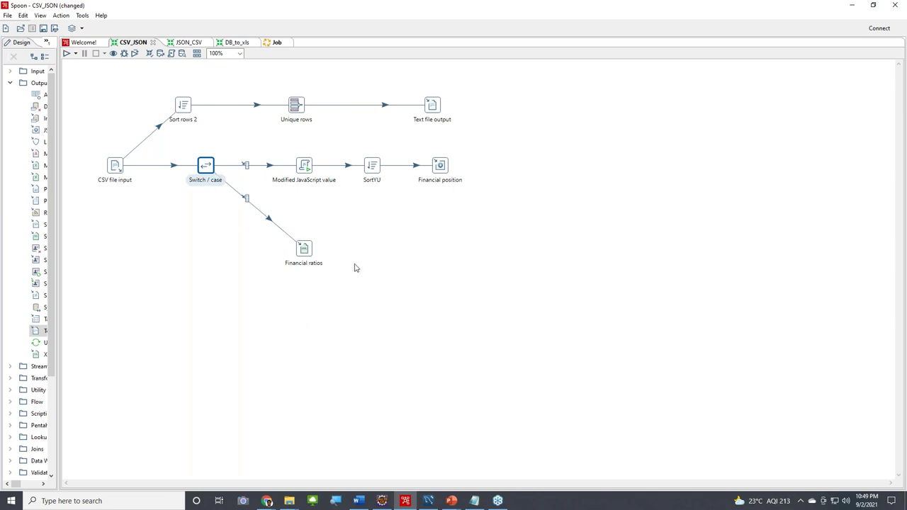
# Review the file, content and field settings of the Financial ratios XML output step, and accept them
pyautogui.doubleClick(301, 250)
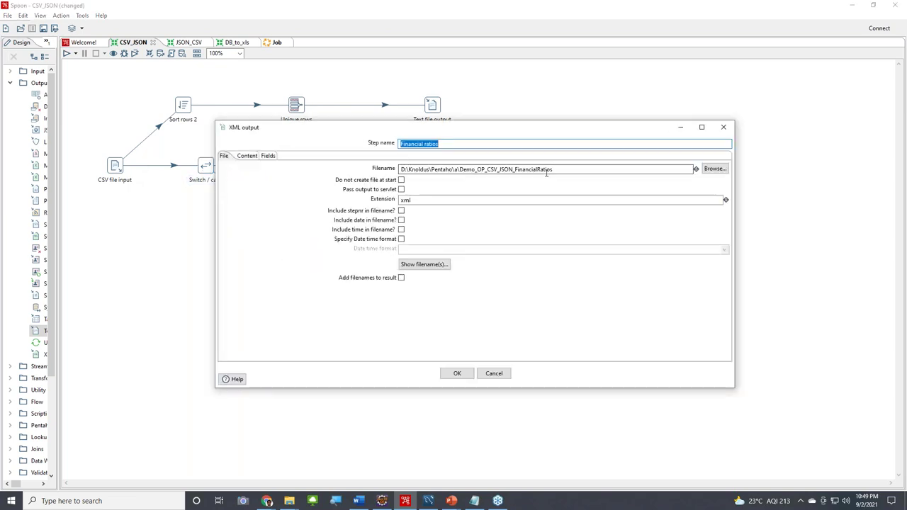
pyautogui.click(557, 170)
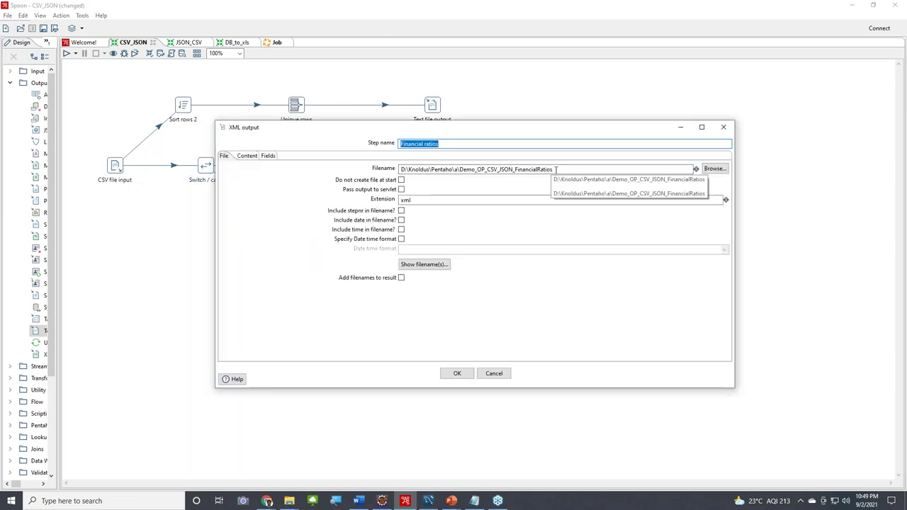
pyautogui.click(243, 156)
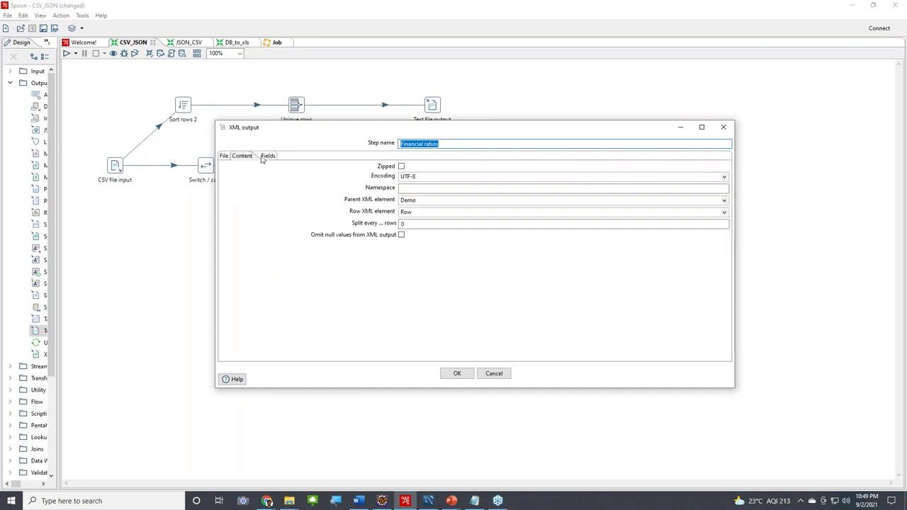
pyautogui.click(266, 156)
pyautogui.click(459, 374)
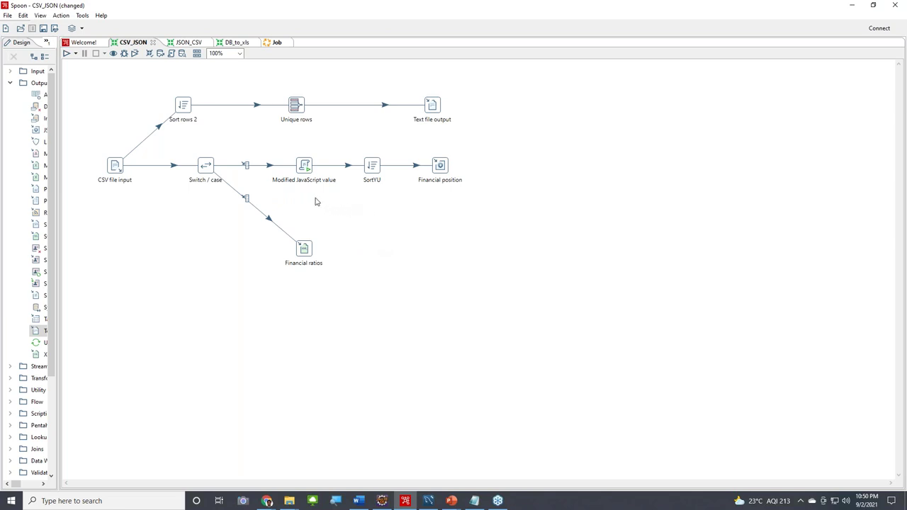
# Review the Modified JavaScript value step's script, its Dollars and Percentage symbol assignments and its symbol field, and cancel the settings
pyautogui.moveTo(306, 169)
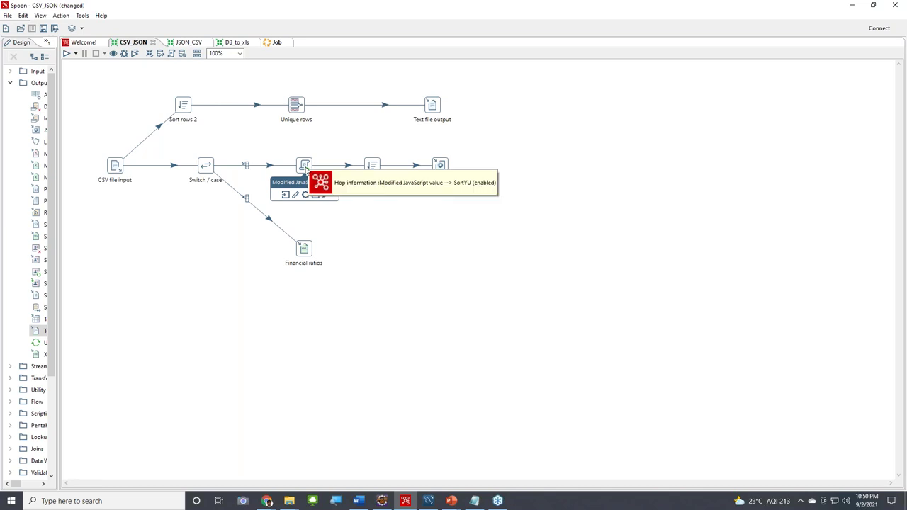
pyautogui.doubleClick(305, 165)
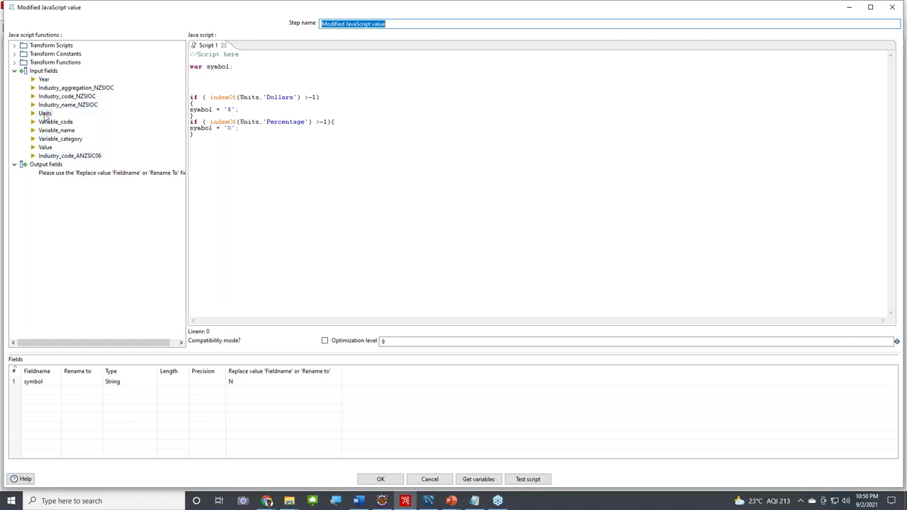
pyautogui.moveTo(239, 110); pyautogui.dragTo(191, 110)
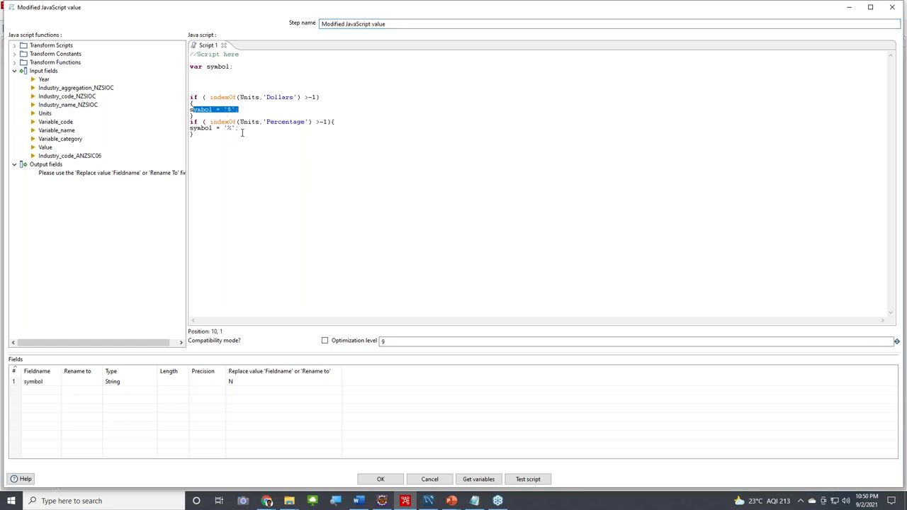
pyautogui.moveTo(239, 129); pyautogui.dragTo(190, 129)
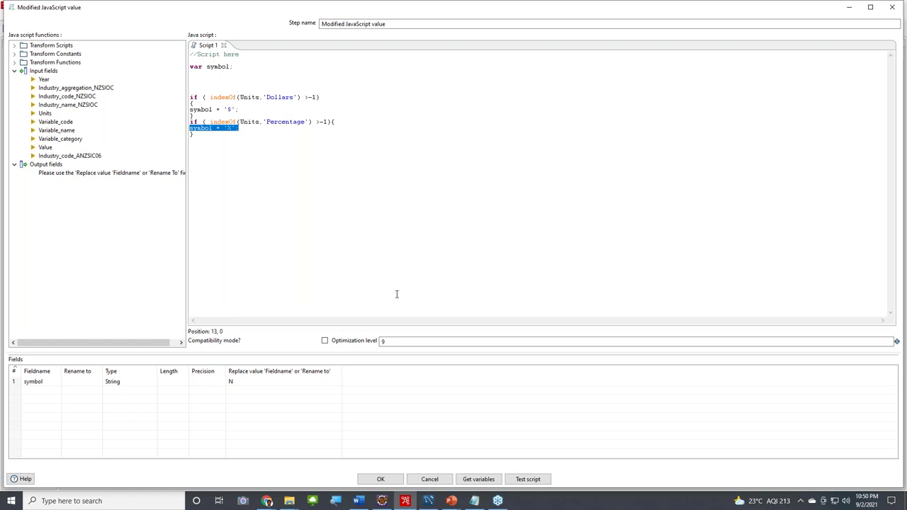
pyautogui.click(378, 481)
pyautogui.tripleClick(222, 68)
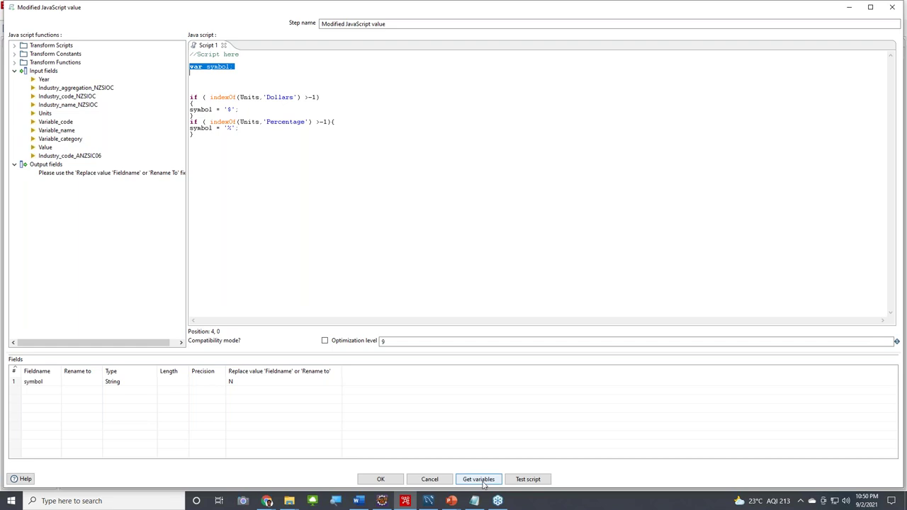
pyautogui.click(430, 479)
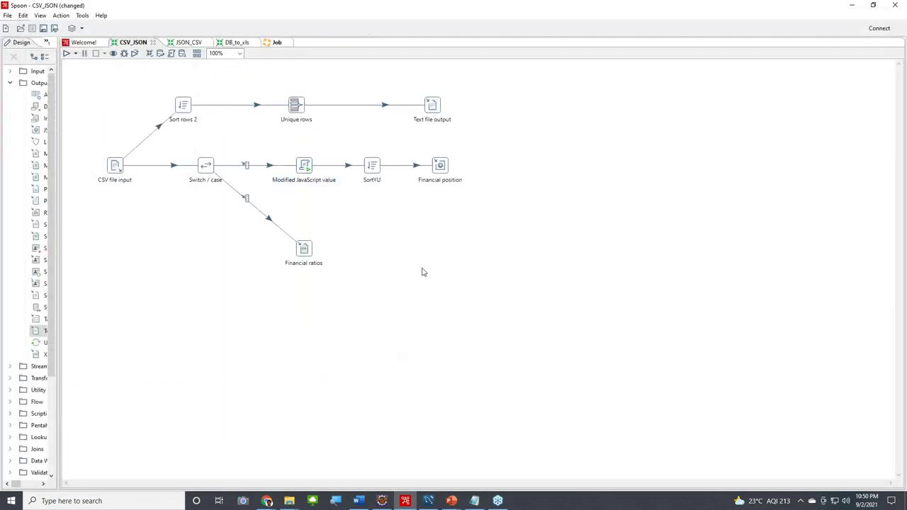
# Review the sort fields of the SortYU step and the field names available for another sort row, and accept the settings
pyautogui.doubleClick(373, 167)
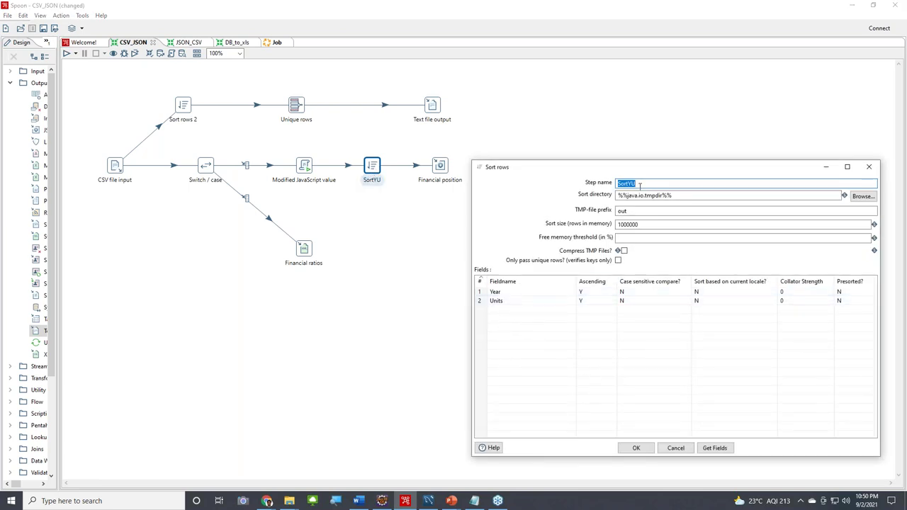
pyautogui.moveTo(631, 168); pyautogui.dragTo(463, 112)
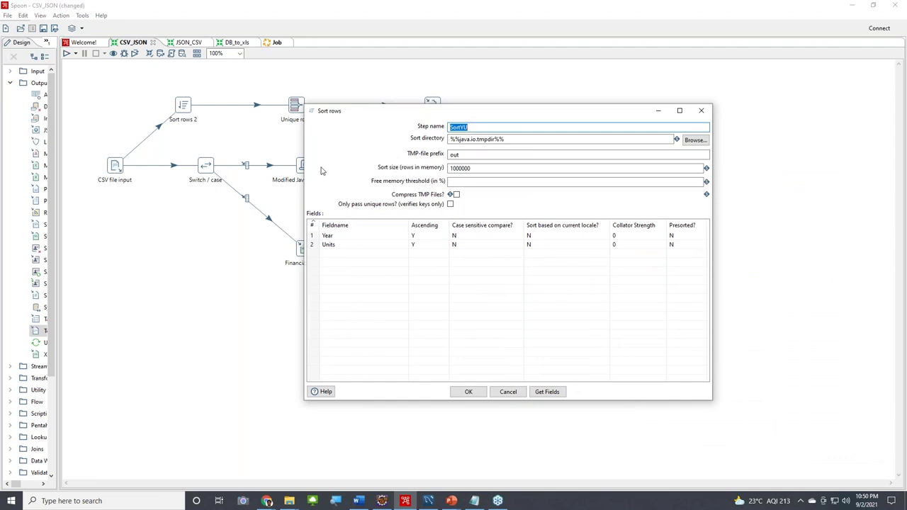
pyautogui.click(373, 253)
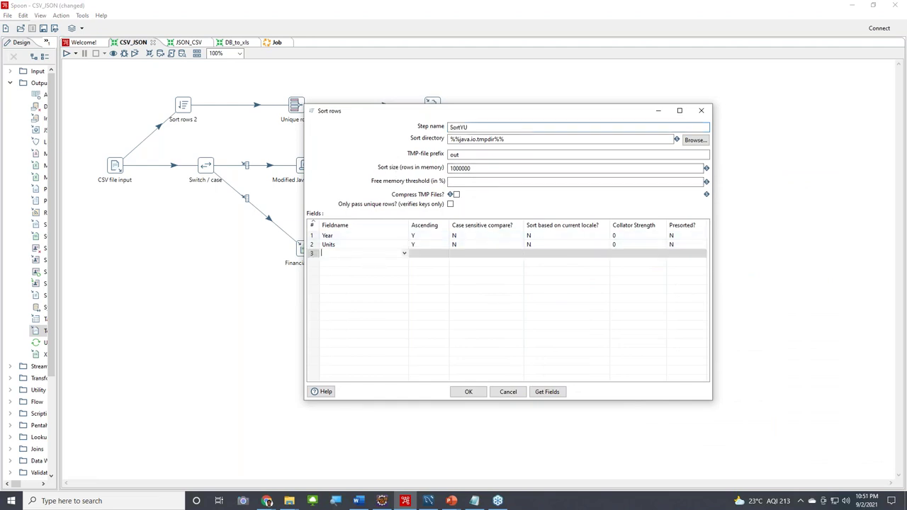
pyautogui.click(404, 254)
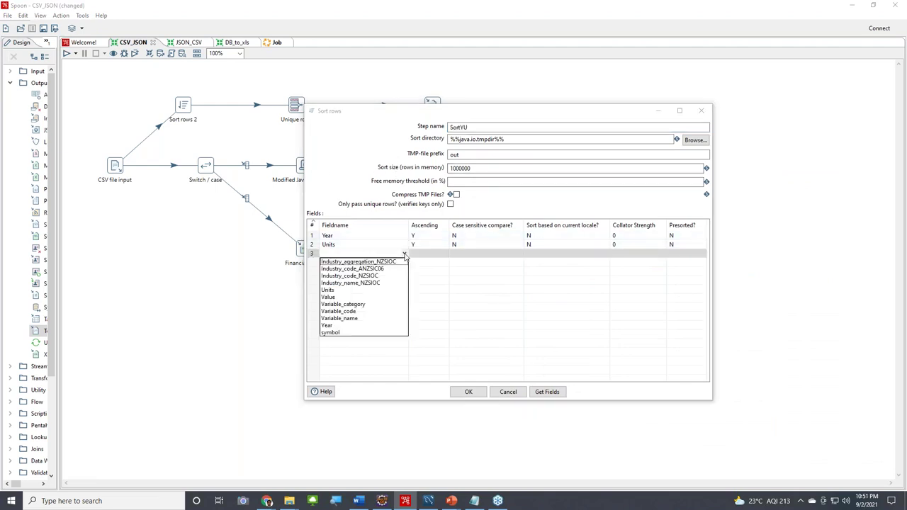
pyautogui.click(602, 386)
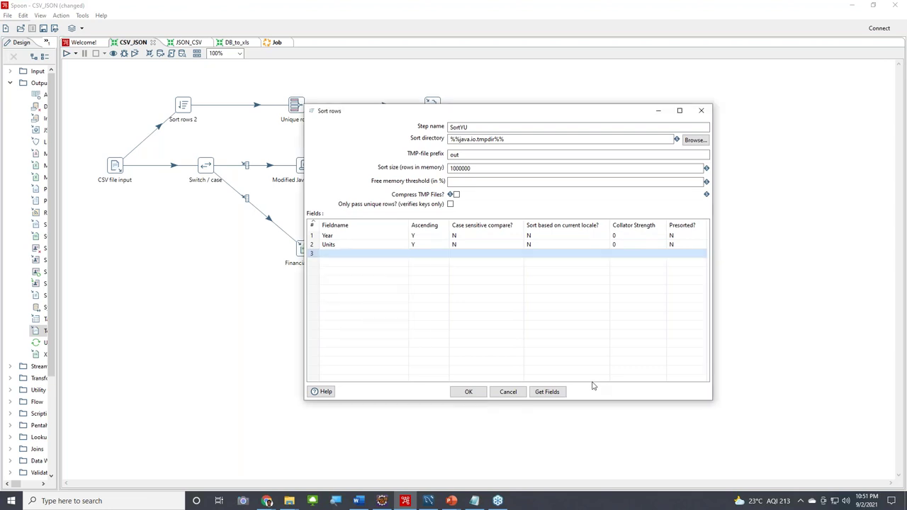
pyautogui.click(469, 392)
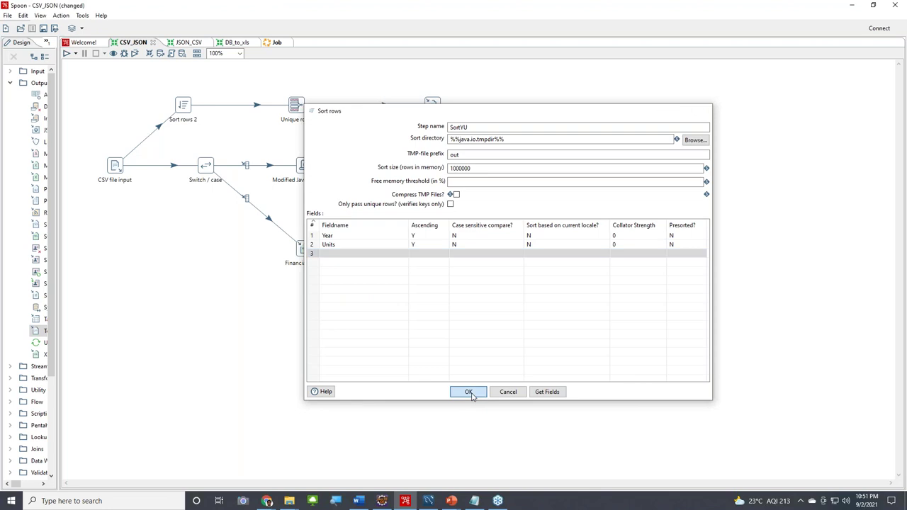
# Review the Financial position JSON output's filename and rows-per-bloc settings, accept them, and save the transformation
pyautogui.doubleClick(439, 164)
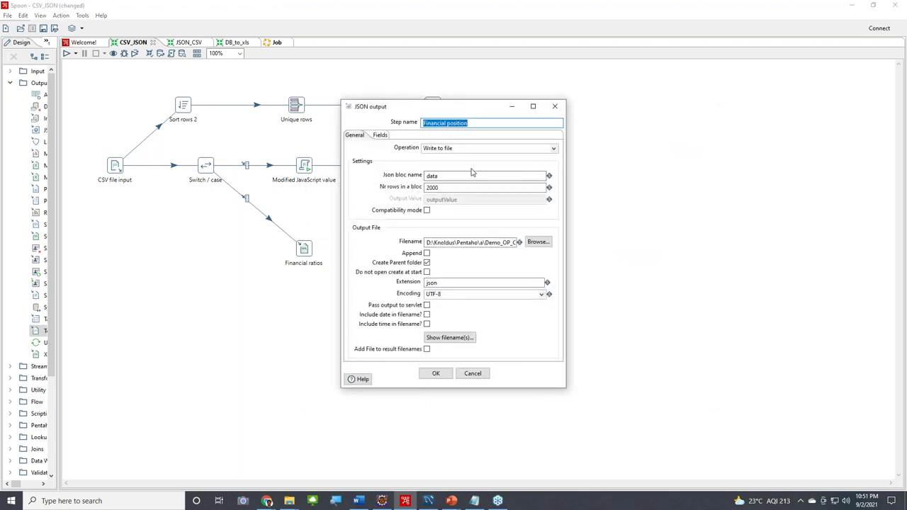
pyautogui.click(486, 242)
pyautogui.press('End')
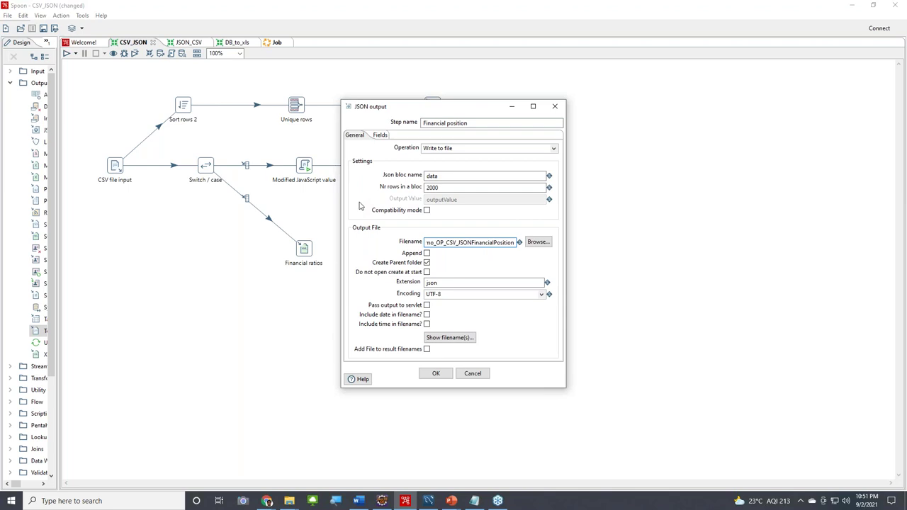
pyautogui.click(447, 188)
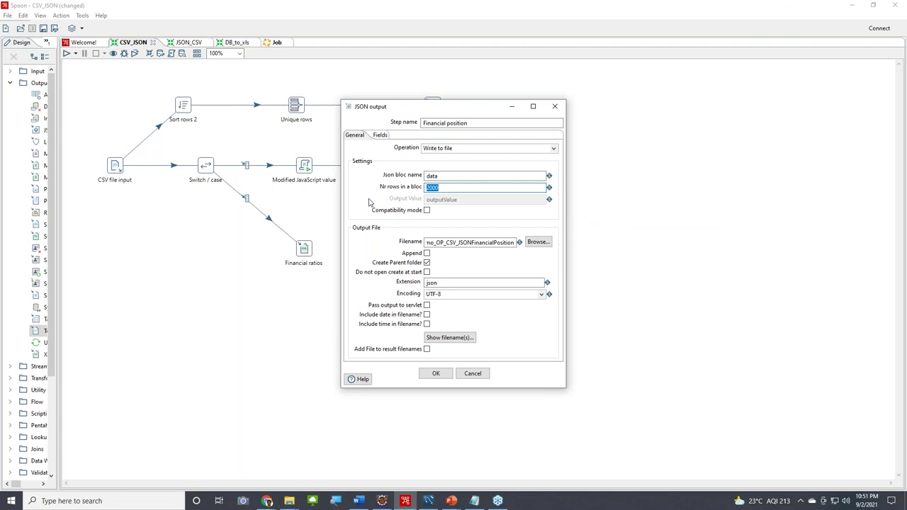
pyautogui.click(436, 374)
pyautogui.click(548, 191)
pyautogui.hotkey('ctrl', 's')
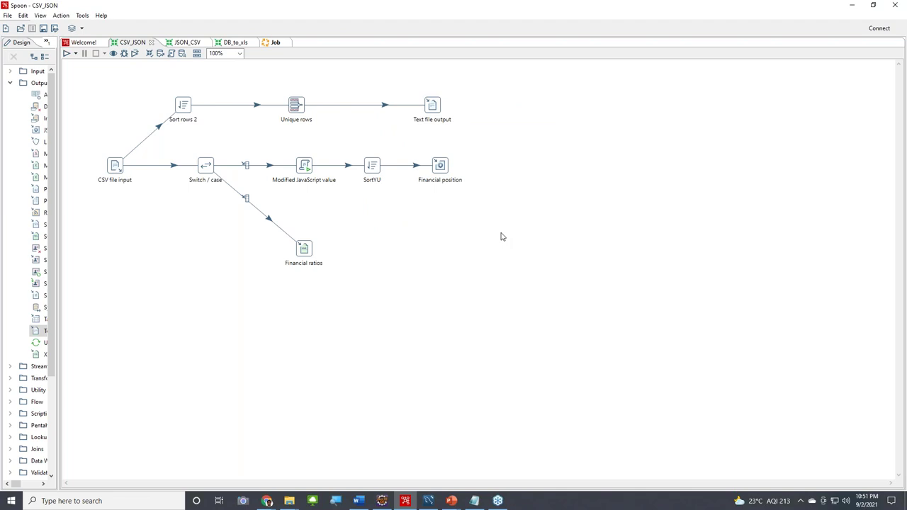
# Place Spoon and the Pentaho\a output folder side by side, and run the transformation with the Pentaho local configuration
pyautogui.press('super+Left')
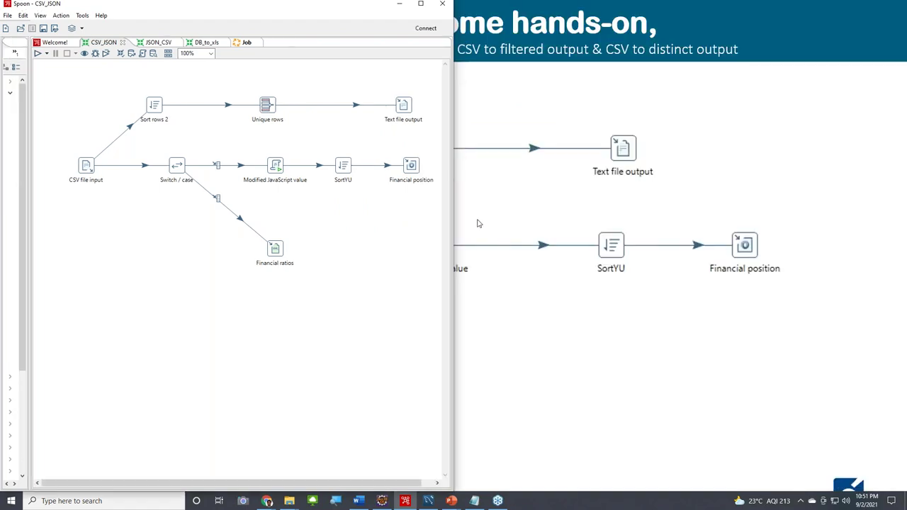
pyautogui.click(854, 414)
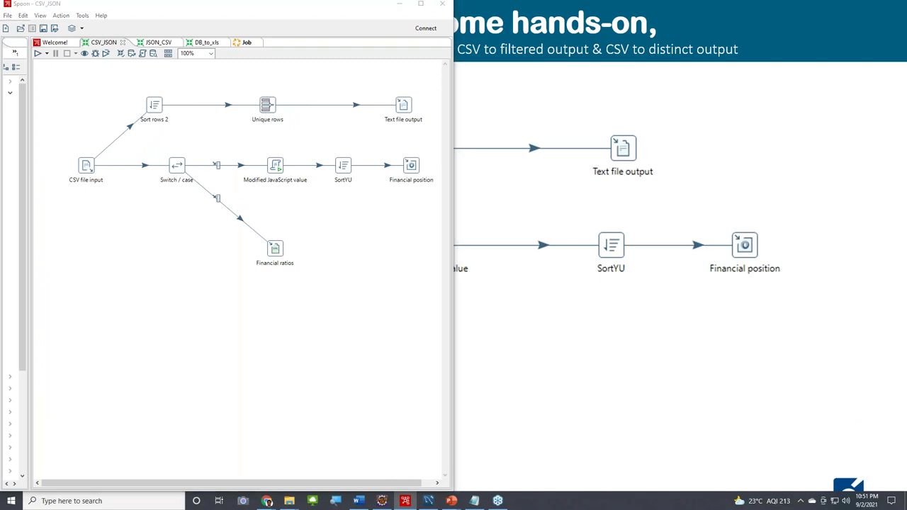
pyautogui.press('super+Right')
pyautogui.click(234, 293)
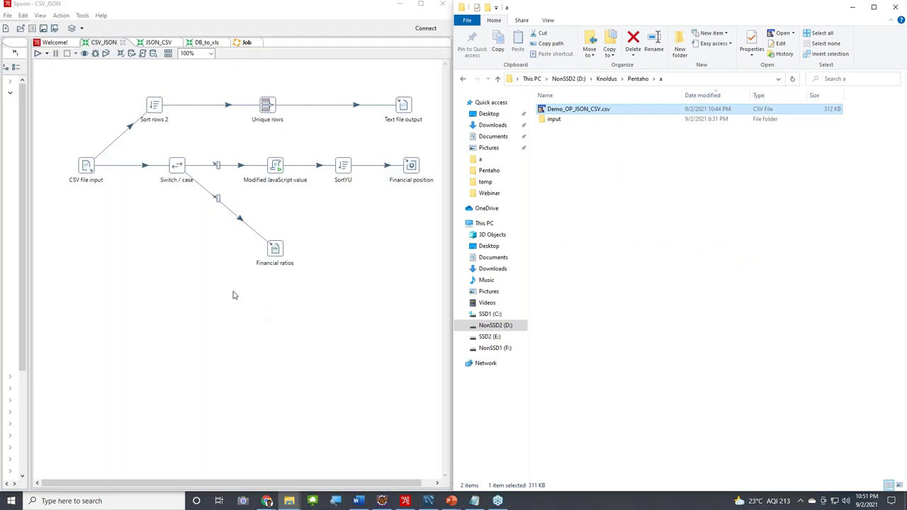
pyautogui.click(38, 54)
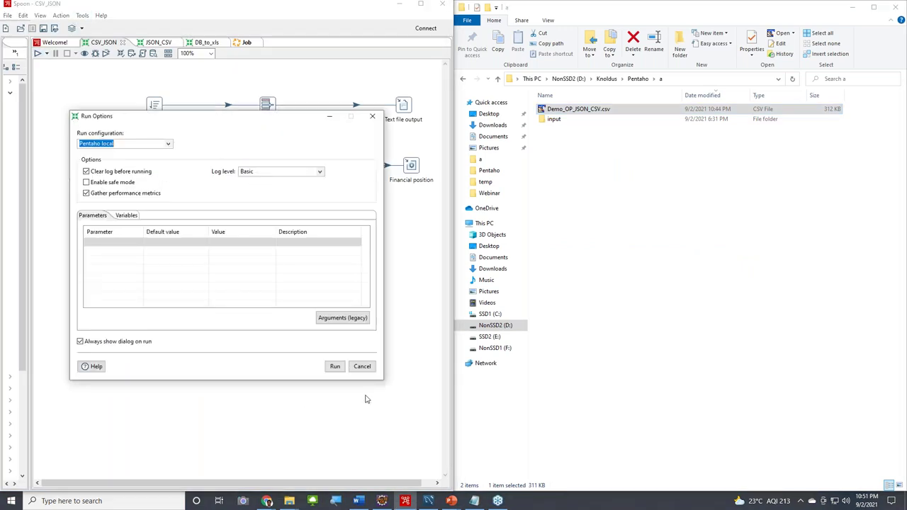
pyautogui.click(336, 367)
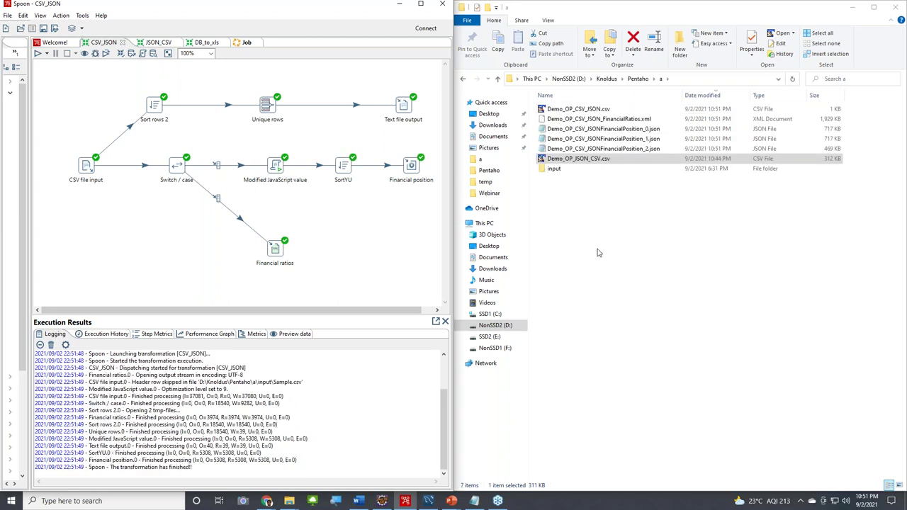
# Examine the generated FinancialRatios XML, FinancialPosition JSON and Demo_OP_CSV_JSON.csv files in the output folder against the canvas steps
pyautogui.click(624, 120)
pyautogui.moveTo(283, 260)
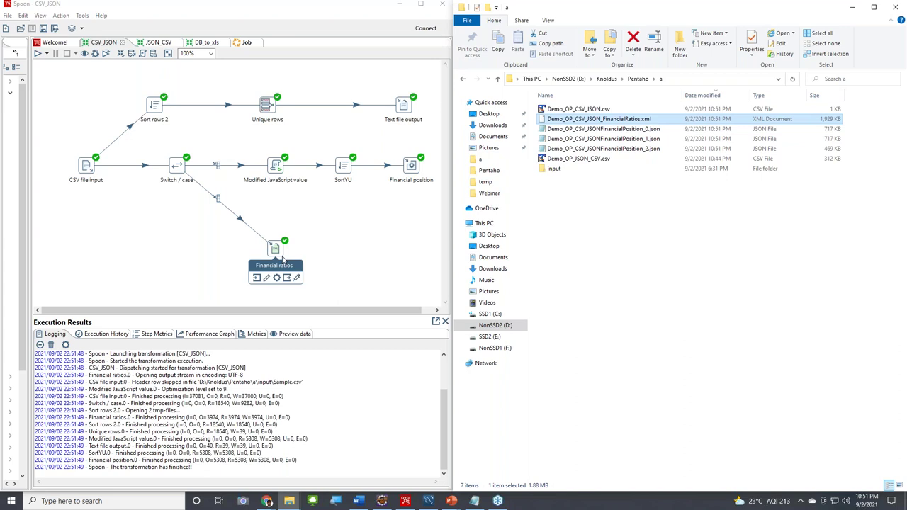
pyautogui.click(565, 133)
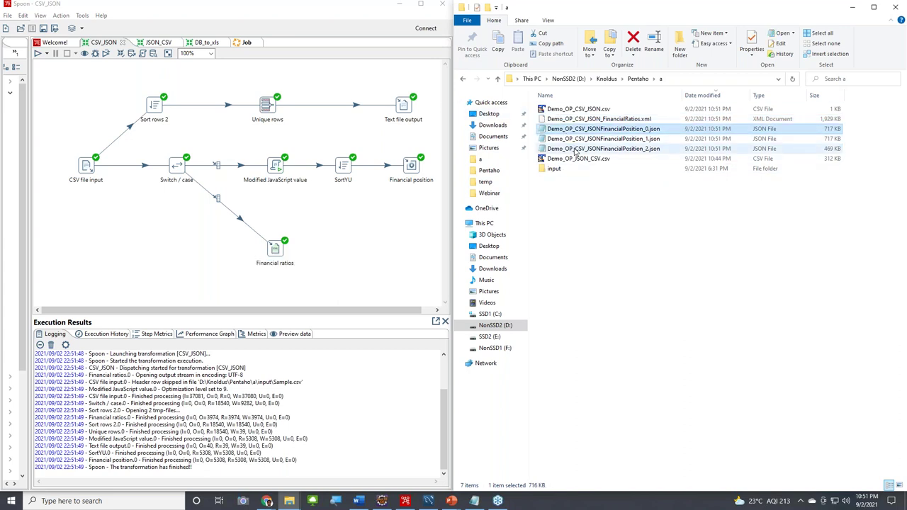
pyautogui.keyDown('shift'); pyautogui.click(576, 148); pyautogui.keyUp('shift')
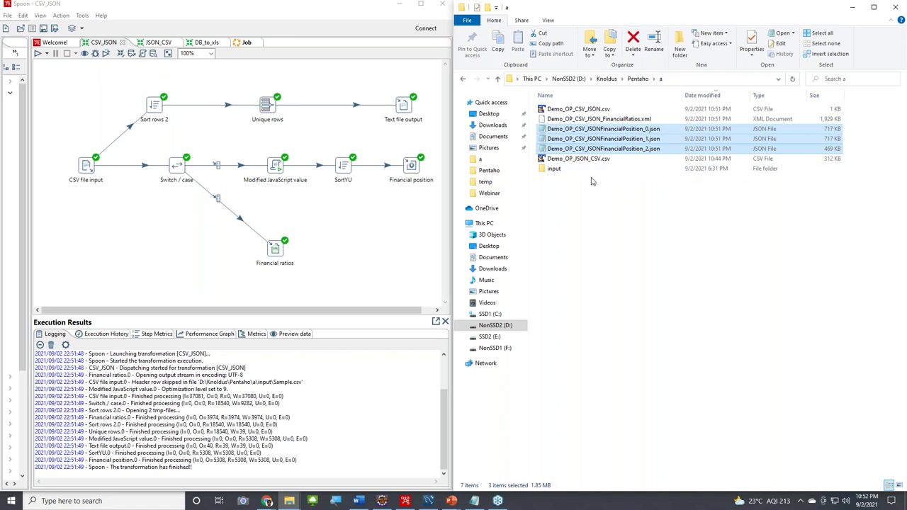
pyautogui.click(645, 132)
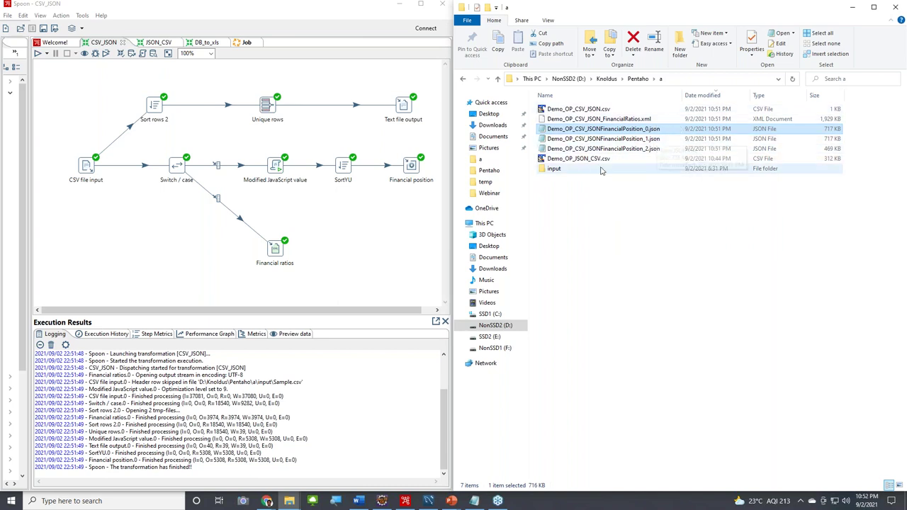
pyautogui.click(590, 111)
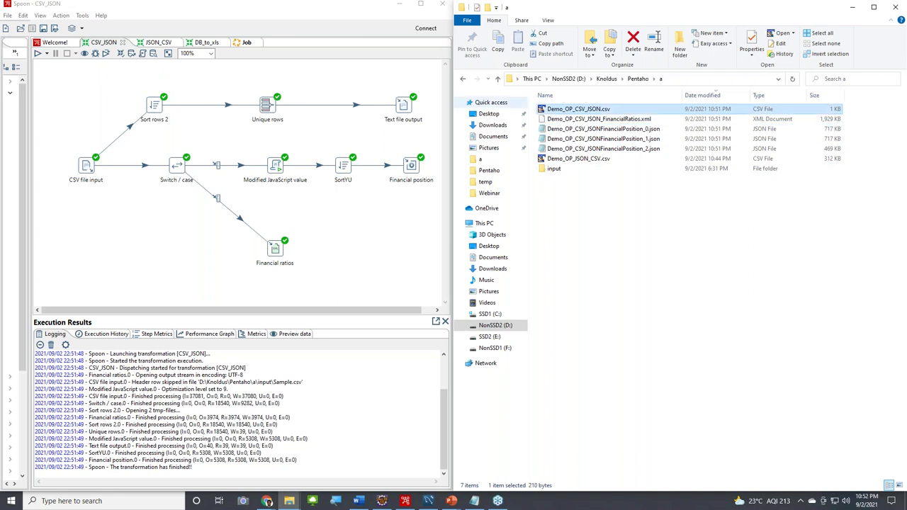
# Open Demo_OP_CSV_JSON.csv, examine its Variable_code header and distinct values, and close the file's editor
pyautogui.doubleClick(574, 111)
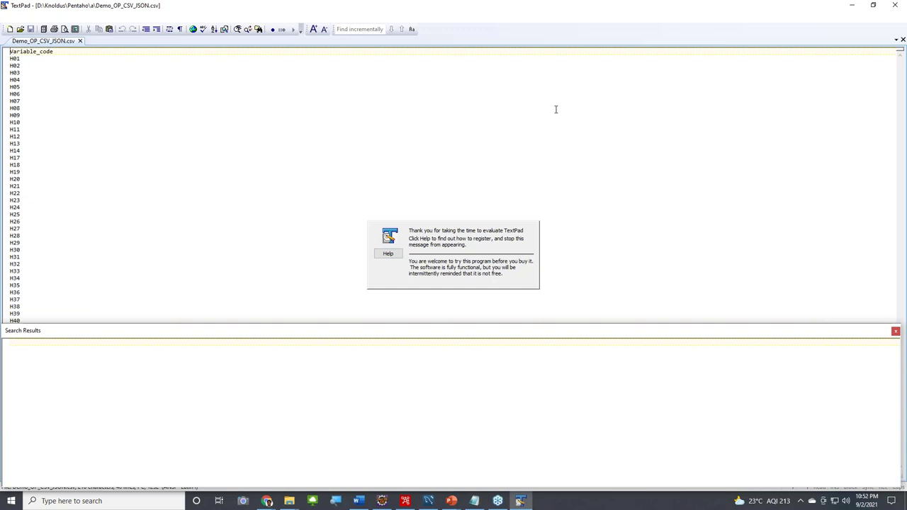
pyautogui.click(61, 92)
pyautogui.doubleClick(65, 51)
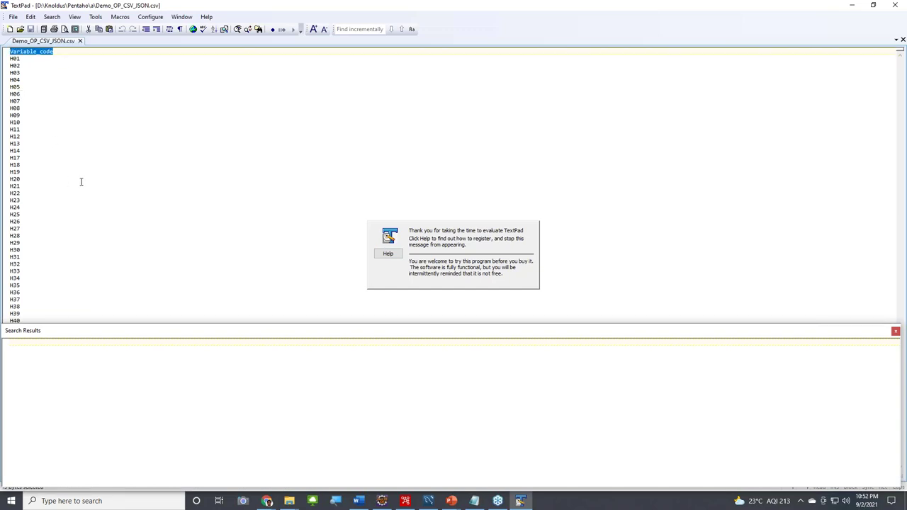
pyautogui.click(60, 265)
pyautogui.moveTo(28, 312); pyautogui.dragTo(11, 57)
pyautogui.click(483, 280)
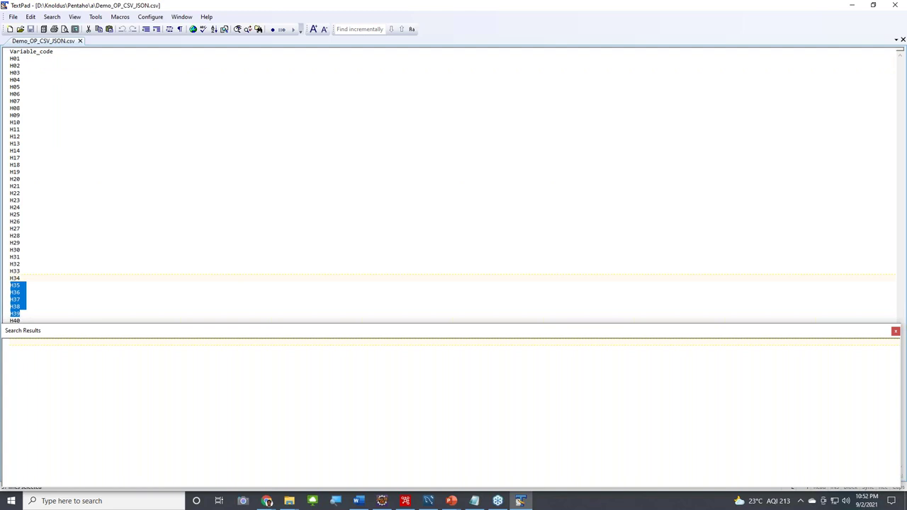
pyautogui.click(895, 10)
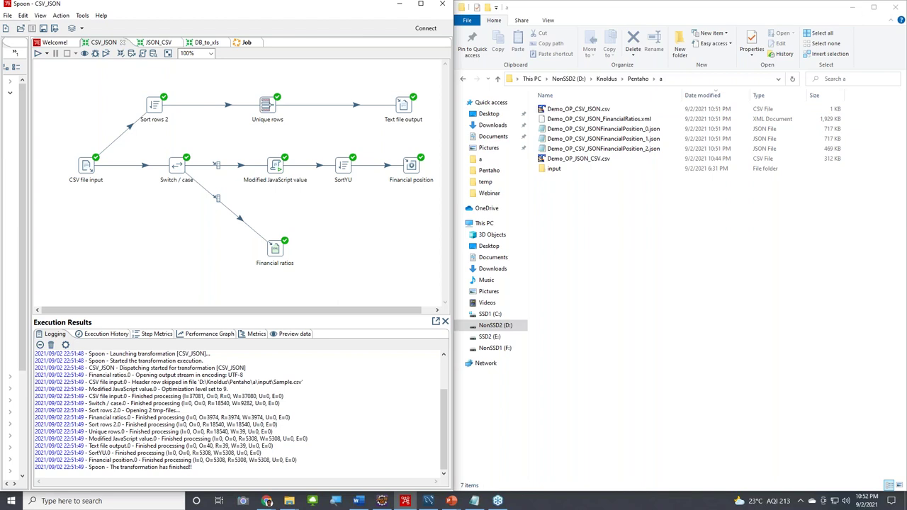
# Advance the slideshow to the DB Table to excel slide, and switch back to a maximized Spoon window showing the DB_to_xls transformation
pyautogui.click(853, 7)
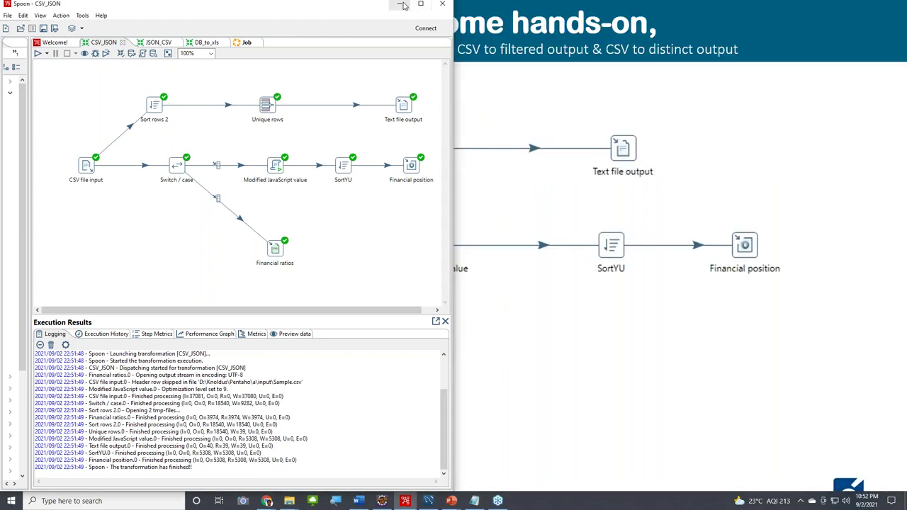
pyautogui.click(399, 4)
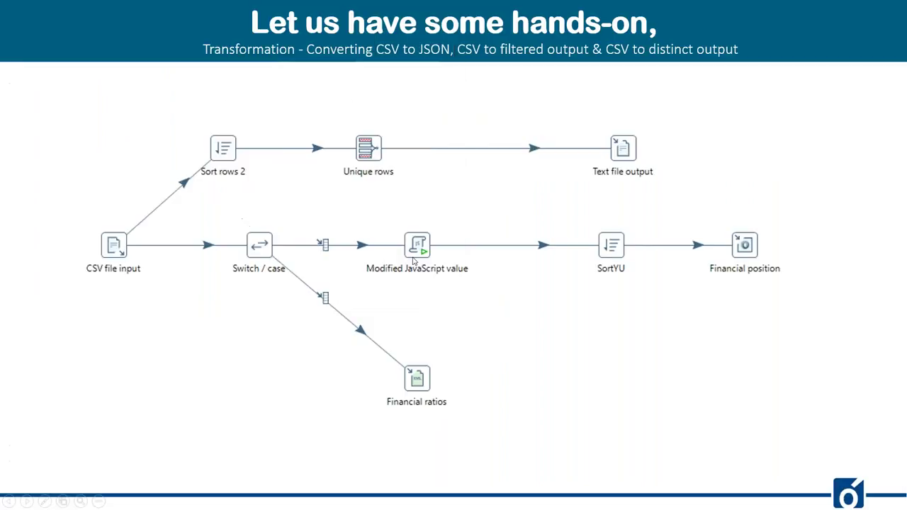
pyautogui.click(487, 302)
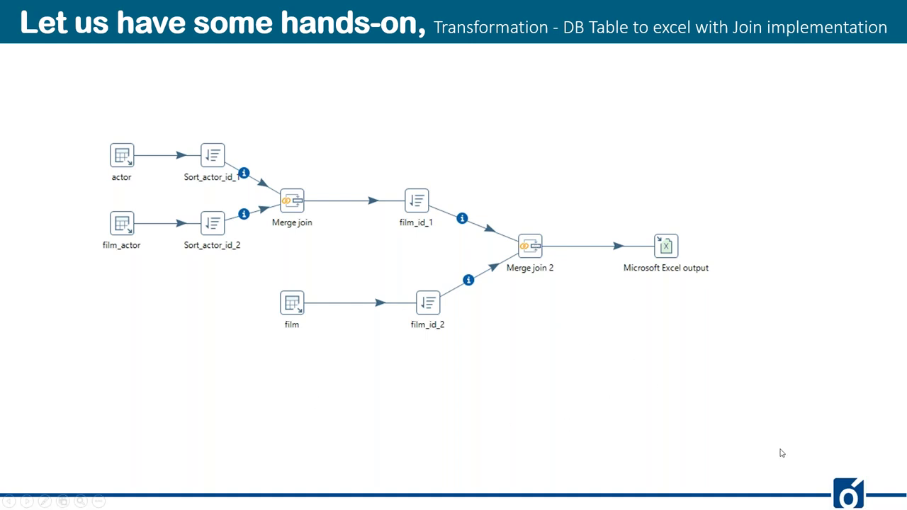
pyautogui.click(405, 501)
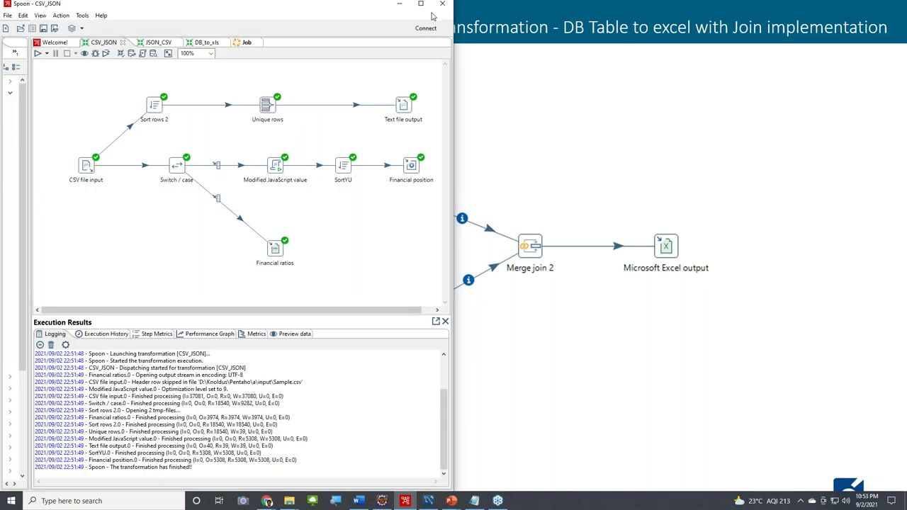
pyautogui.click(420, 5)
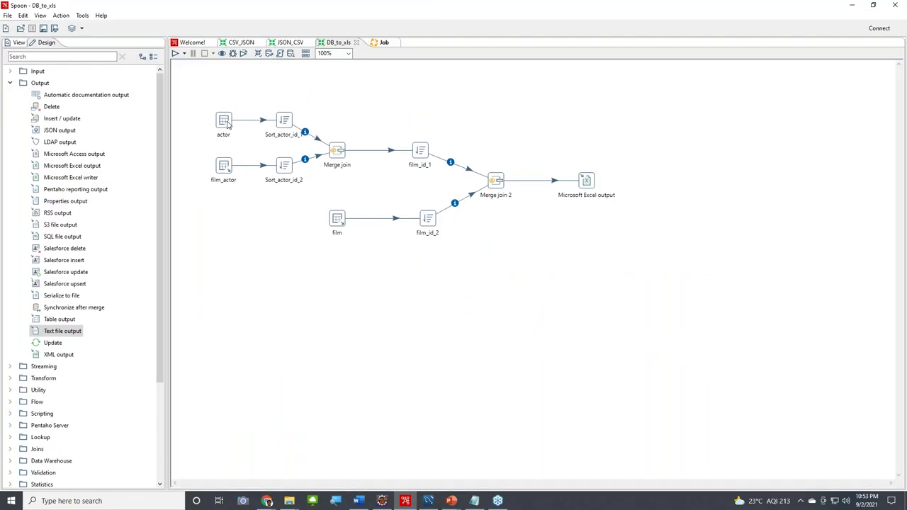
# Examine the actor table input's database connection choices and SQL query, and close its settings without changes
pyautogui.doubleClick(224, 122)
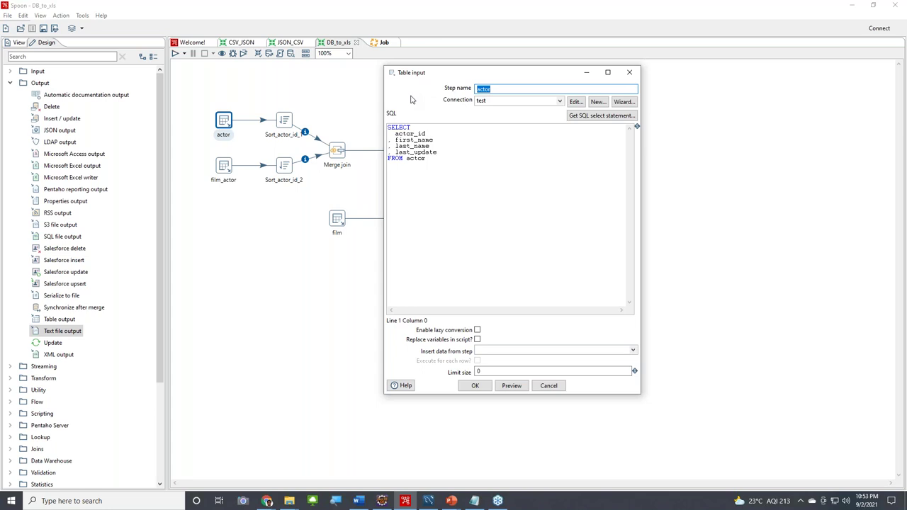
pyautogui.click(560, 103)
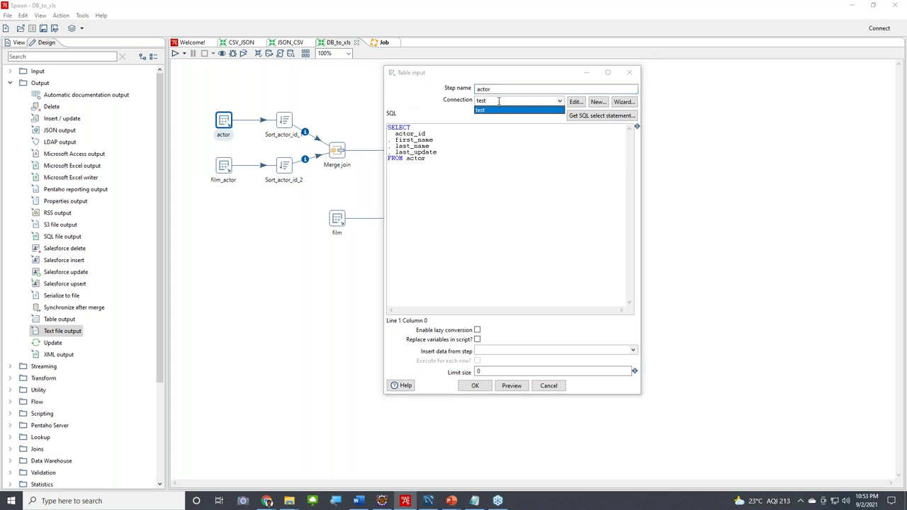
pyautogui.click(436, 102)
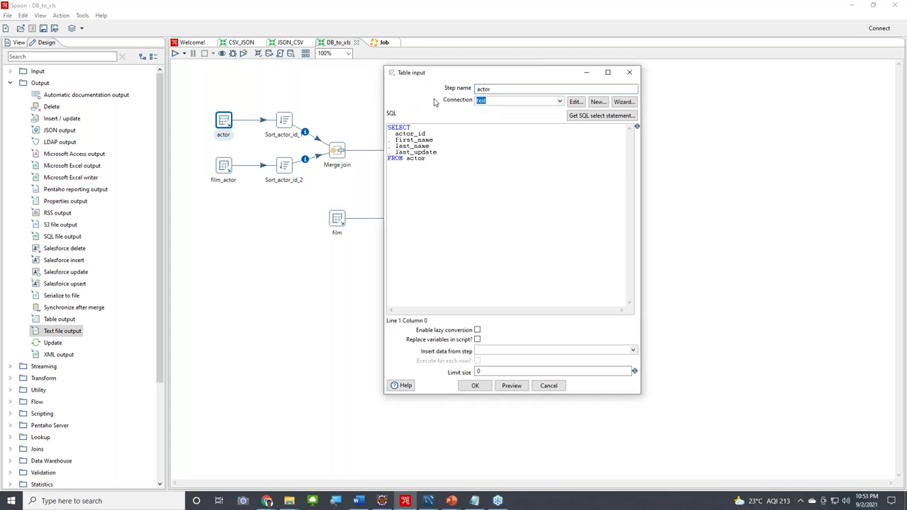
pyautogui.click(550, 386)
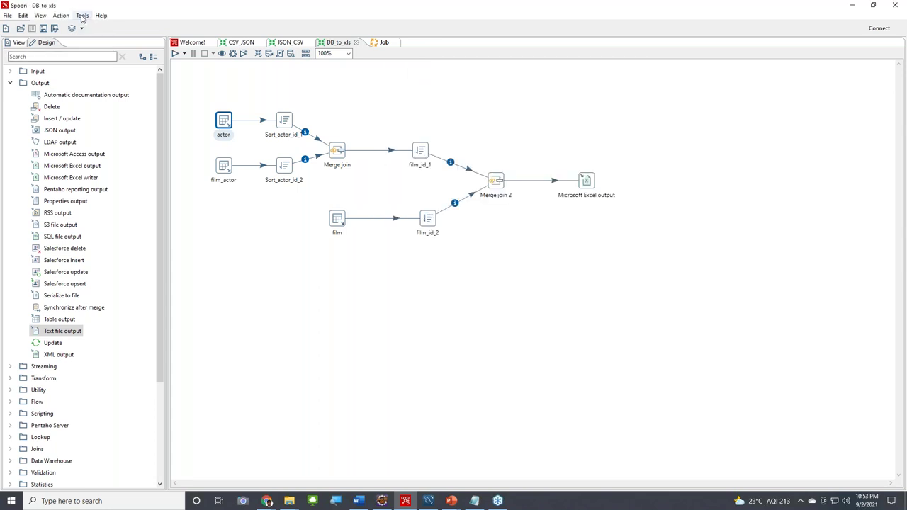
# Open the wizard for creating a database connection, examine the full list of supported database types, and cancel it
pyautogui.click(82, 15)
pyautogui.moveTo(112, 48)
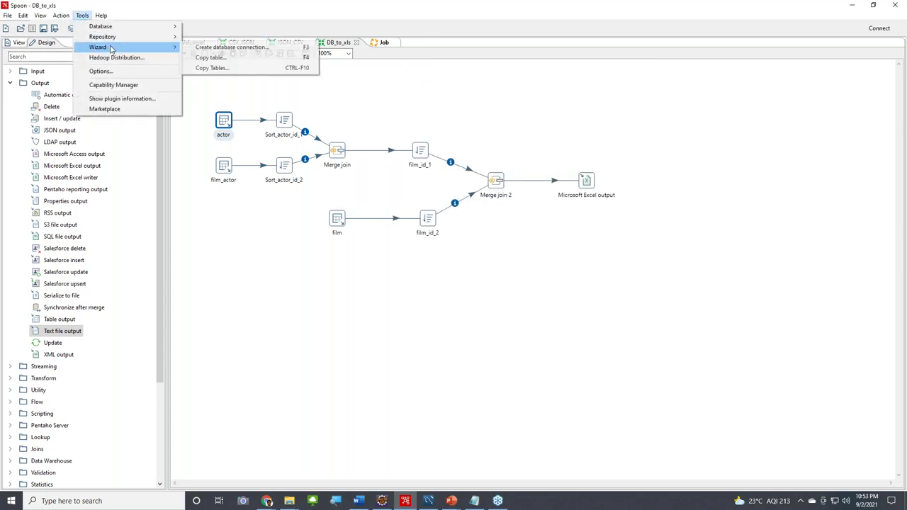
pyautogui.click(217, 47)
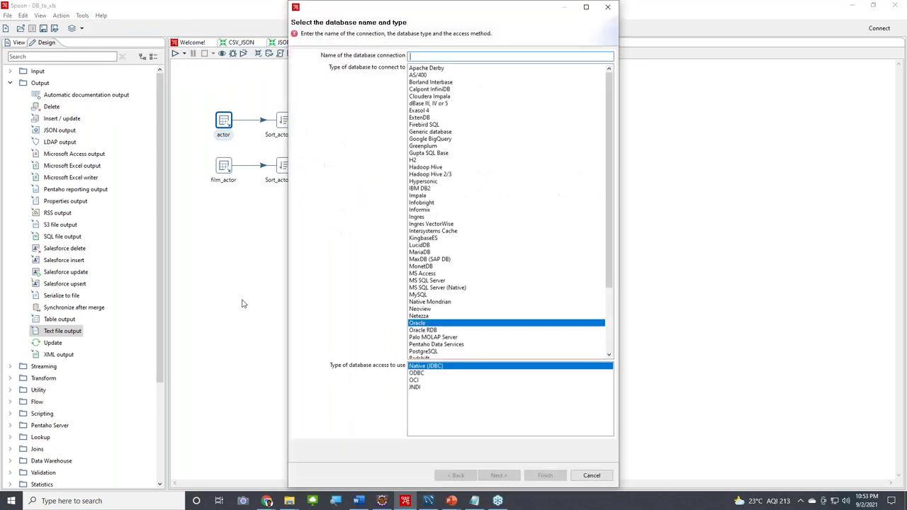
pyautogui.scroll(-4, 436, 297)
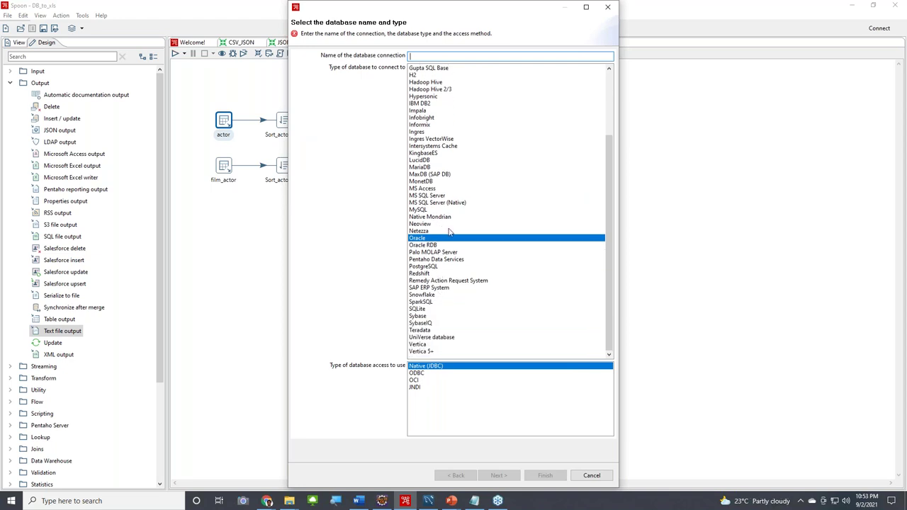
pyautogui.scroll(4, 449, 107)
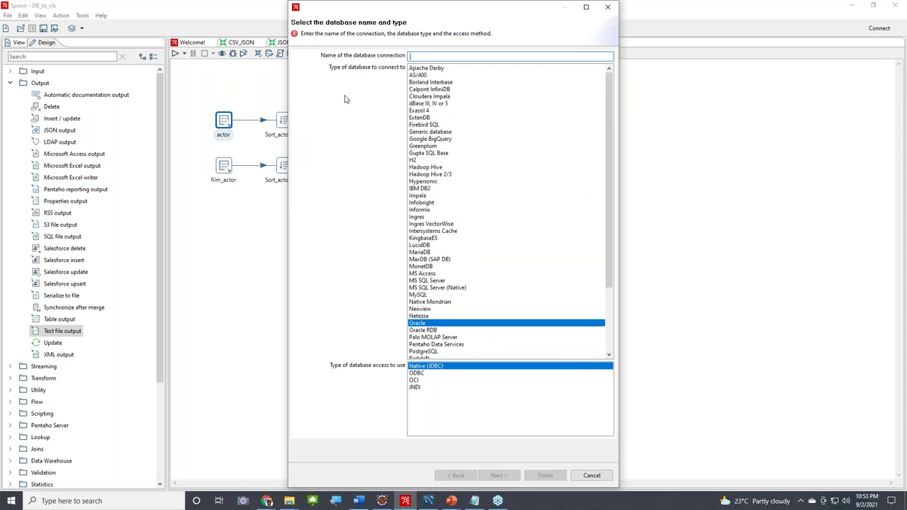
pyautogui.scroll(-2, 448, 115)
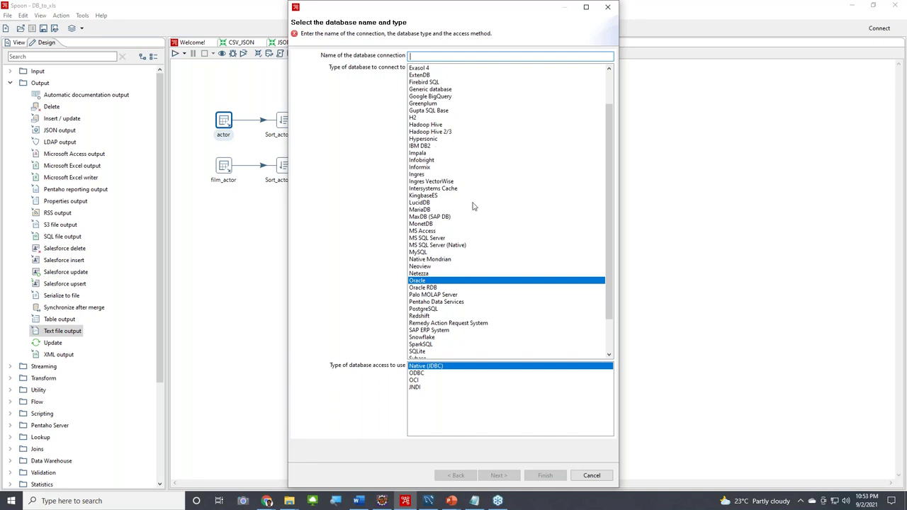
pyautogui.scroll(-3, 469, 262)
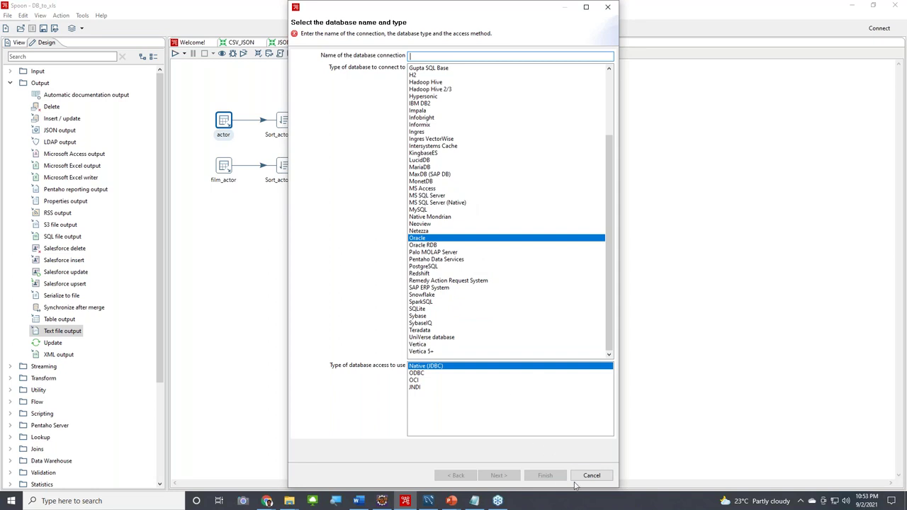
pyautogui.click(592, 475)
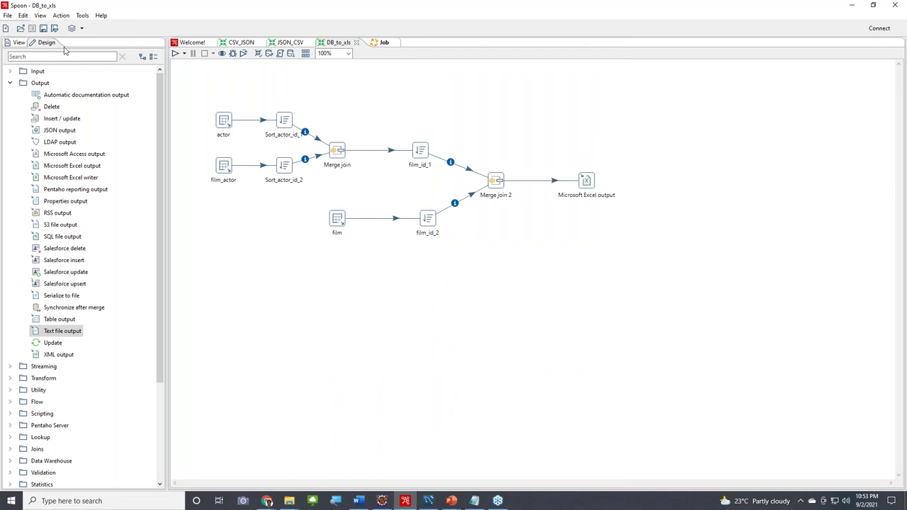
# Open the test connection under DB_to_xls's database connections, test it, and close its settings without changes
pyautogui.click(19, 44)
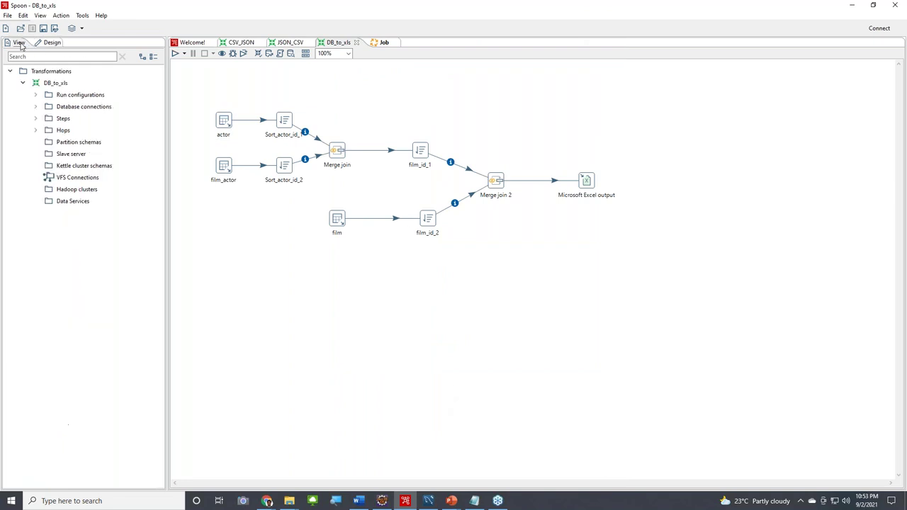
pyautogui.click(35, 106)
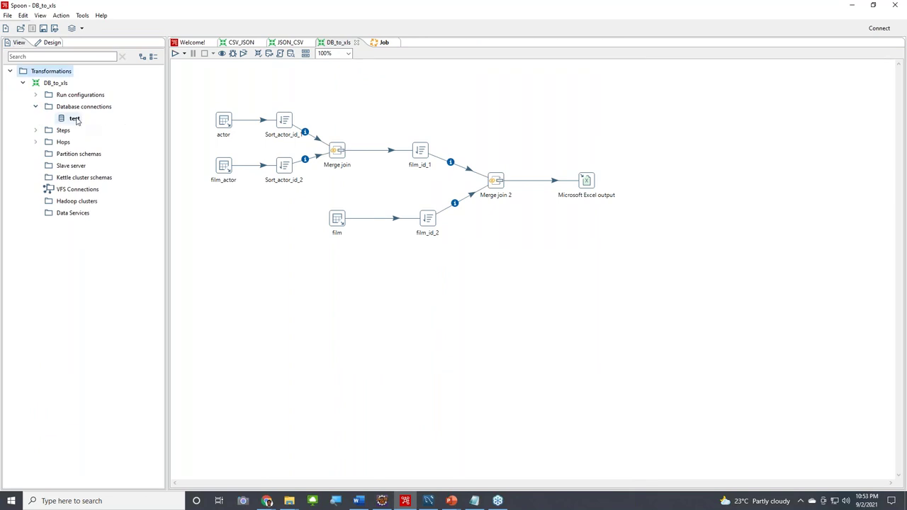
pyautogui.click(75, 119)
pyautogui.doubleClick(75, 118)
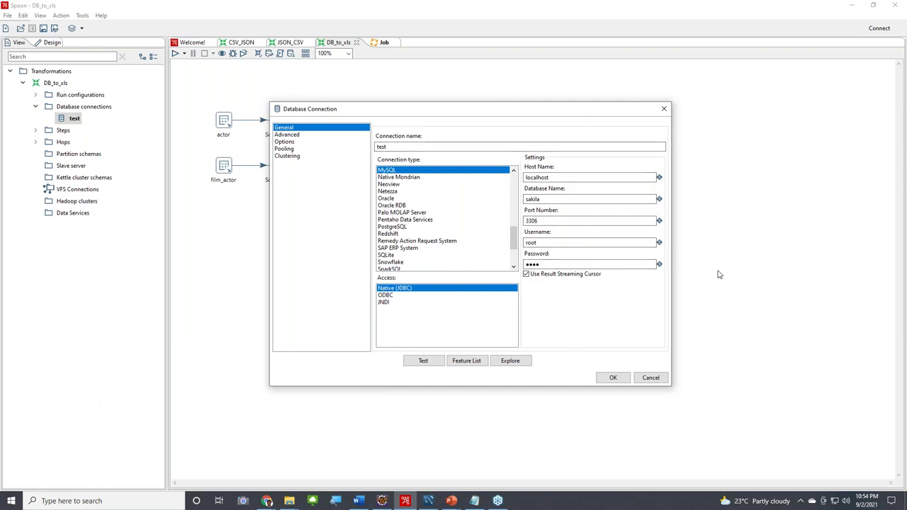
pyautogui.click(421, 362)
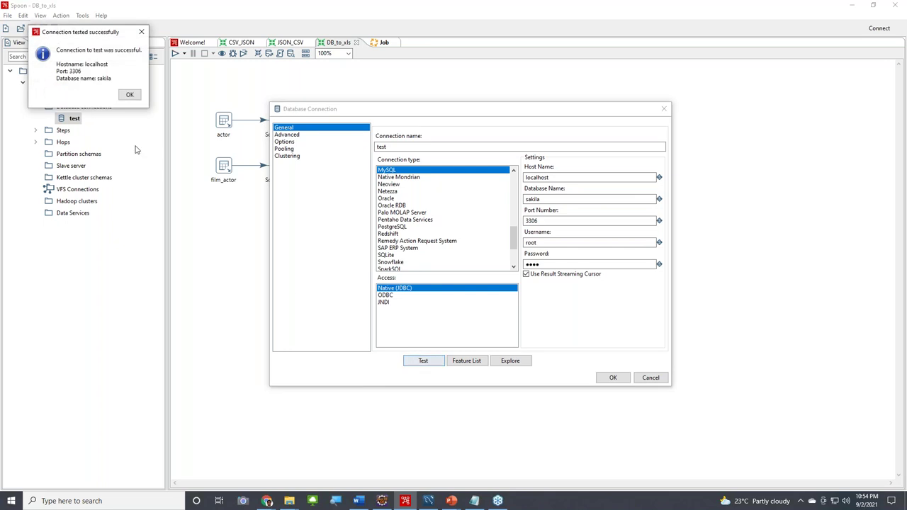
pyautogui.click(129, 95)
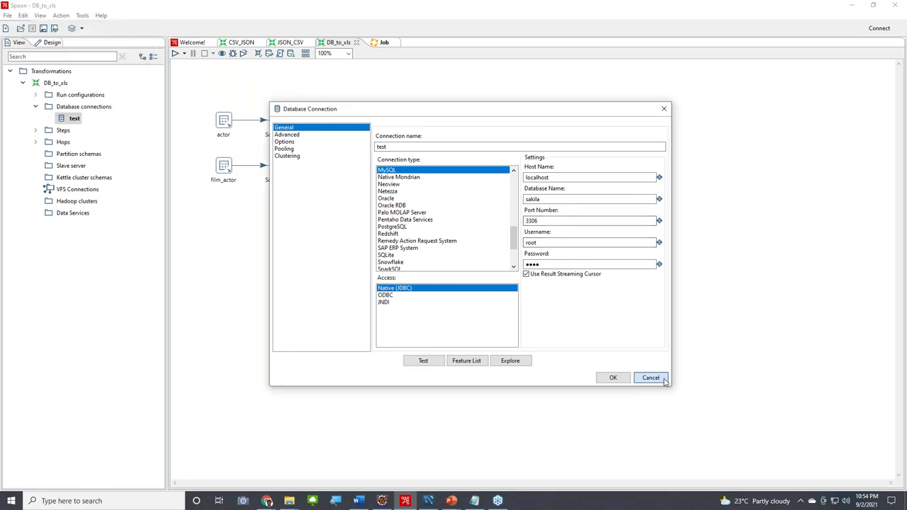
pyautogui.click(651, 378)
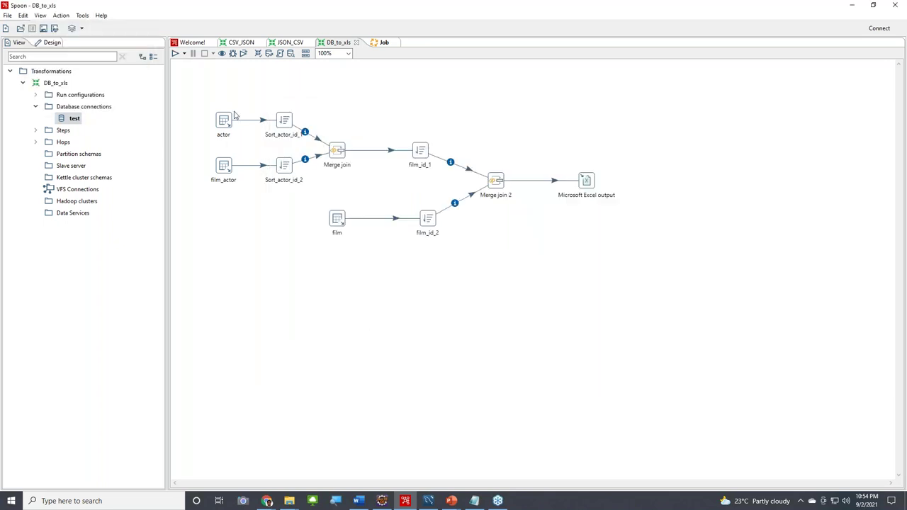
# Return to the design step palette, collapse the Output category, and browse the Input category for Table input
pyautogui.click(226, 122)
pyautogui.click(421, 119)
pyautogui.click(51, 42)
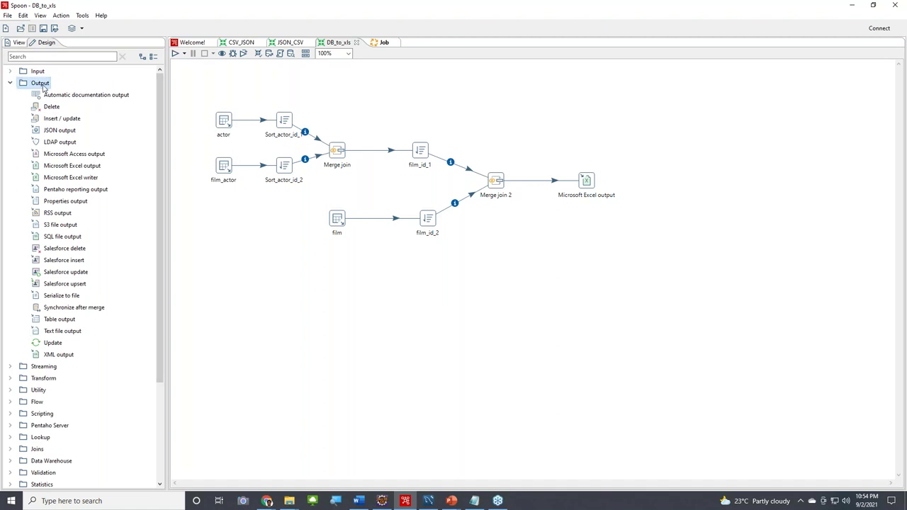
pyautogui.click(10, 85)
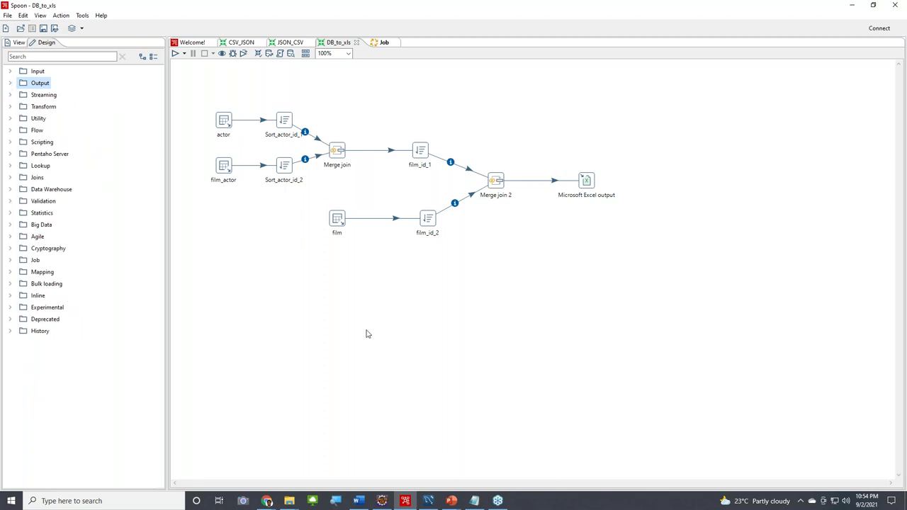
pyautogui.click(10, 70)
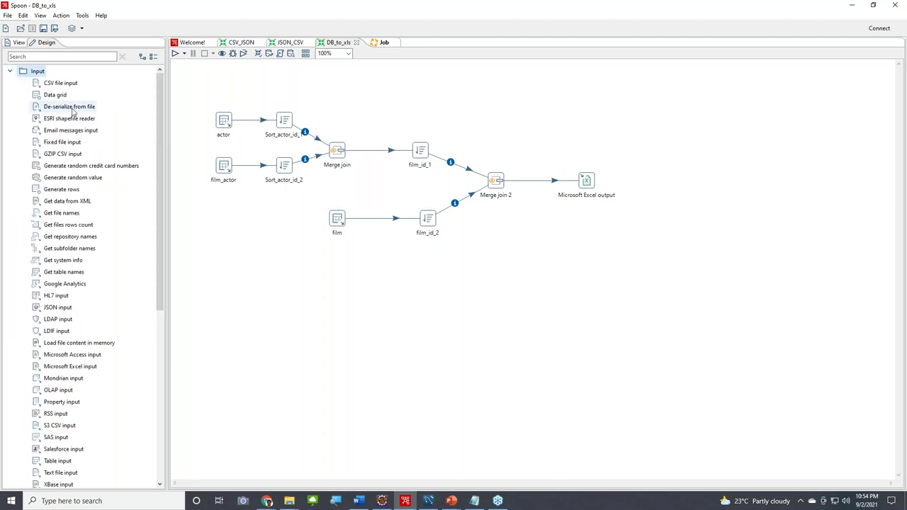
pyautogui.scroll(-1, 132, 263)
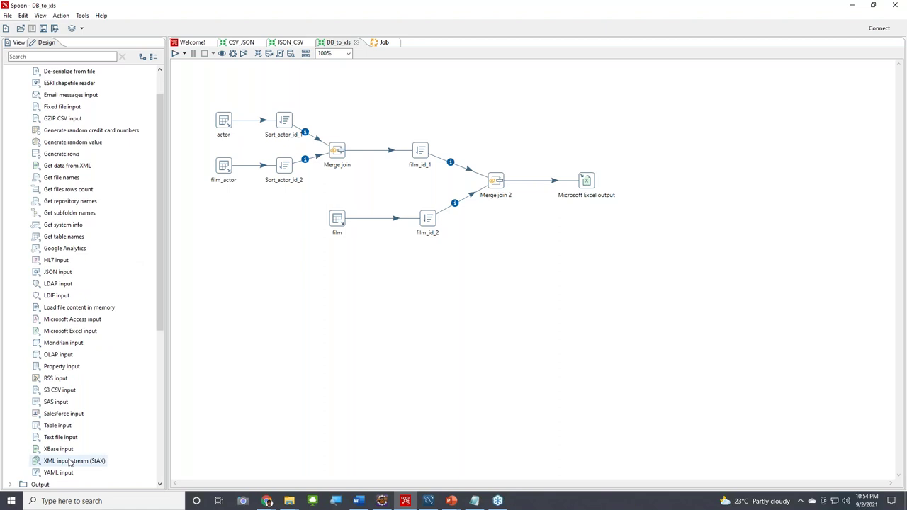
# Try adding a Table input step below the film step with a trial step name, and delete the step
pyautogui.moveTo(56, 425); pyautogui.dragTo(337, 358)
pyautogui.doubleClick(338, 358)
pyautogui.click(513, 88)
pyautogui.write('sasdf')
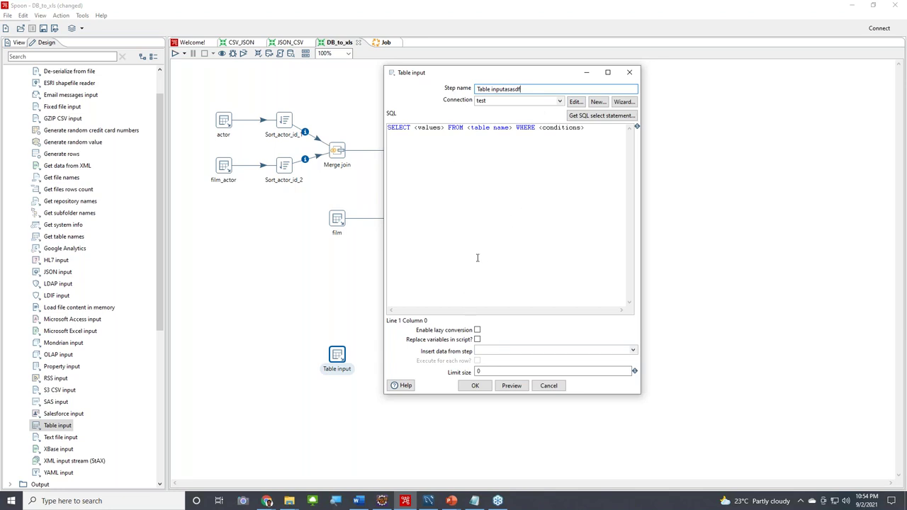
pyautogui.click(549, 386)
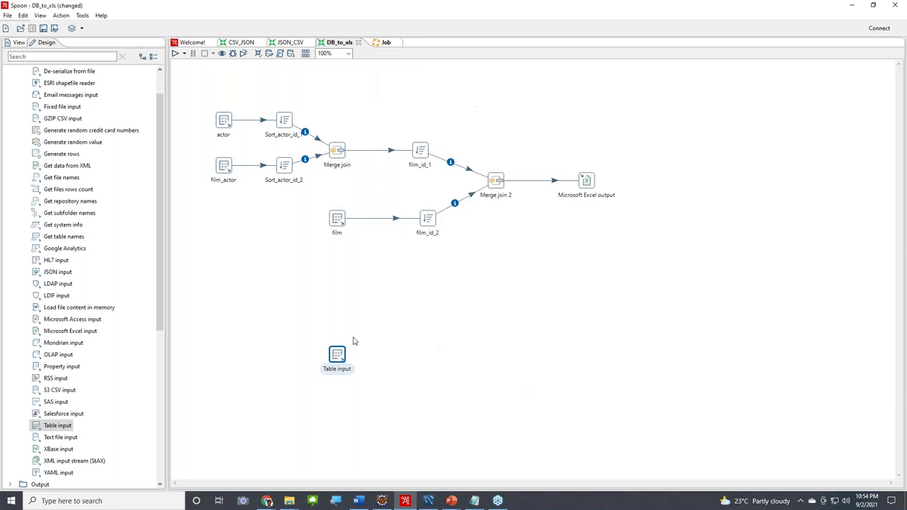
pyautogui.press('Delete')
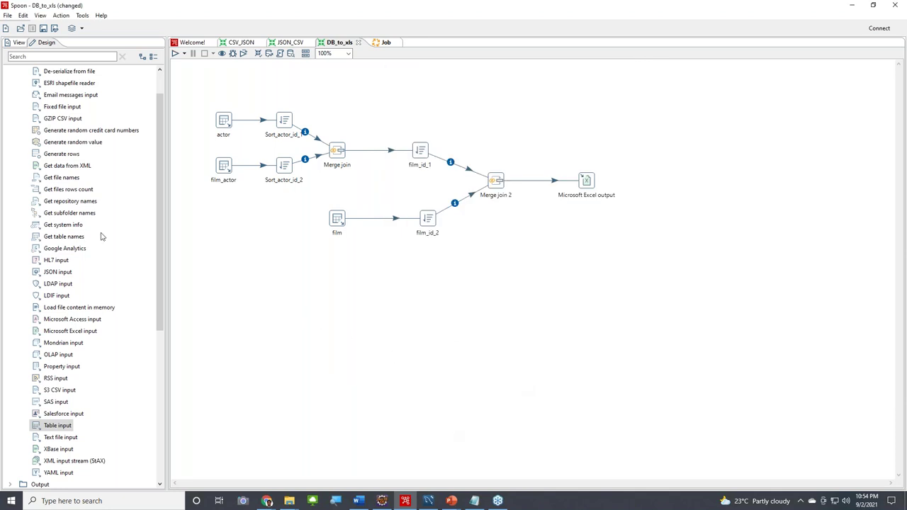
# Preview 15 rows of the actor table input, examine the columns, and close its settings
pyautogui.doubleClick(224, 121)
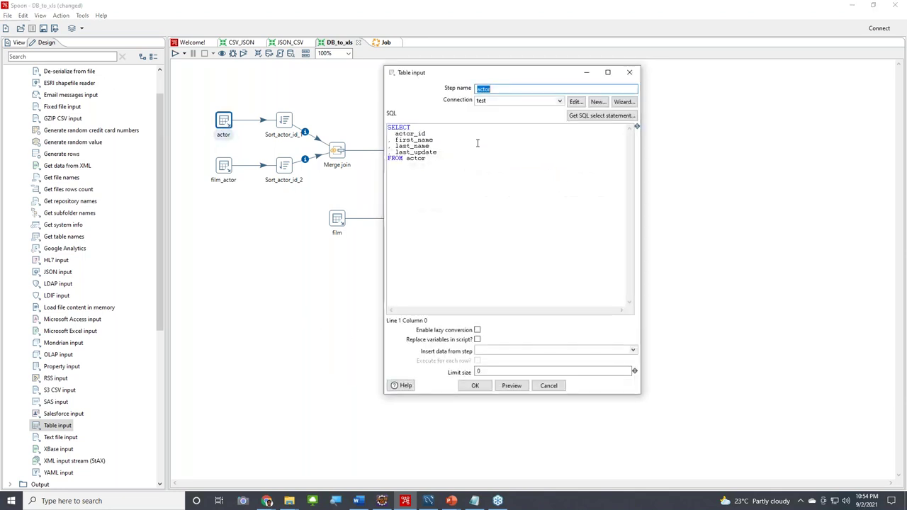
pyautogui.moveTo(483, 68); pyautogui.dragTo(359, 58)
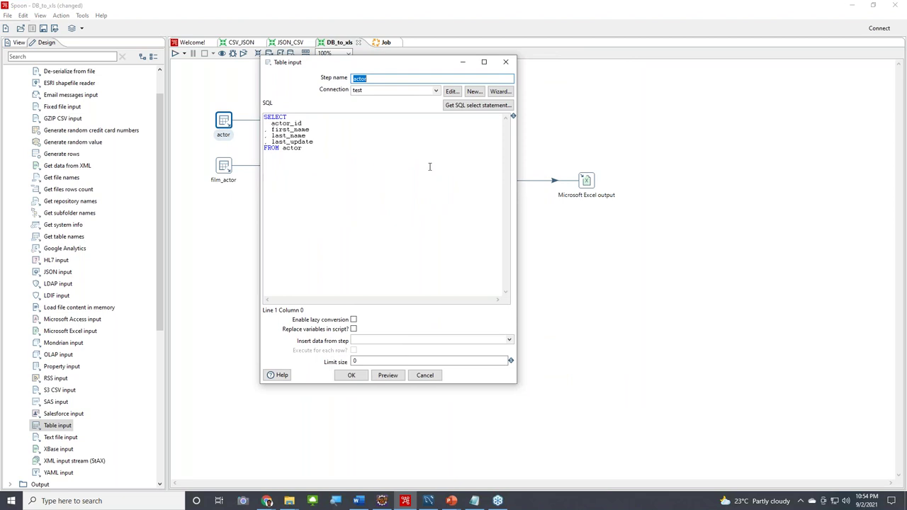
pyautogui.click(392, 376)
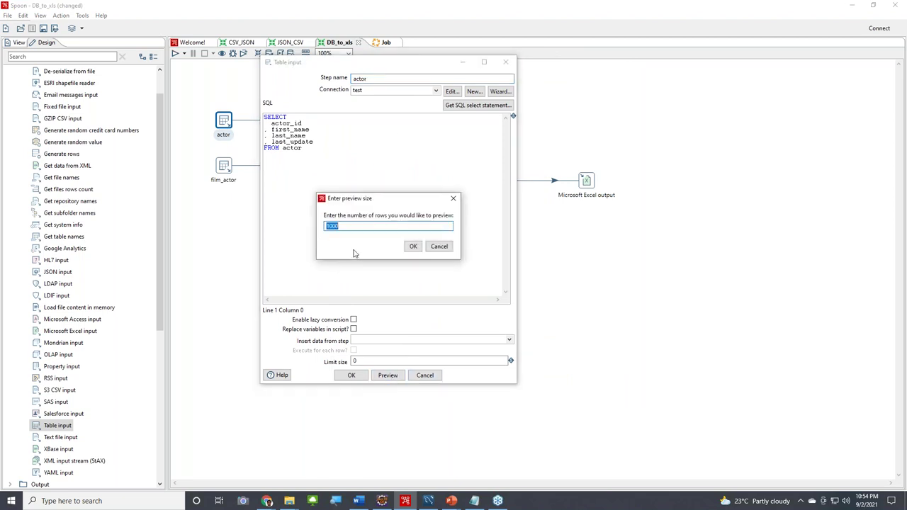
pyautogui.write('15')
pyautogui.click(413, 247)
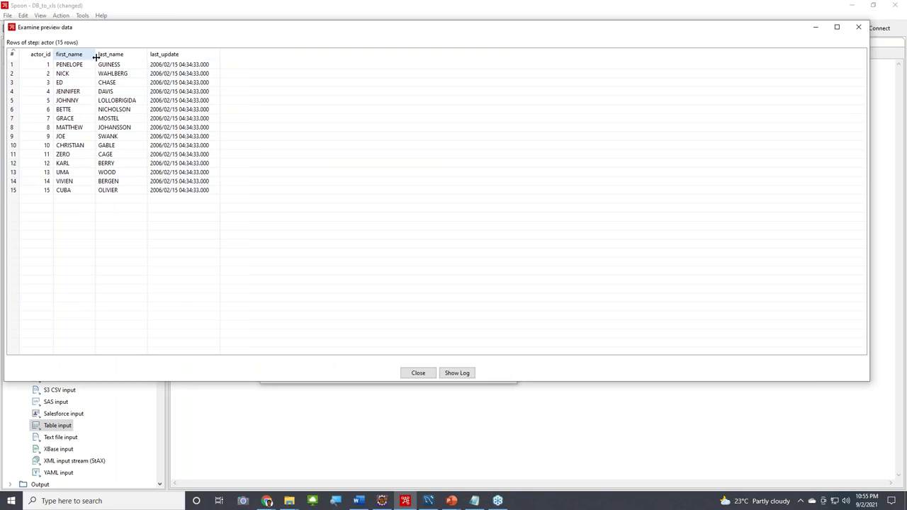
pyautogui.click(426, 374)
pyautogui.click(504, 61)
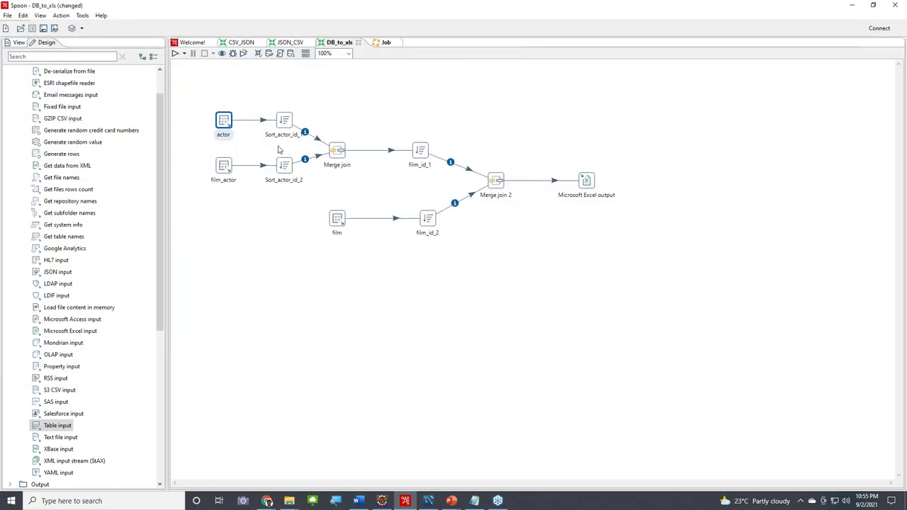
# Preview 15 rows of the film_actor table input, examine the columns, and close its settings
pyautogui.doubleClick(225, 168)
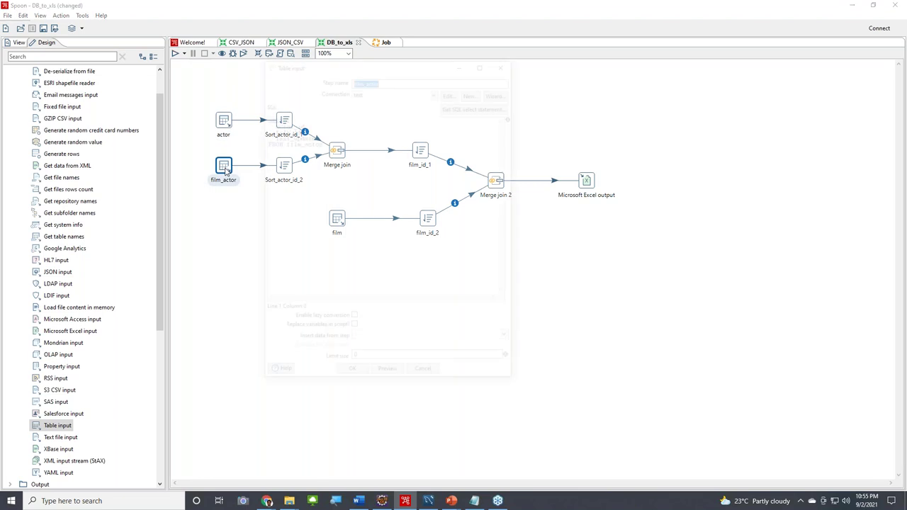
pyautogui.click(388, 375)
pyautogui.write('1')
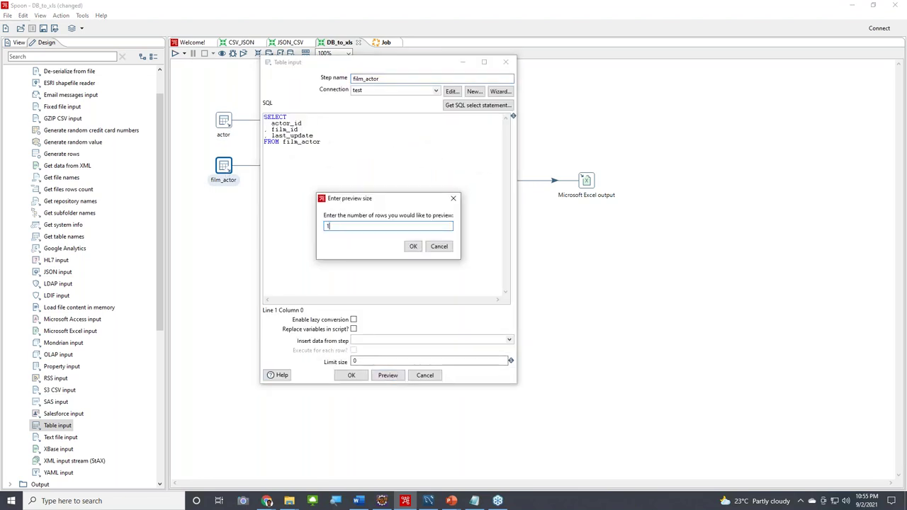
pyautogui.click(410, 247)
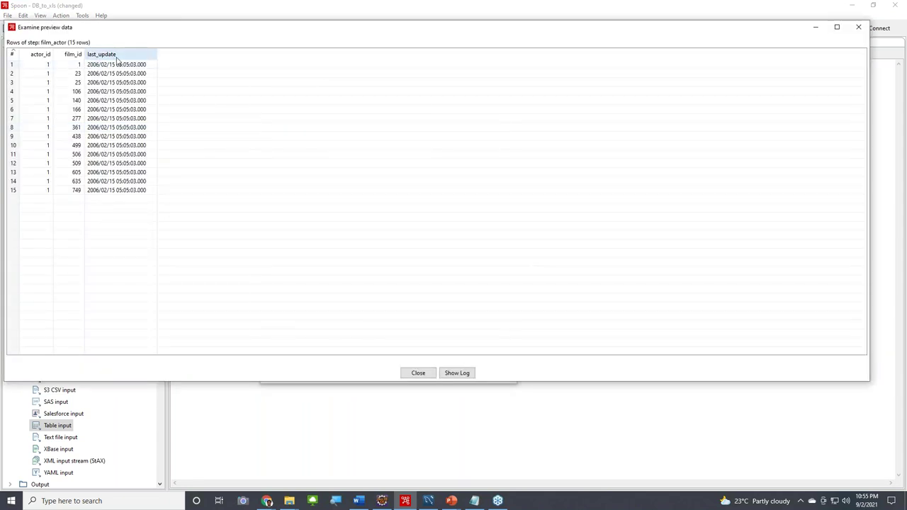
pyautogui.click(419, 372)
pyautogui.click(347, 375)
# Preview 15 rows of the film table input and examine the film columns
pyautogui.doubleClick(338, 220)
pyautogui.click(389, 376)
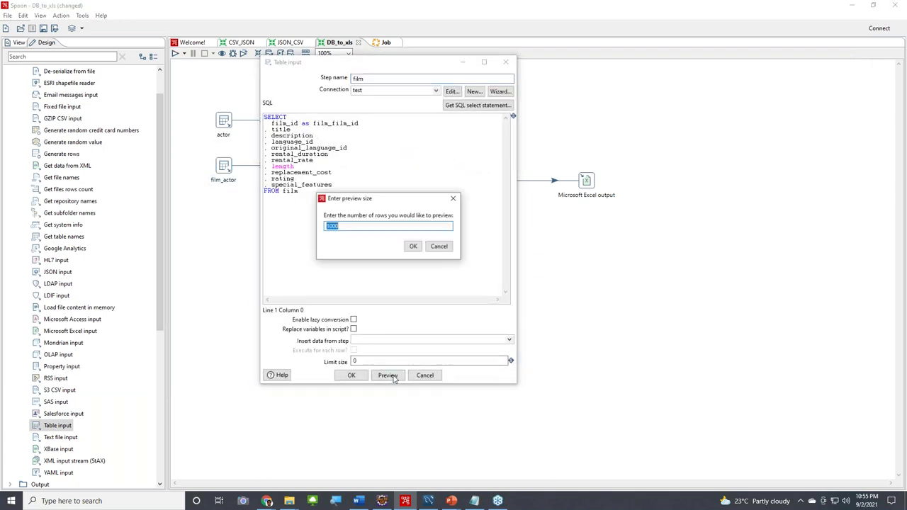
pyautogui.write('15')
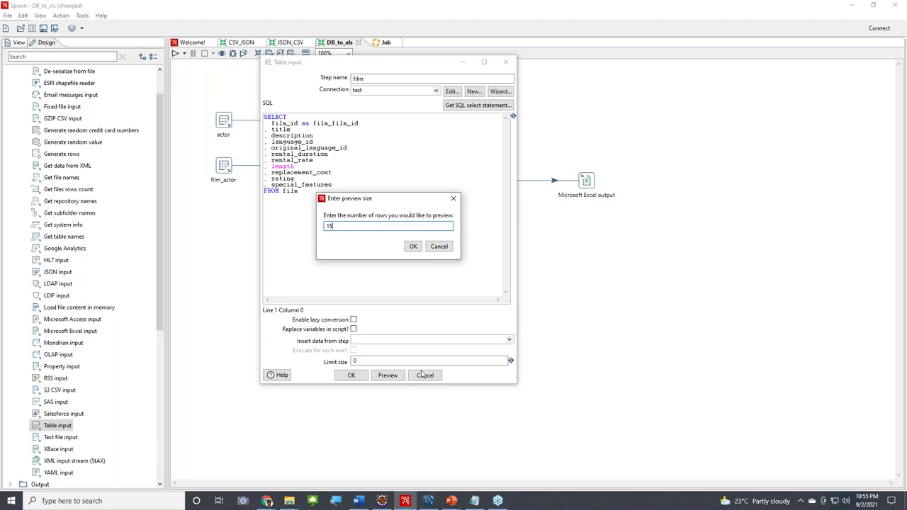
pyautogui.click(413, 246)
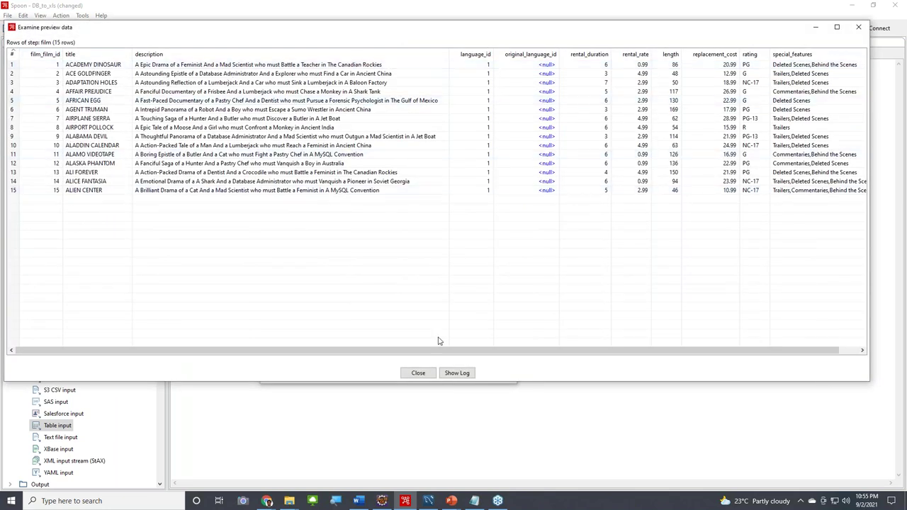
# Examine the remaining film columns in the preview and close the film table input's settings
pyautogui.moveTo(446, 351); pyautogui.dragTo(446, 355)
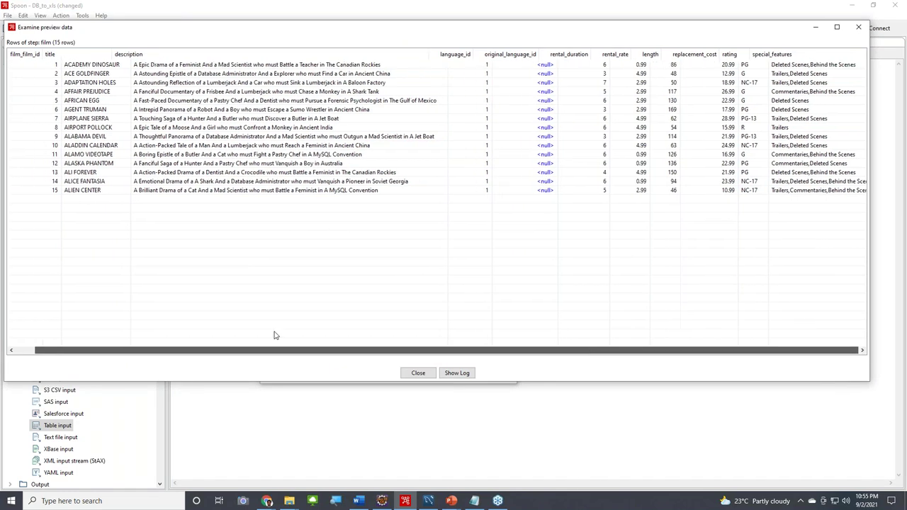
pyautogui.click(855, 27)
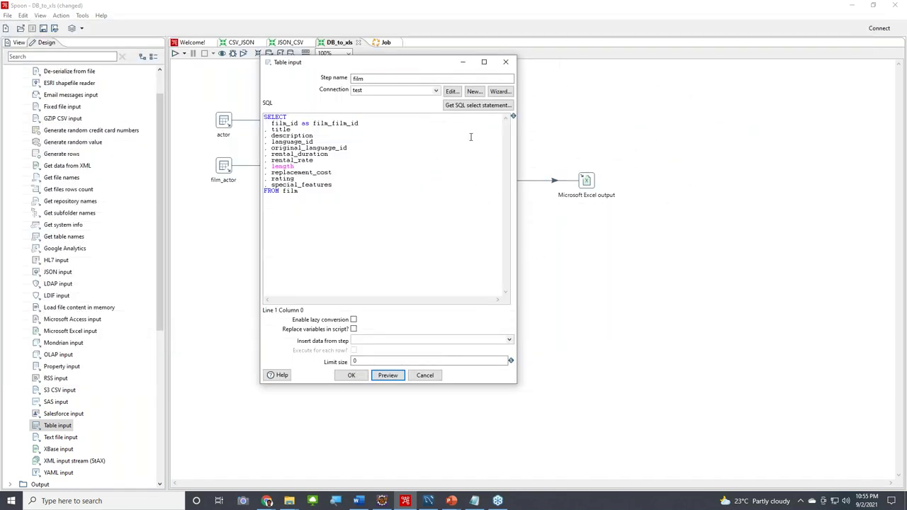
pyautogui.click(505, 64)
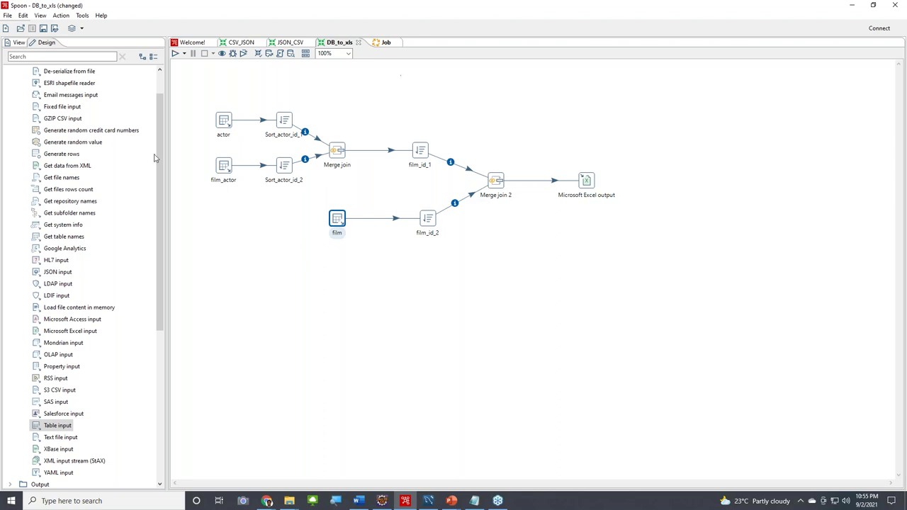
pyautogui.click(286, 271)
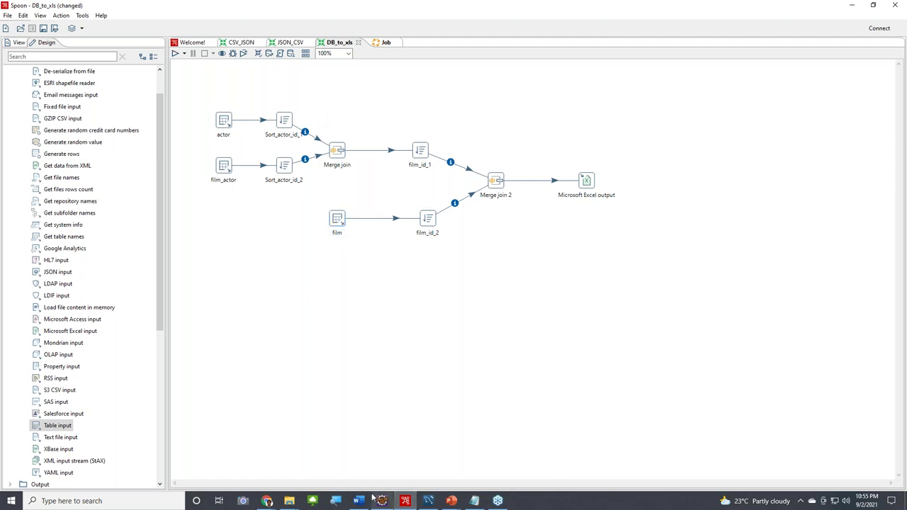
# Place the DB_to_xls transformation beside the output folder, run it with the Pentaho local configuration, and save the transformation when asked
pyautogui.press('super+Left')
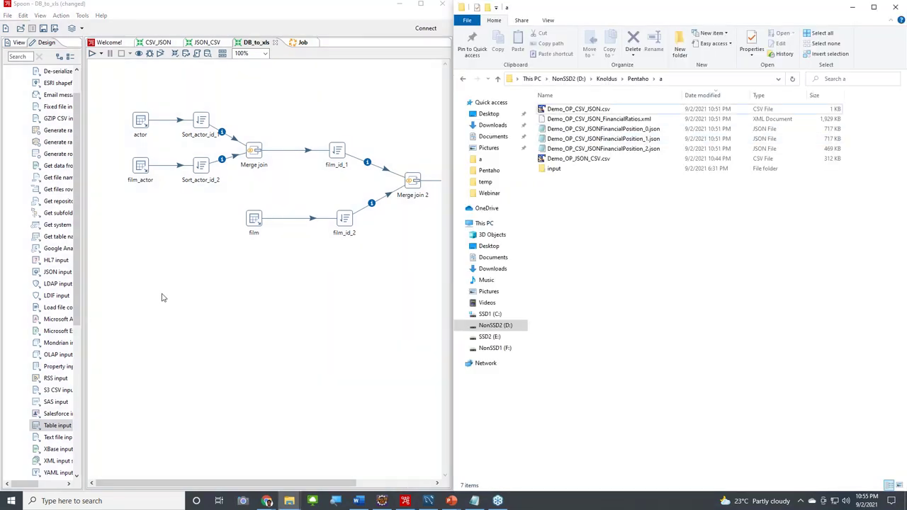
pyautogui.click(162, 298)
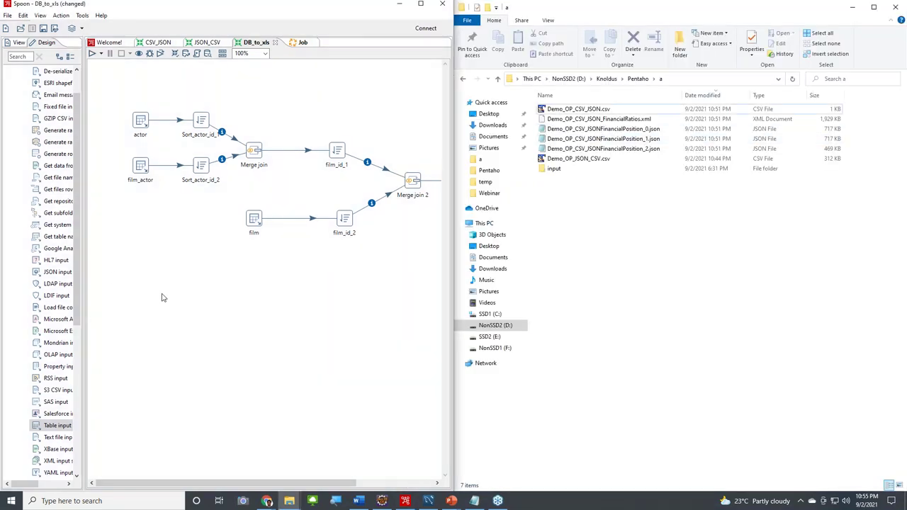
pyautogui.moveTo(187, 482); pyautogui.dragTo(217, 482)
pyautogui.click(92, 53)
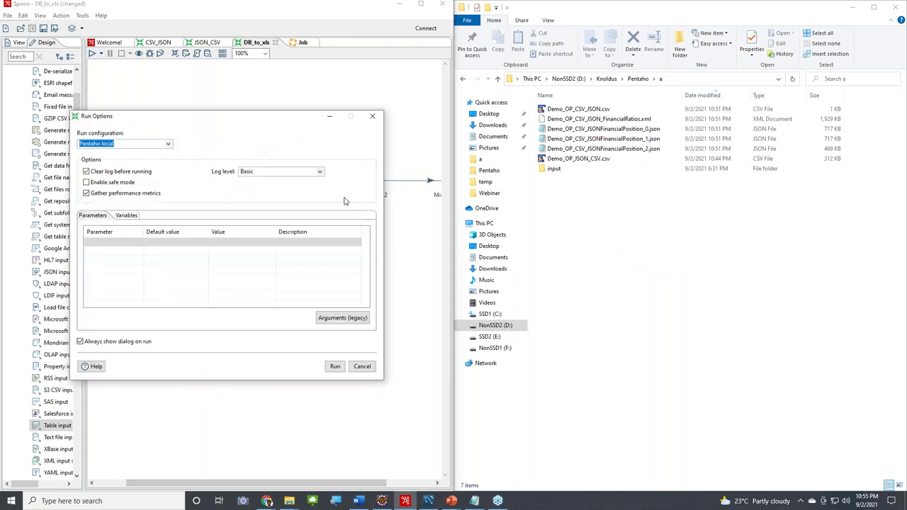
pyautogui.click(335, 367)
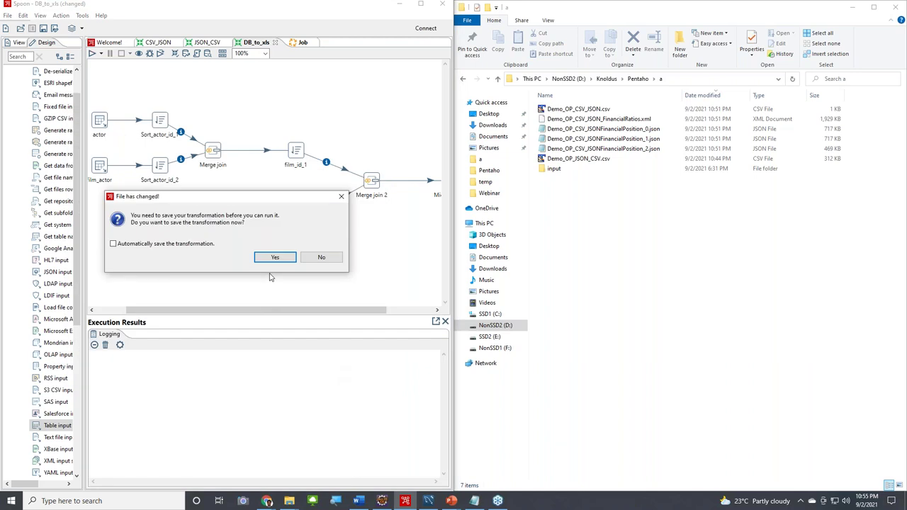
pyautogui.click(276, 258)
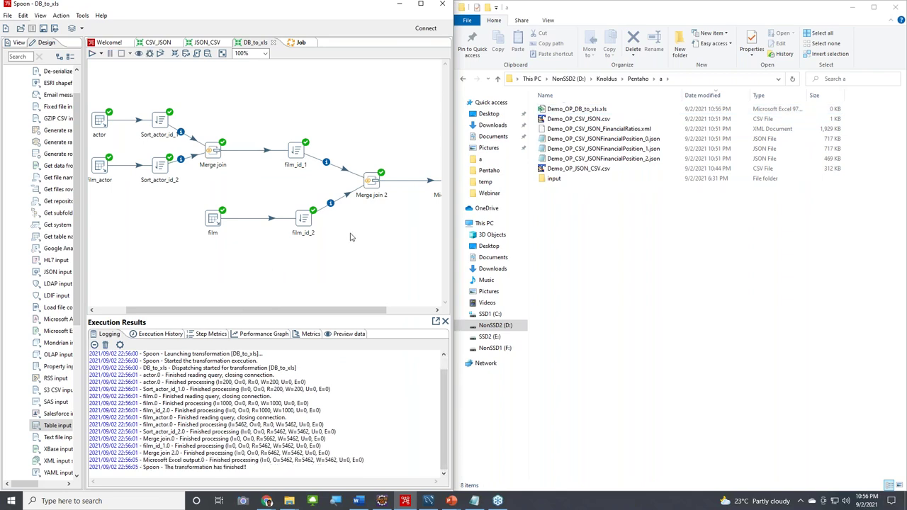
pyautogui.moveTo(260, 310); pyautogui.dragTo(307, 323)
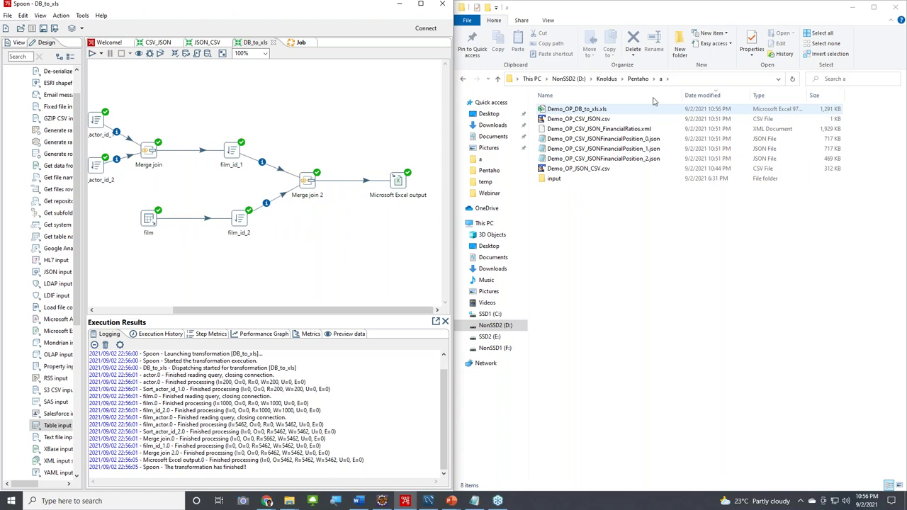
# Open the generated Demo_OP_DB_to_xls.xls workbook in Excel and dismiss the document recovery pane
pyautogui.click(606, 111)
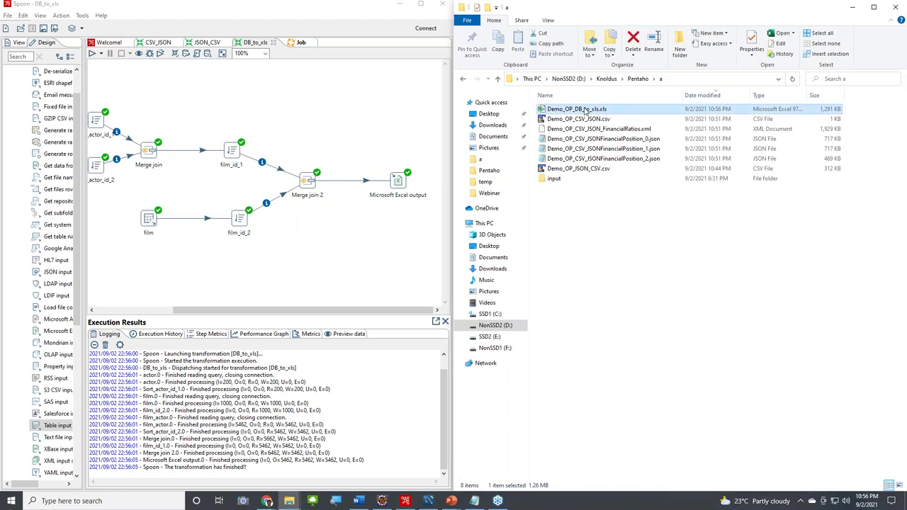
pyautogui.doubleClick(585, 111)
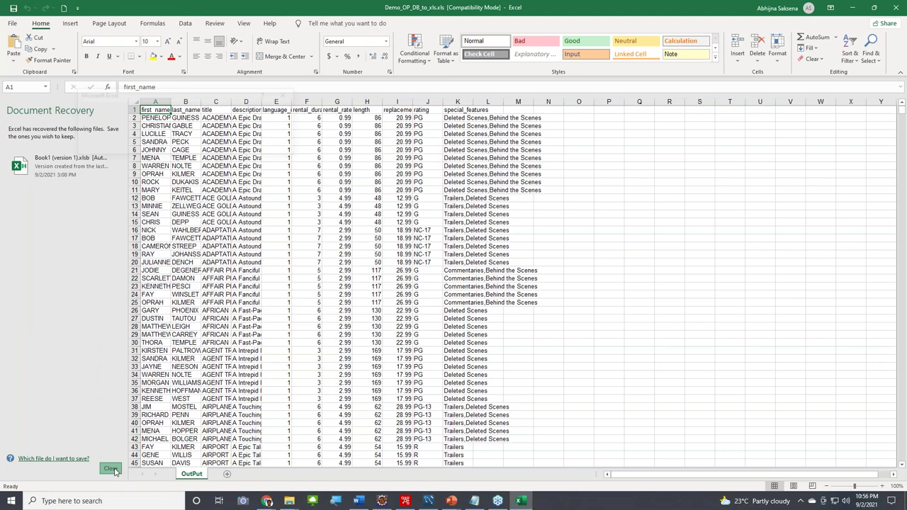
pyautogui.click(241, 148)
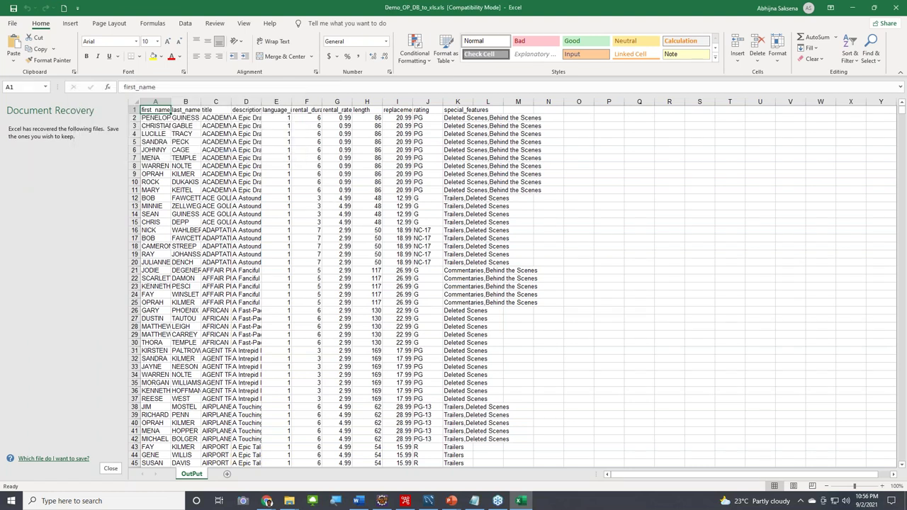
pyautogui.click(110, 469)
# Autofit all column widths, look through the joined actor and film rows, and close the workbook without saving
pyautogui.hotkey('ctrl', 'a')
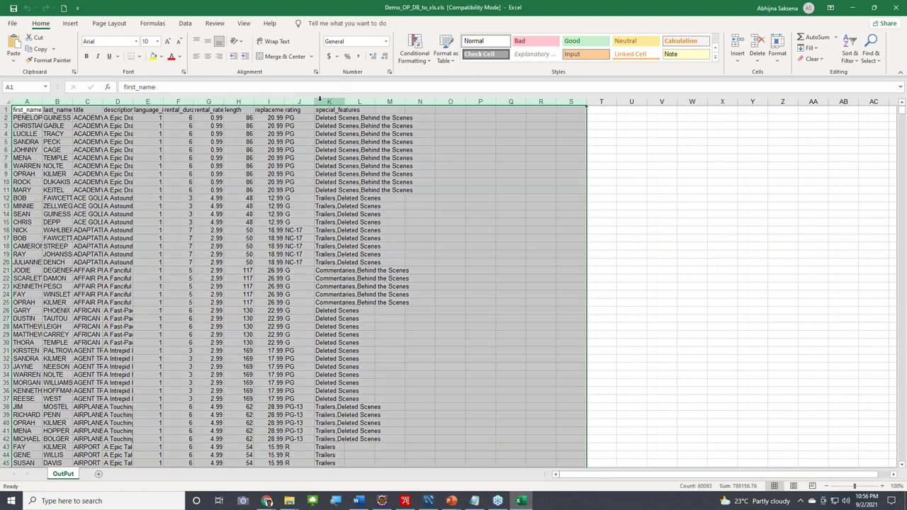
pyautogui.hotkey('alt', 'h')
pyautogui.press('o')
pyautogui.press('i')
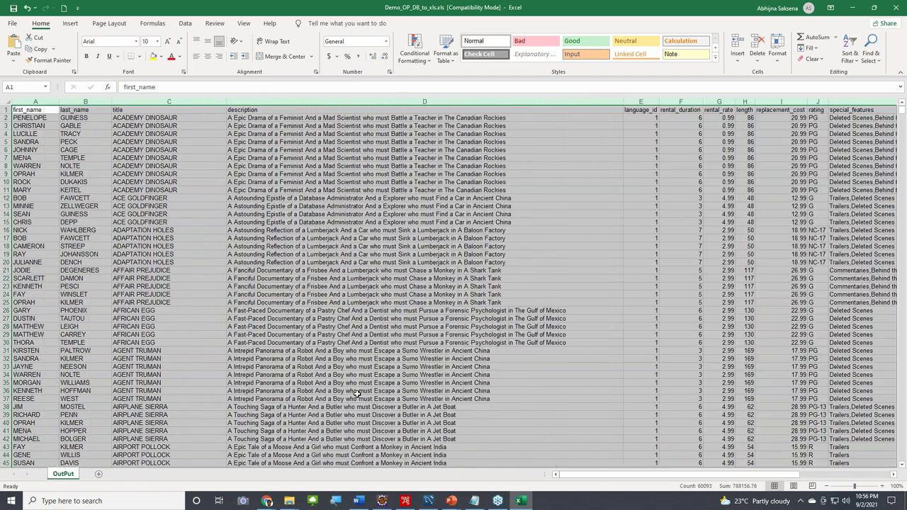
pyautogui.scroll(-1, 358, 393)
pyautogui.scroll(-2, 358, 393)
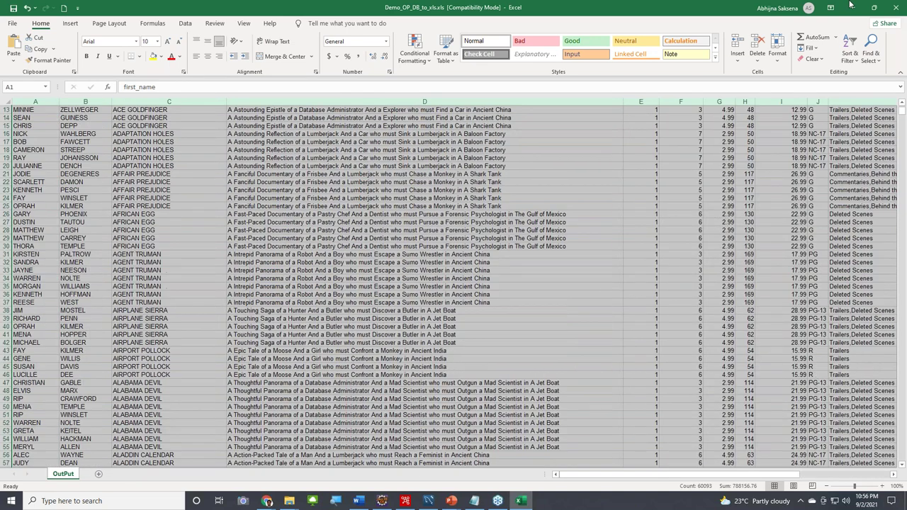
pyautogui.hotkey('alt', 'F4')
pyautogui.click(449, 260)
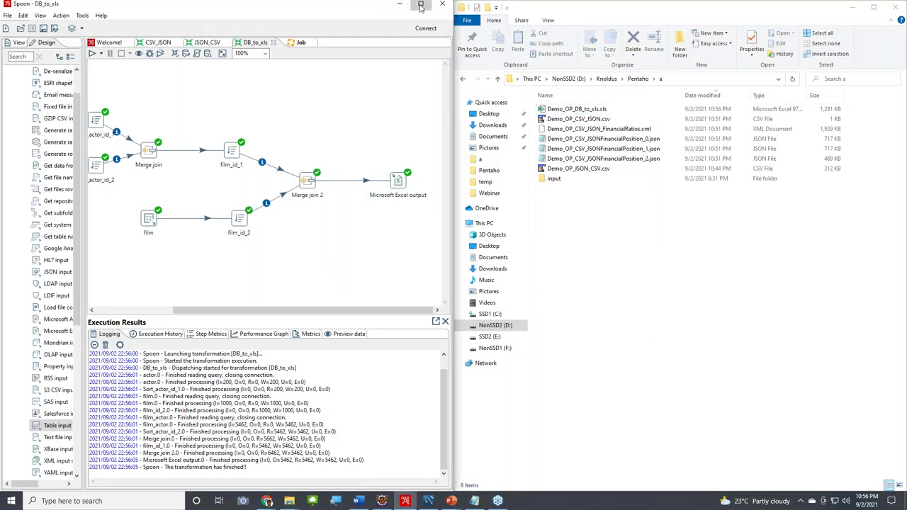
# Maximize Spoon, review the Microsoft Excel output step's filename and output fields, and close its settings
pyautogui.click(420, 6)
pyautogui.doubleClick(421, 182)
pyautogui.press('Escape')
pyautogui.doubleClick(589, 183)
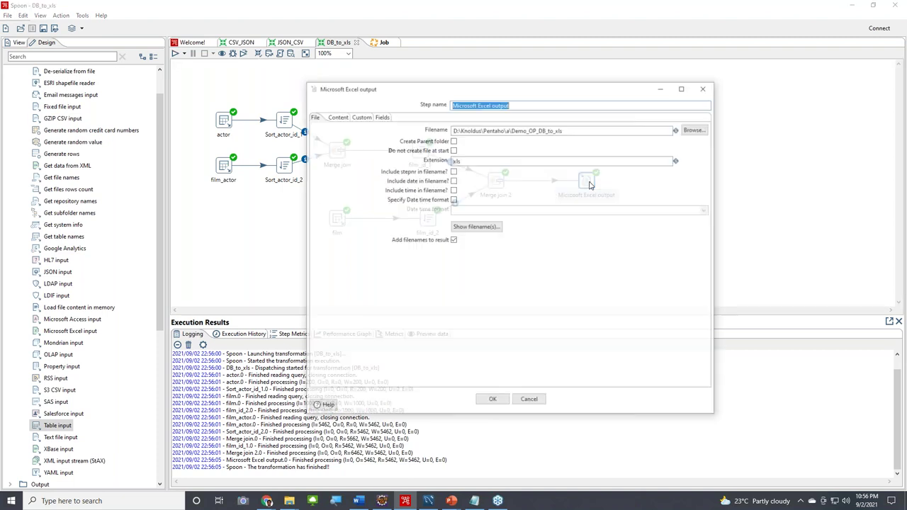
pyautogui.moveTo(564, 130); pyautogui.dragTo(409, 124)
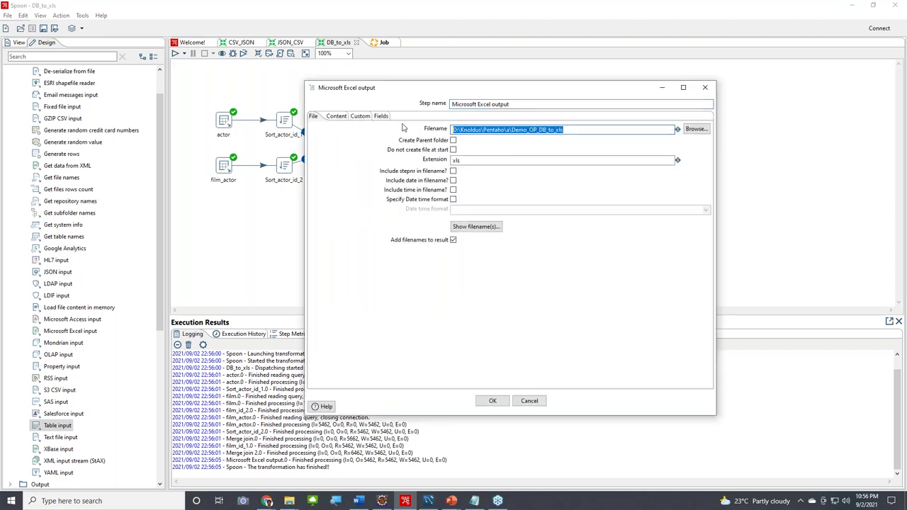
pyautogui.click(377, 117)
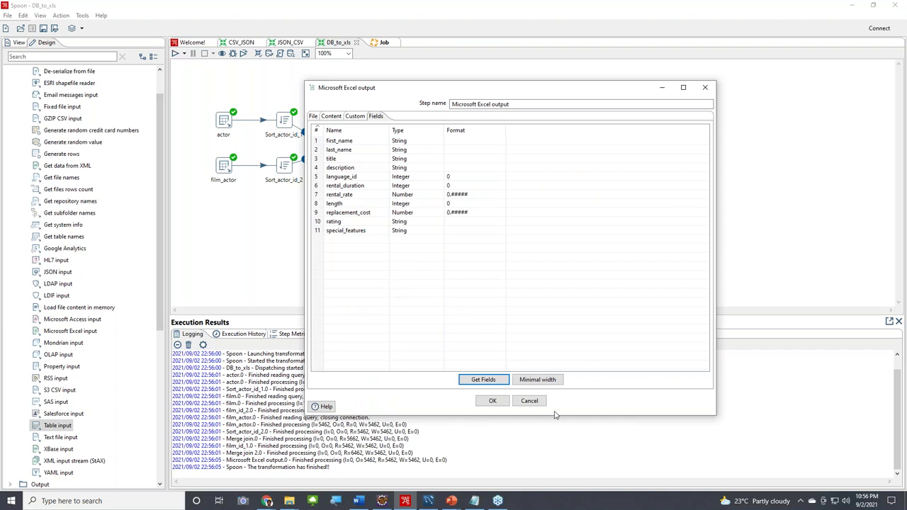
pyautogui.click(491, 402)
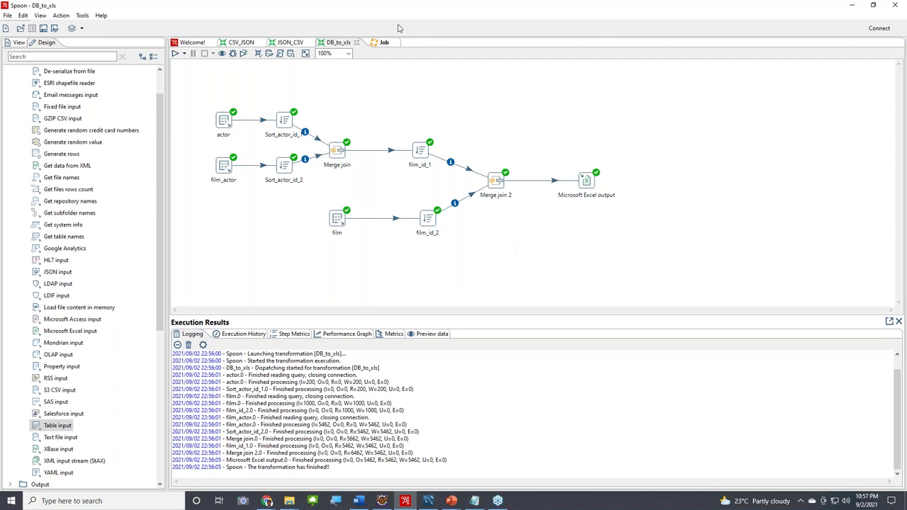
# Open the Job and examine its Start entry, three parallel transformations, and Success and Dummy endpoints
pyautogui.click(384, 42)
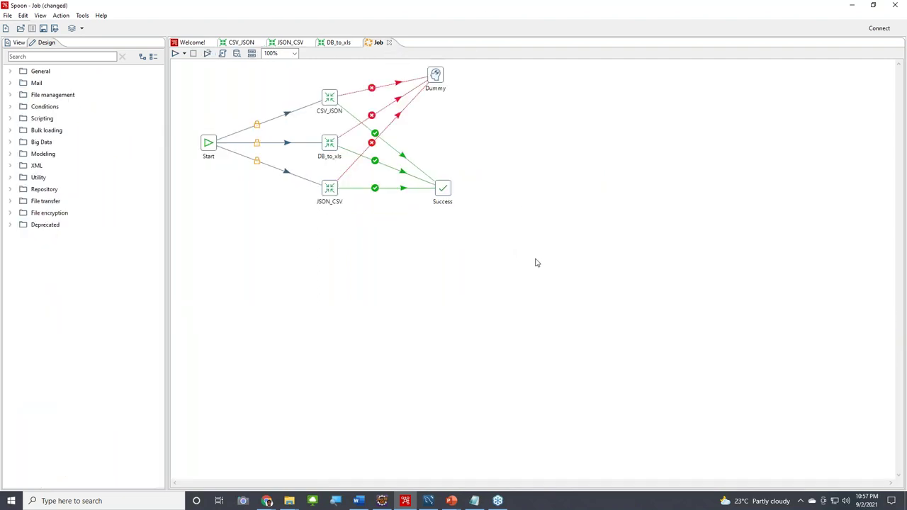
pyautogui.moveTo(190, 68); pyautogui.dragTo(576, 248)
pyautogui.click(676, 241)
pyautogui.moveTo(203, 111); pyautogui.dragTo(279, 239)
pyautogui.moveTo(312, 72); pyautogui.dragTo(355, 266)
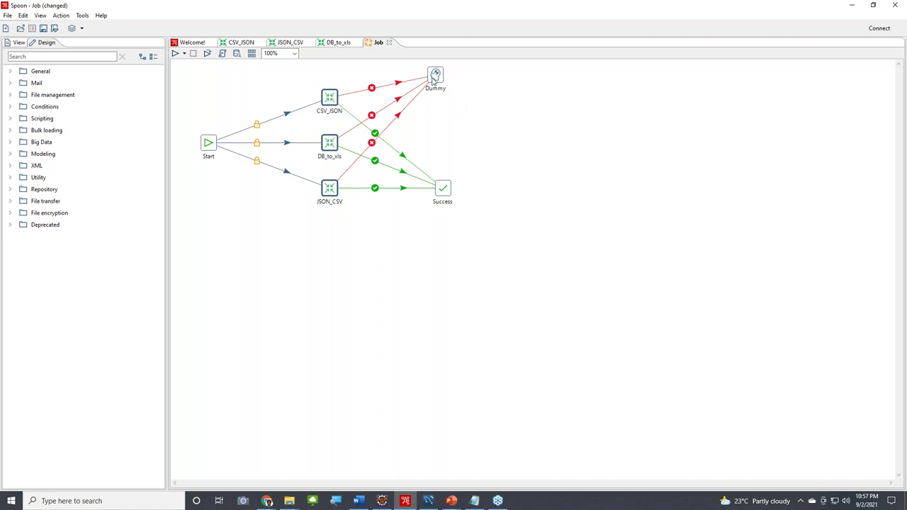
pyautogui.moveTo(424, 145); pyautogui.dragTo(478, 249)
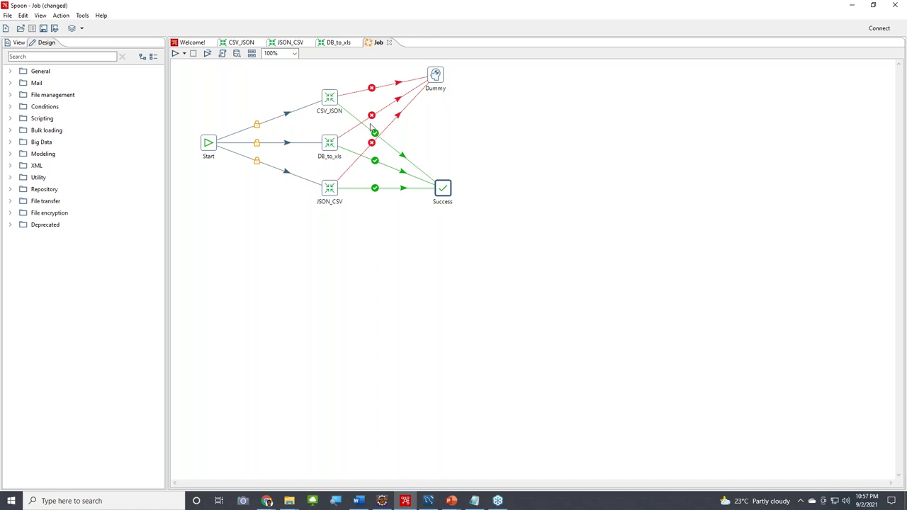
pyautogui.moveTo(436, 77)
# Switch to the presentation and advance to the slide on the job running all transformations in parallel
pyautogui.click(853, 7)
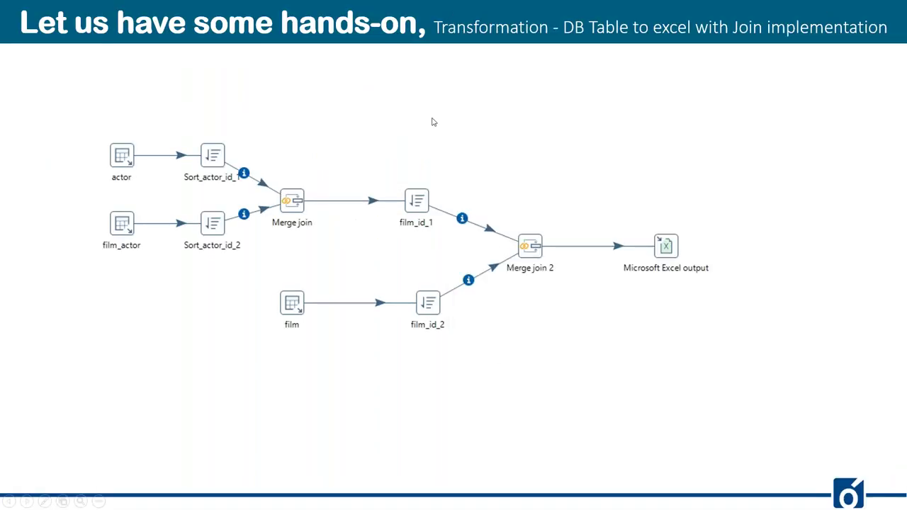
pyautogui.press('Right')
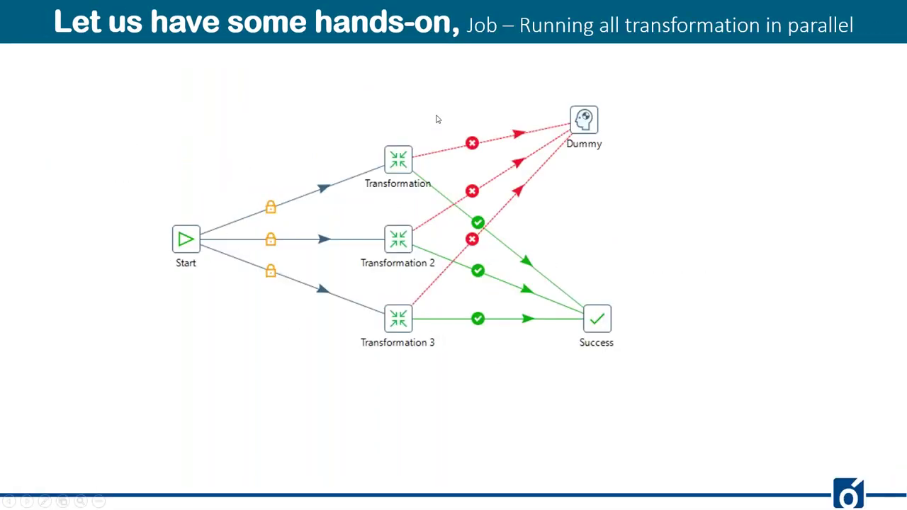
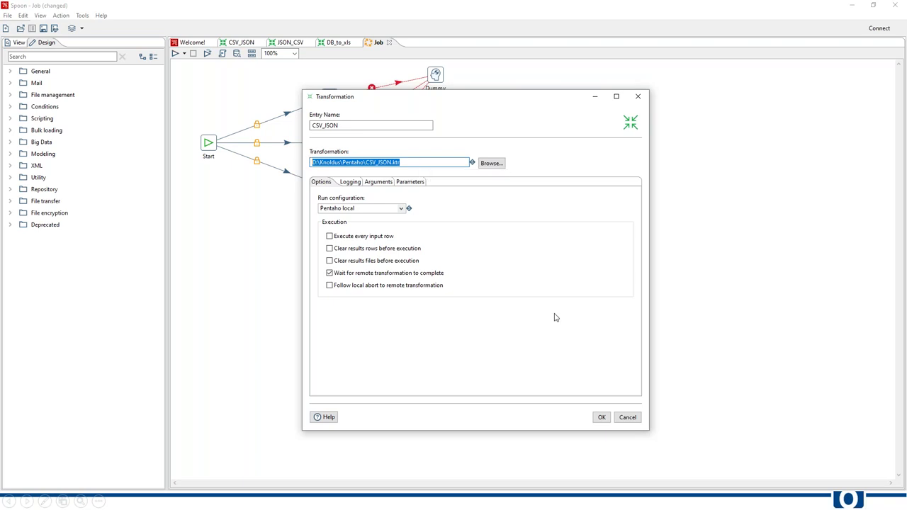
# Review the settings of the job's CSV_JSON, DB_to_xls and JSON_CSV transformation entries and close them
pyautogui.click(602, 417)
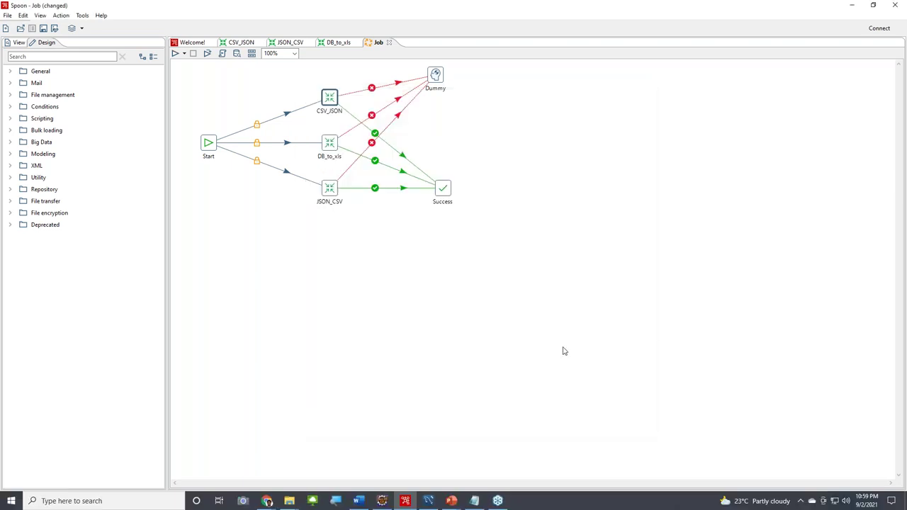
pyautogui.doubleClick(330, 141)
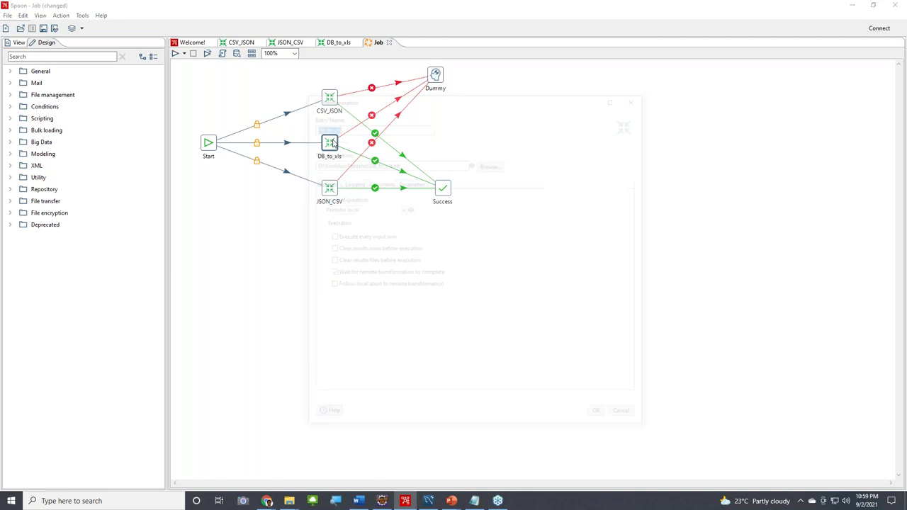
pyautogui.press('Escape')
pyautogui.doubleClick(330, 190)
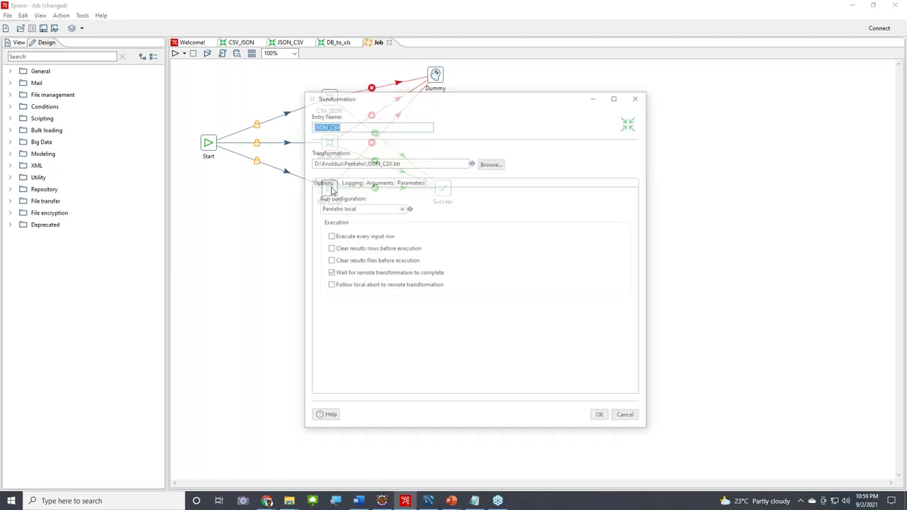
pyautogui.press('Escape')
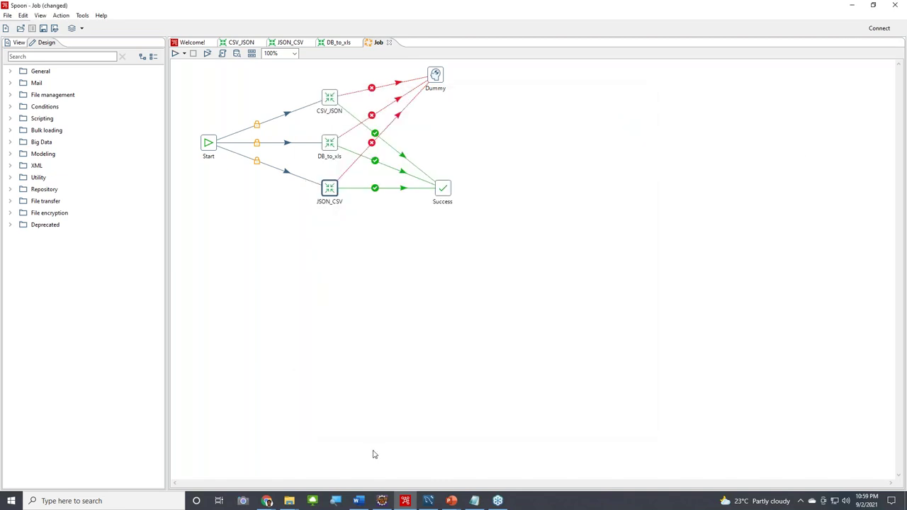
pyautogui.click(445, 358)
# Place the job beside the output folder and delete all generated Demo_OP files, keeping the input folder
pyautogui.press('super+Left')
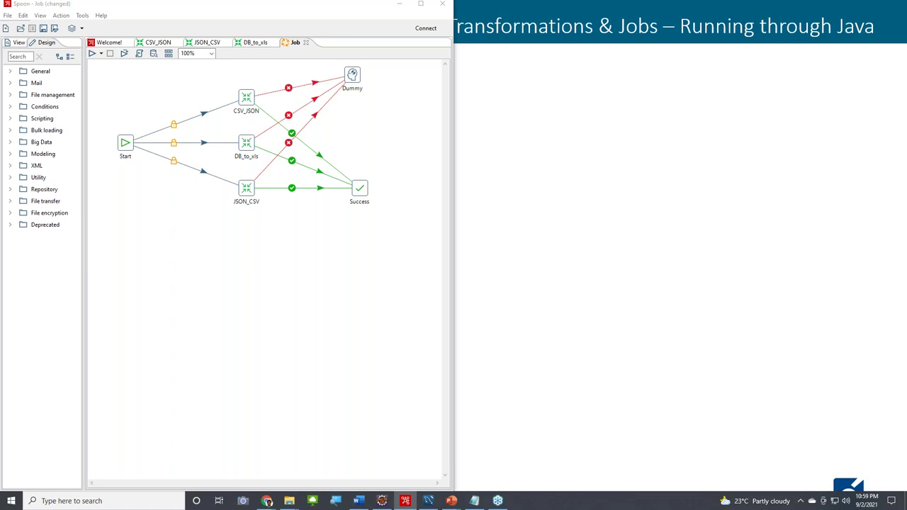
pyautogui.click(289, 501)
pyautogui.click(571, 171)
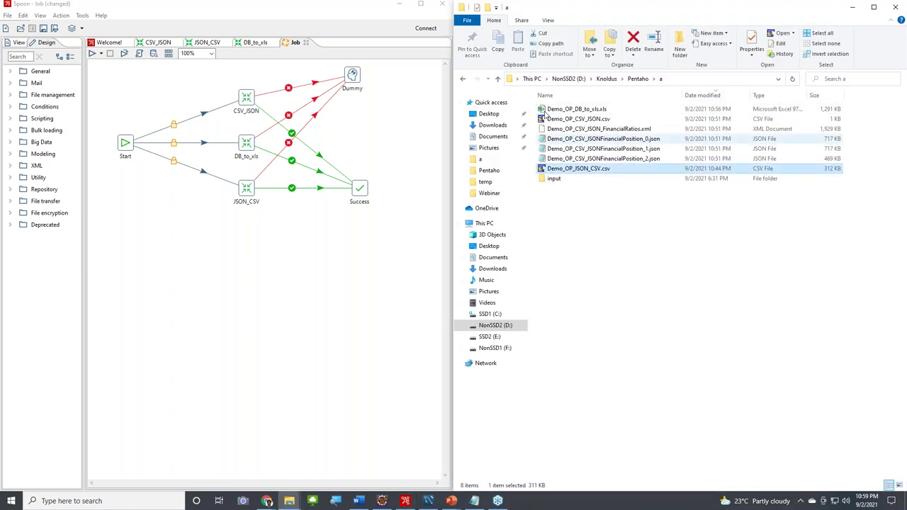
pyautogui.keyDown('shift'); pyautogui.click(595, 110); pyautogui.keyUp('shift')
pyautogui.press('Delete')
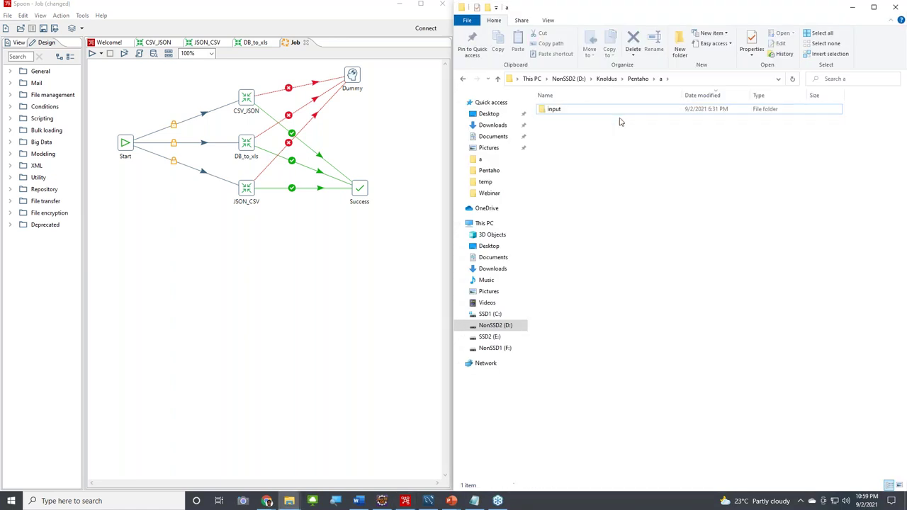
pyautogui.click(167, 295)
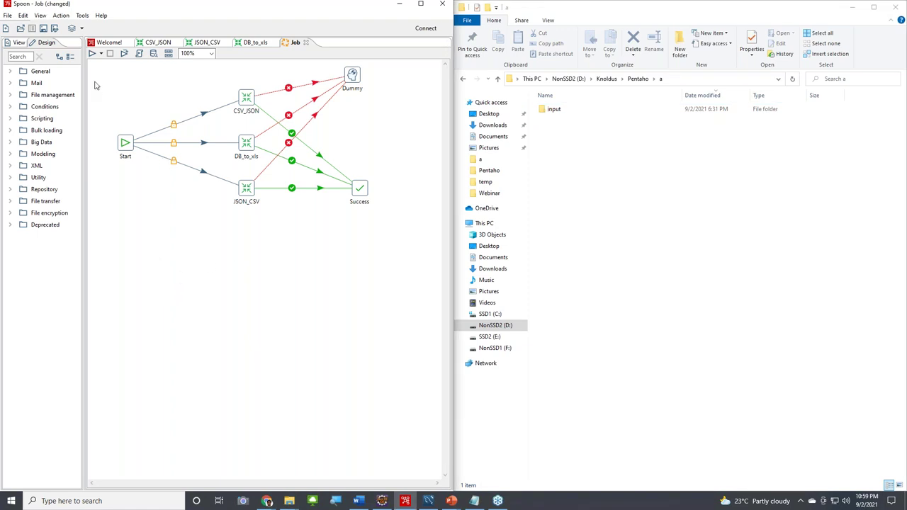
# Save and run the Job, and select all generated Demo_OP files in the output folder, leaving out the input folder
pyautogui.click(92, 55)
pyautogui.click(342, 367)
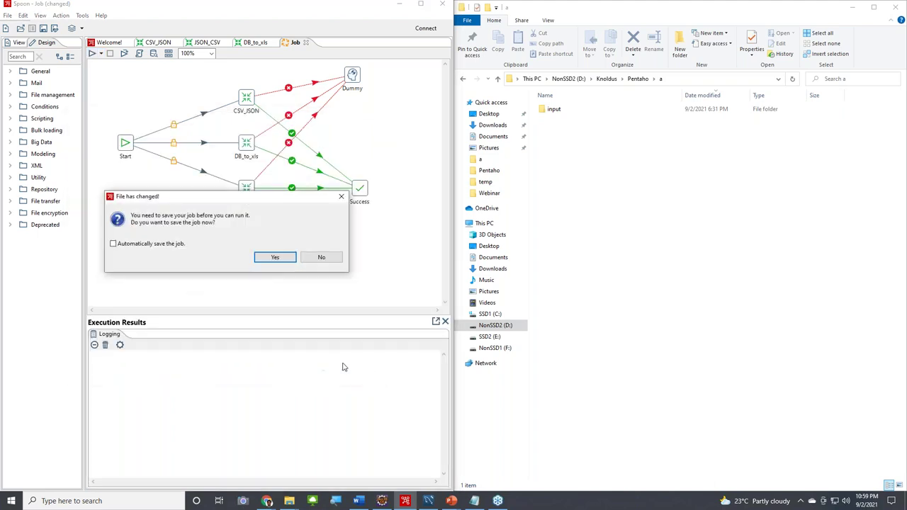
pyautogui.click(272, 257)
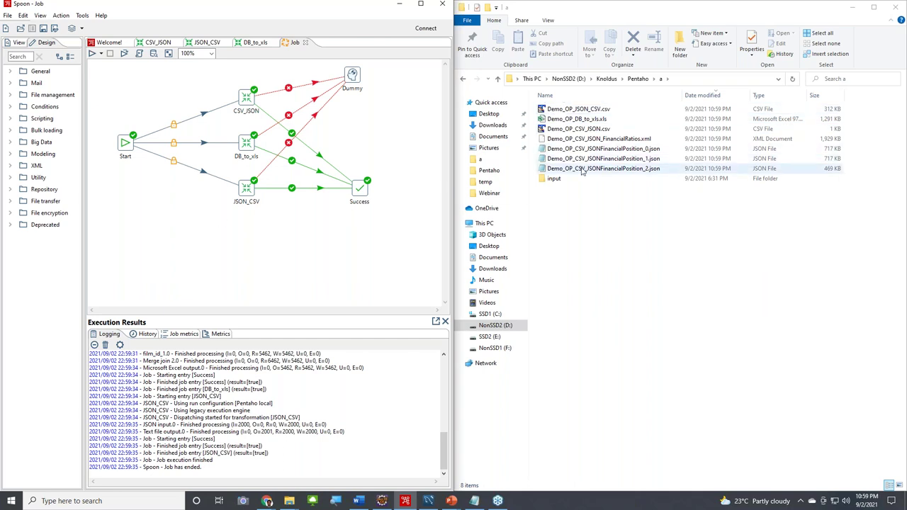
pyautogui.click(583, 172)
pyautogui.keyDown('shift'); pyautogui.click(578, 108); pyautogui.keyUp('shift')
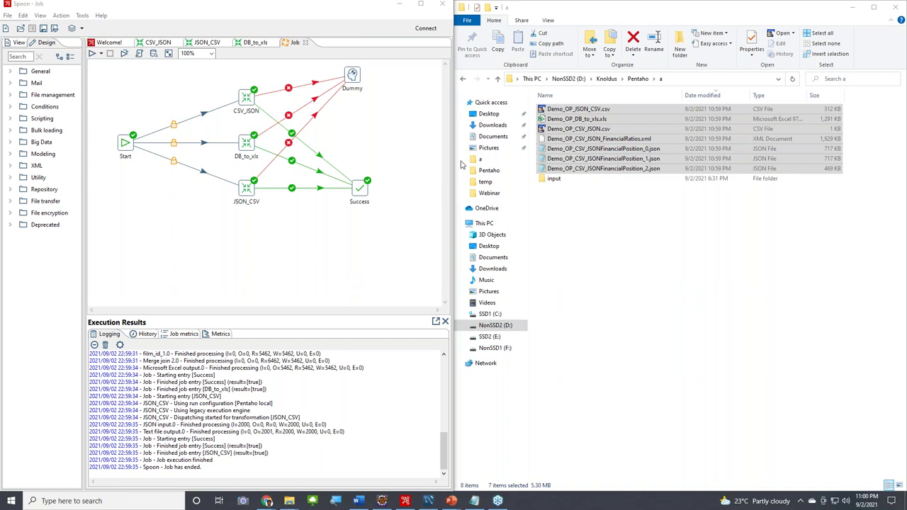
# Maximize Spoon, switch to the DB_to_xls transformation, and review the SQL queries of the actor and film_actor table inputs
pyautogui.click(421, 4)
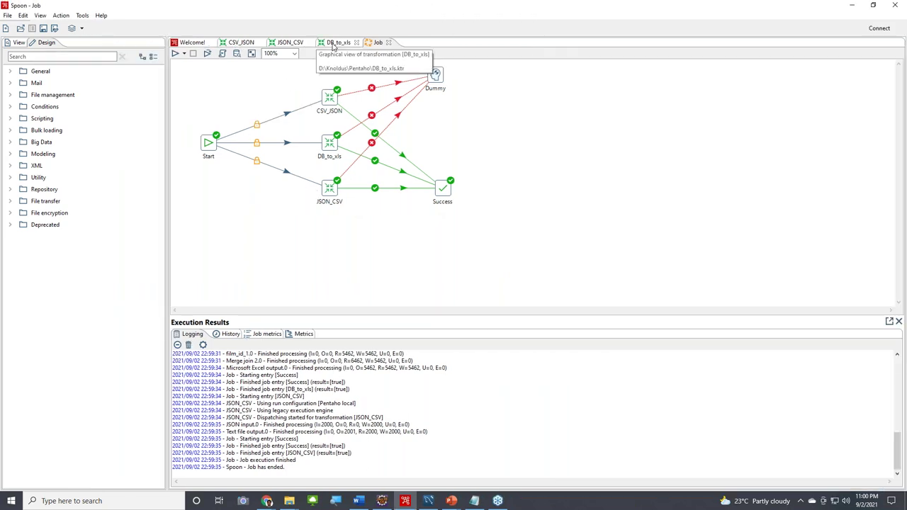
pyautogui.click(334, 42)
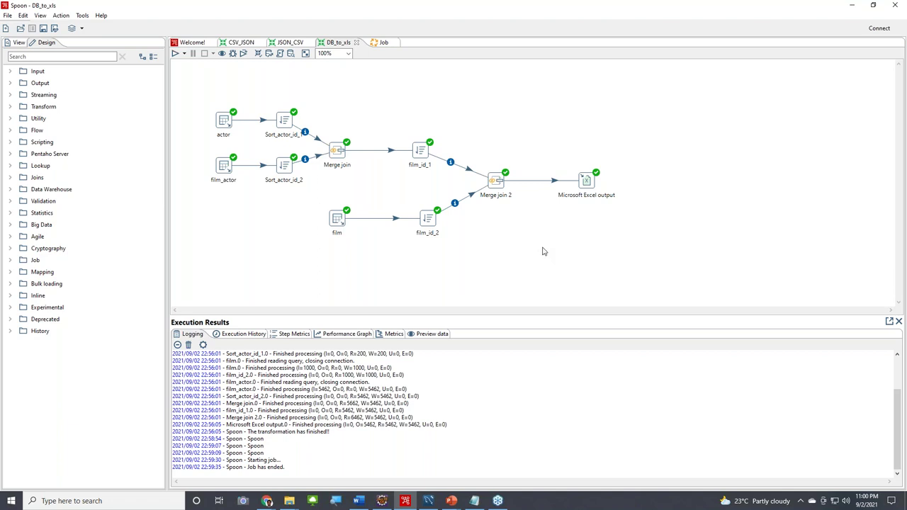
pyautogui.doubleClick(226, 120)
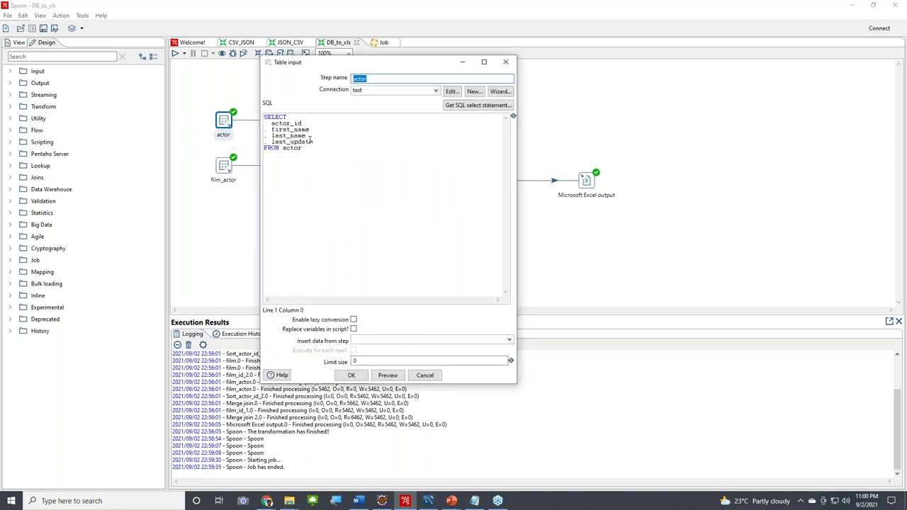
pyautogui.click(506, 62)
pyautogui.click(227, 166)
pyautogui.doubleClick(227, 166)
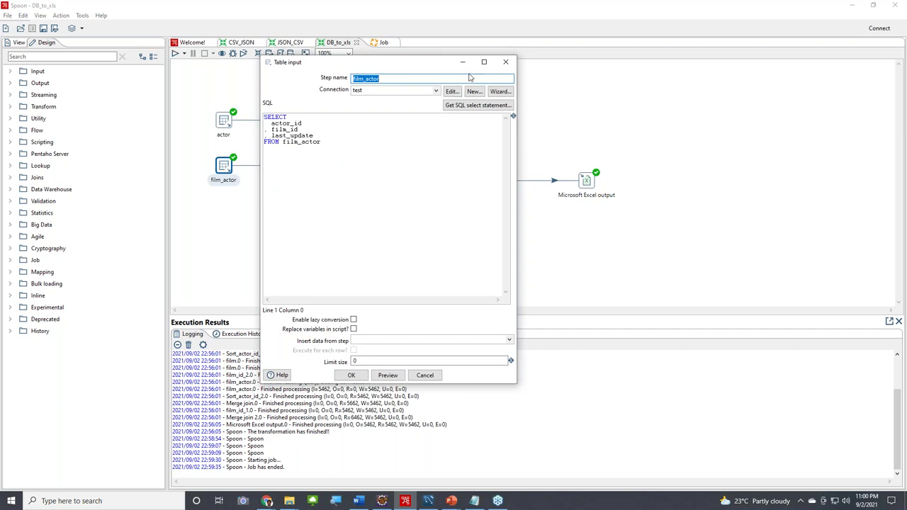
pyautogui.click(506, 61)
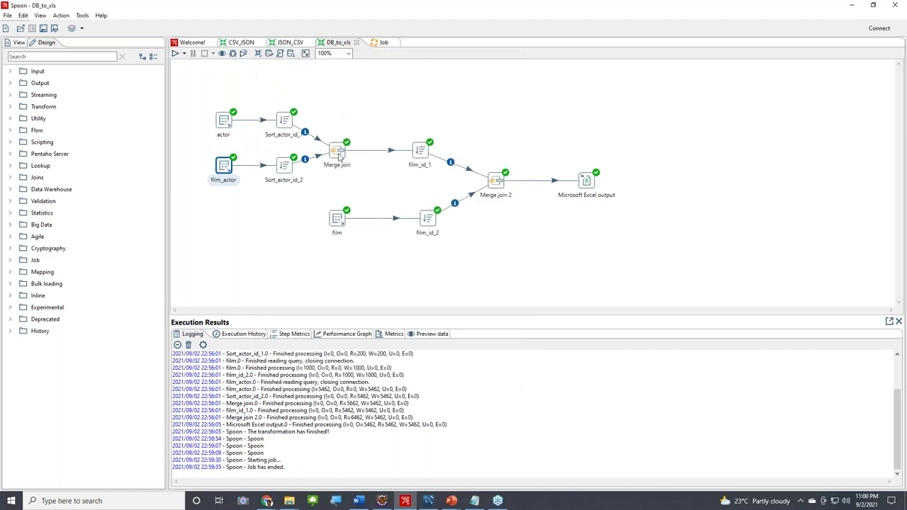
# Review the settings of the Merge join step fed by the two actor_id sorts and close them
pyautogui.click(339, 157)
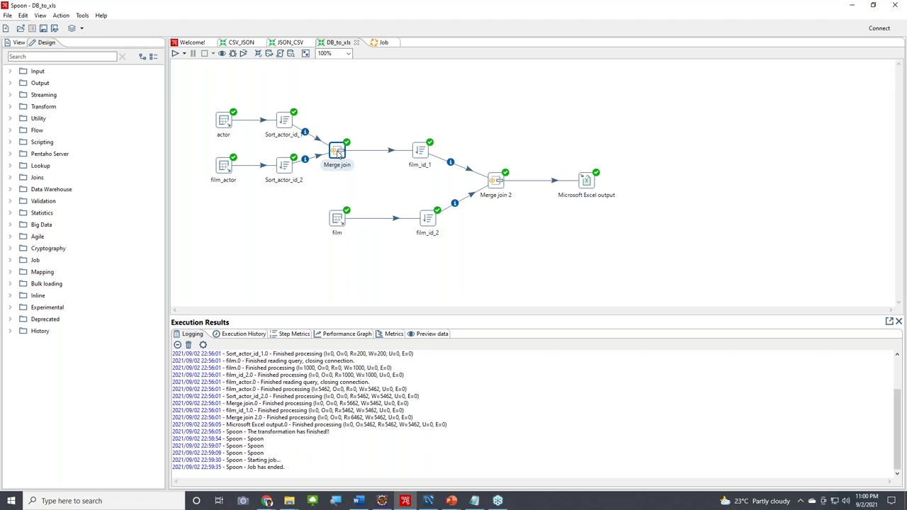
pyautogui.doubleClick(340, 156)
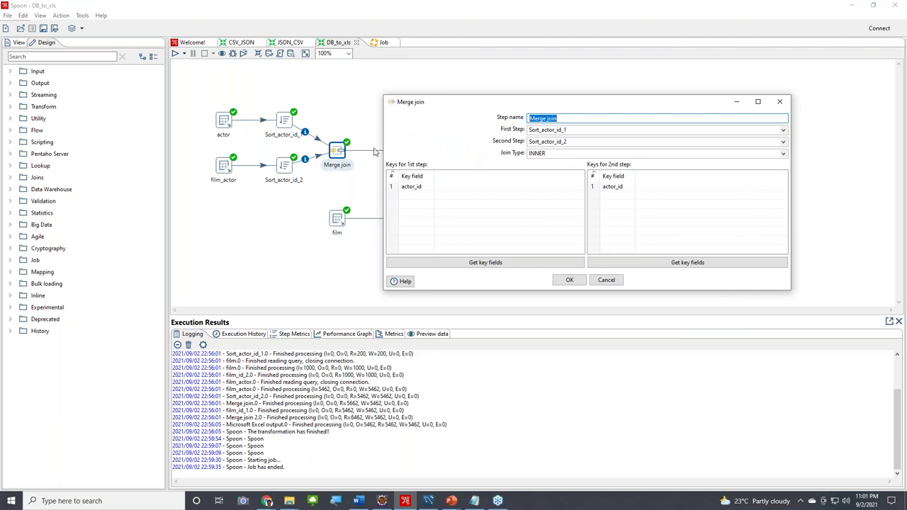
pyautogui.click(779, 101)
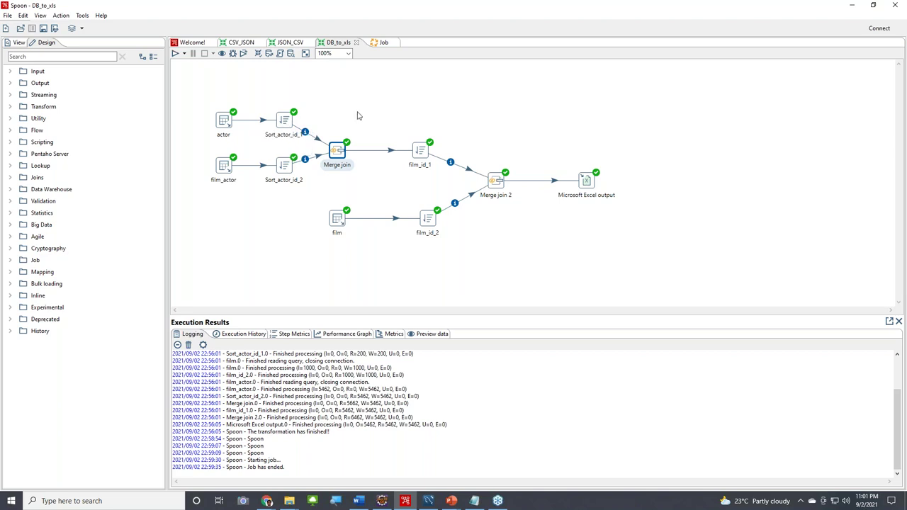
# Review the sort fields of Sort_actor_id_1 and Sort_actor_id_2 and close their settings
pyautogui.moveTo(284, 126)
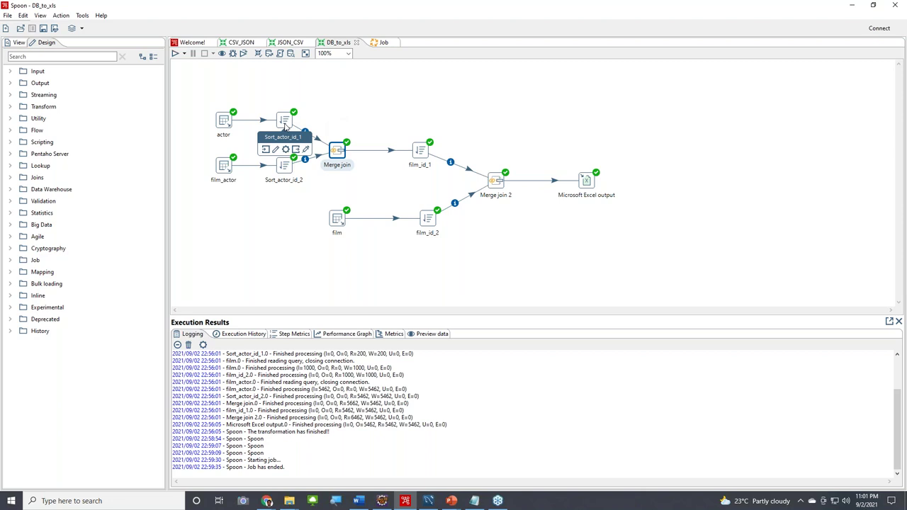
pyautogui.doubleClick(284, 121)
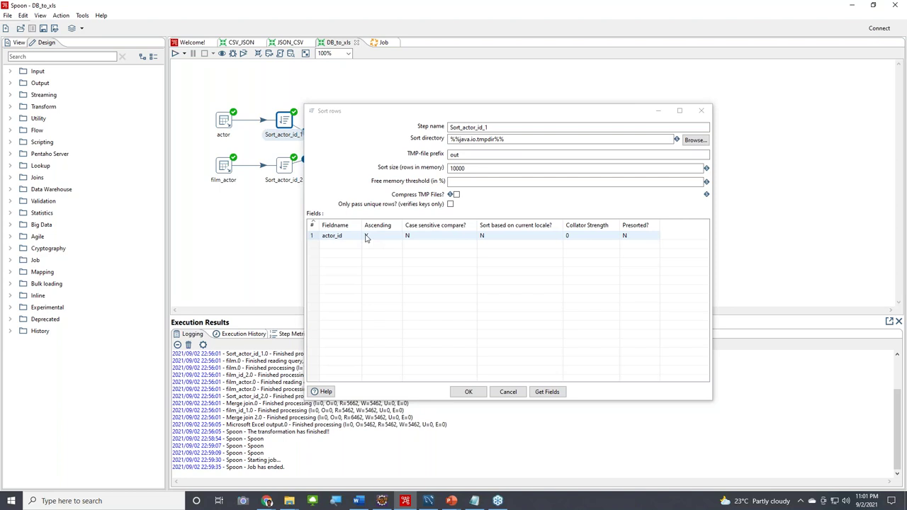
pyautogui.click(701, 111)
pyautogui.click(224, 168)
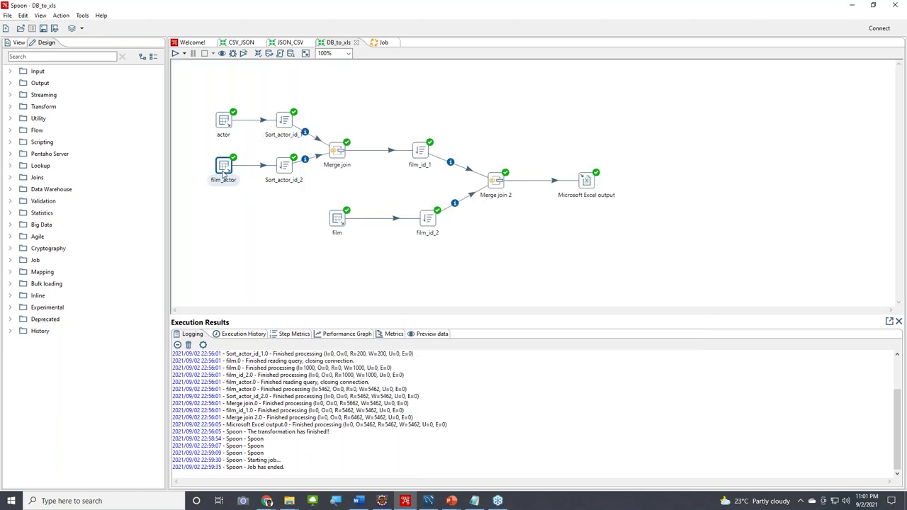
pyautogui.click(283, 167)
pyautogui.doubleClick(283, 166)
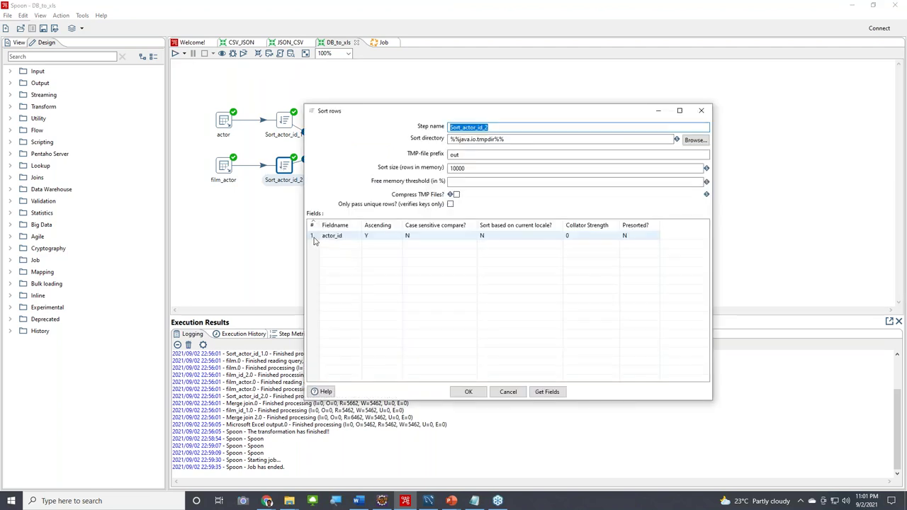
pyautogui.press('Escape')
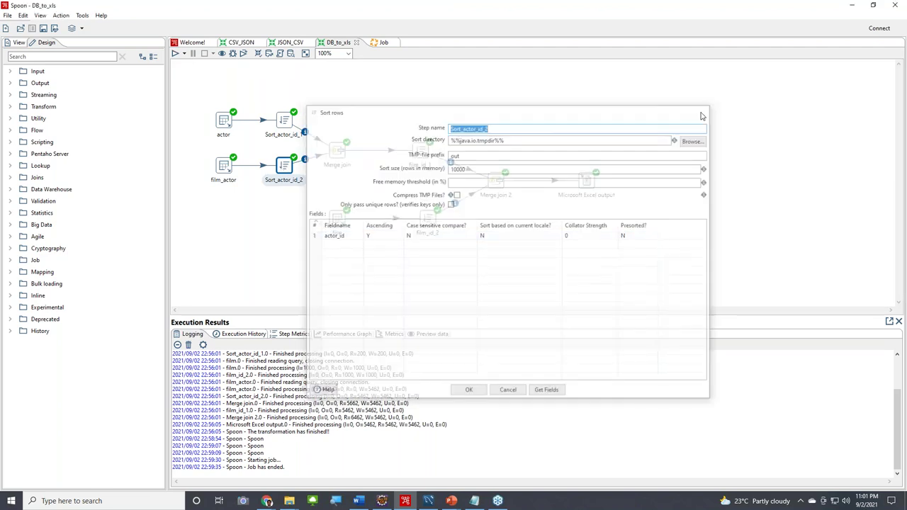
pyautogui.click(342, 157)
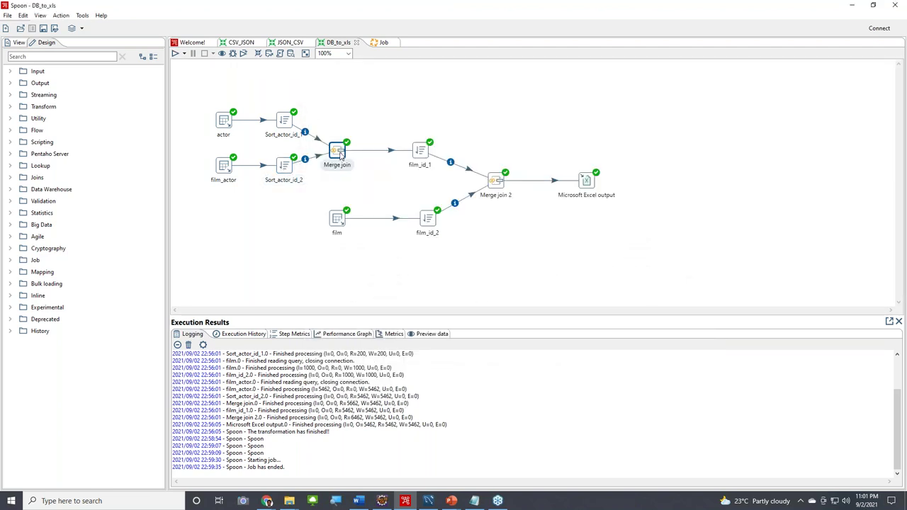
pyautogui.doubleClick(285, 167)
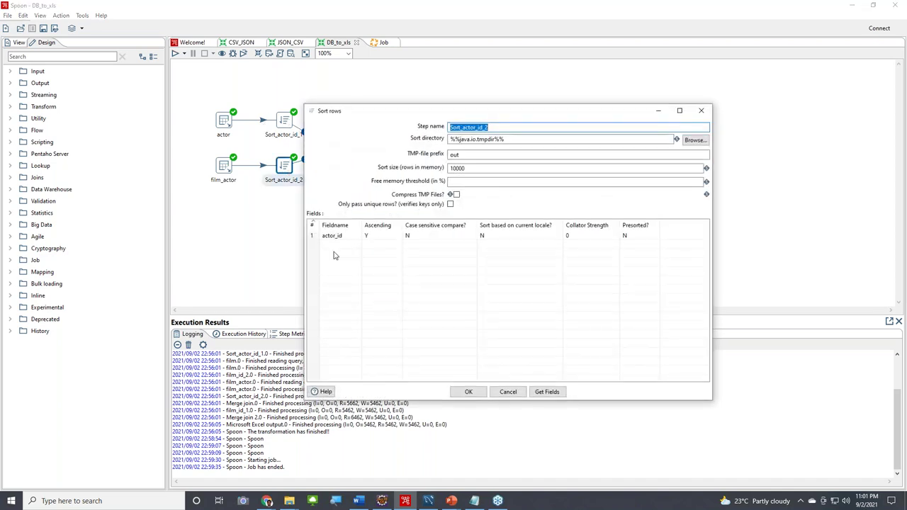
pyautogui.click(701, 110)
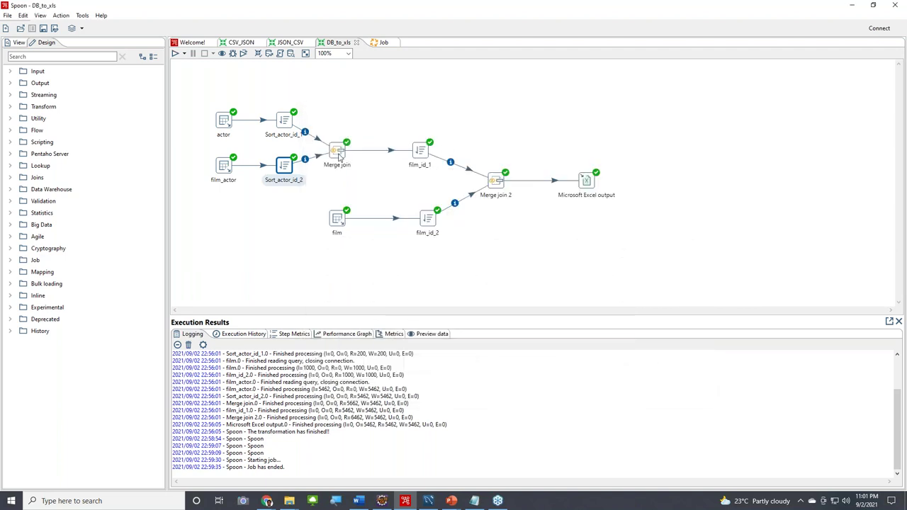
# Reopen the first Merge join's settings, move the dialog clear of the flow, and examine the available join types
pyautogui.moveTo(340, 158)
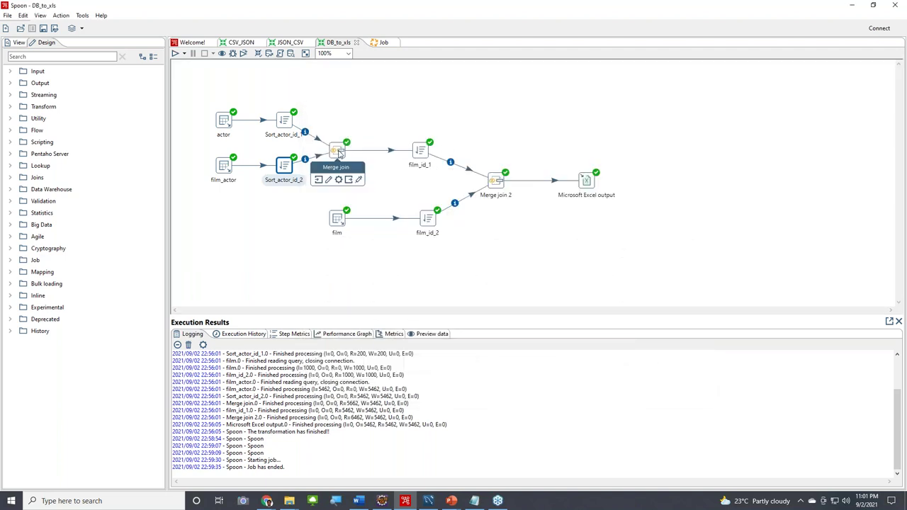
pyautogui.doubleClick(339, 154)
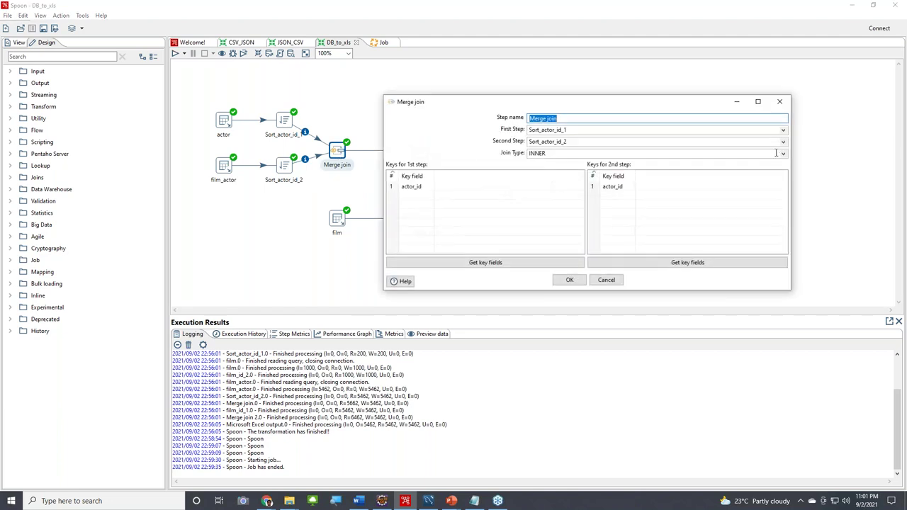
pyautogui.moveTo(615, 102); pyautogui.dragTo(481, 85)
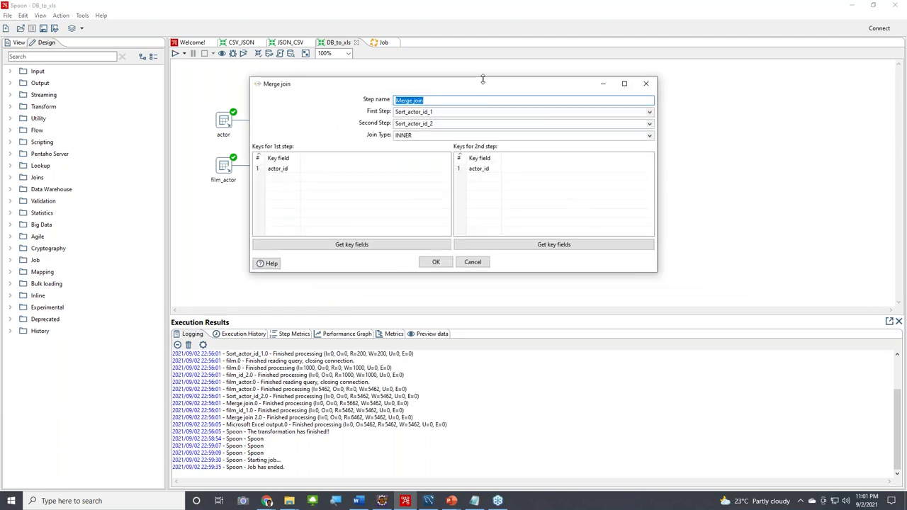
pyautogui.moveTo(416, 85); pyautogui.dragTo(635, 86)
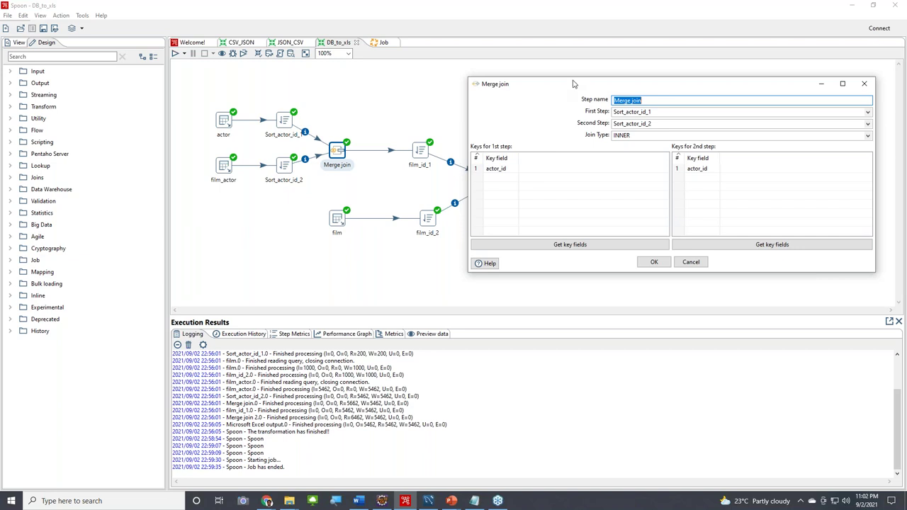
pyautogui.moveTo(575, 85); pyautogui.dragTo(429, 74)
pyautogui.click(726, 124)
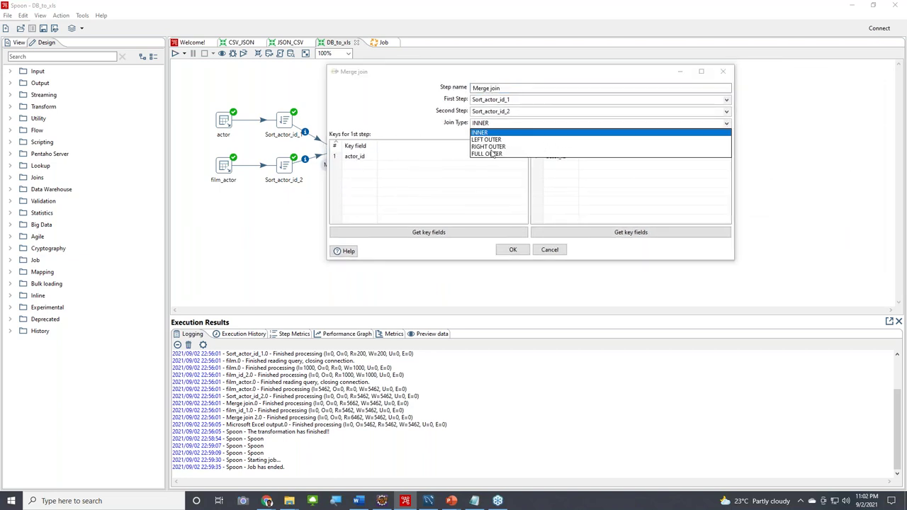
pyautogui.click(386, 107)
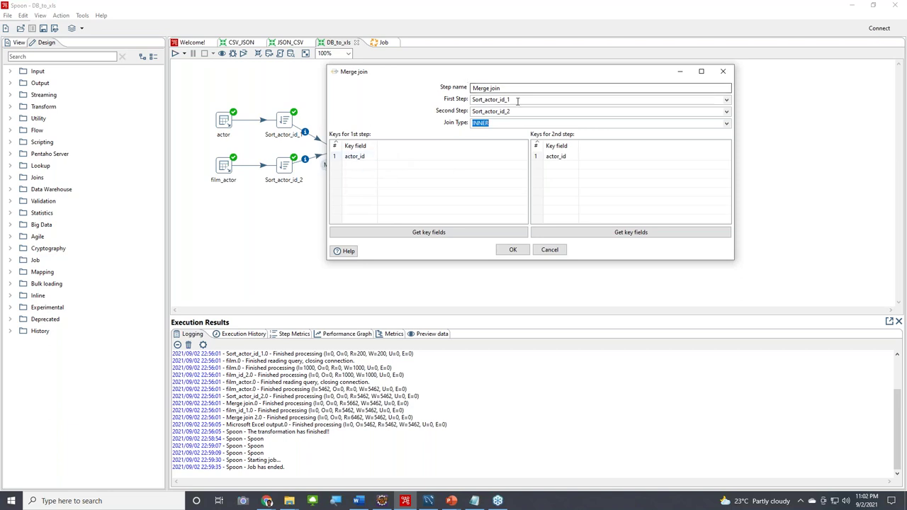
# Examine the Merge join's first step, its key fields and the Get key fields options, cancelling without changes
pyautogui.moveTo(516, 99); pyautogui.dragTo(448, 100)
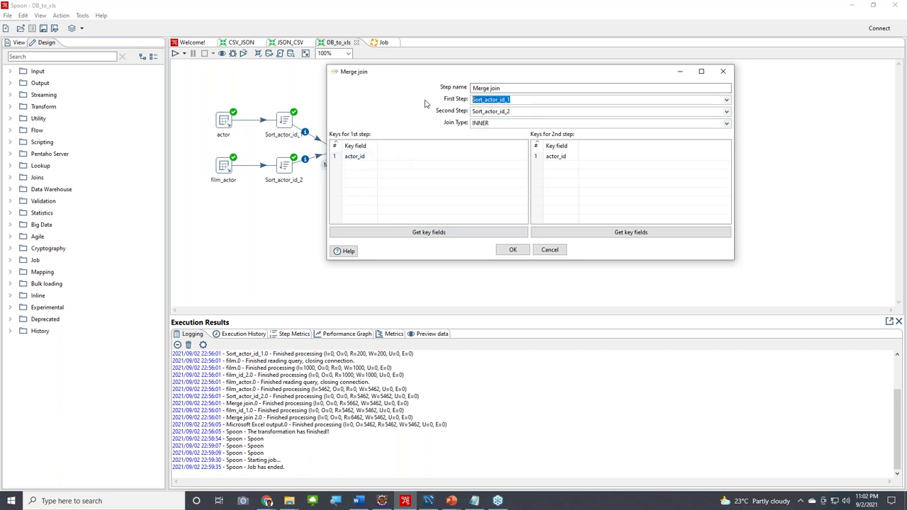
pyautogui.click(375, 157)
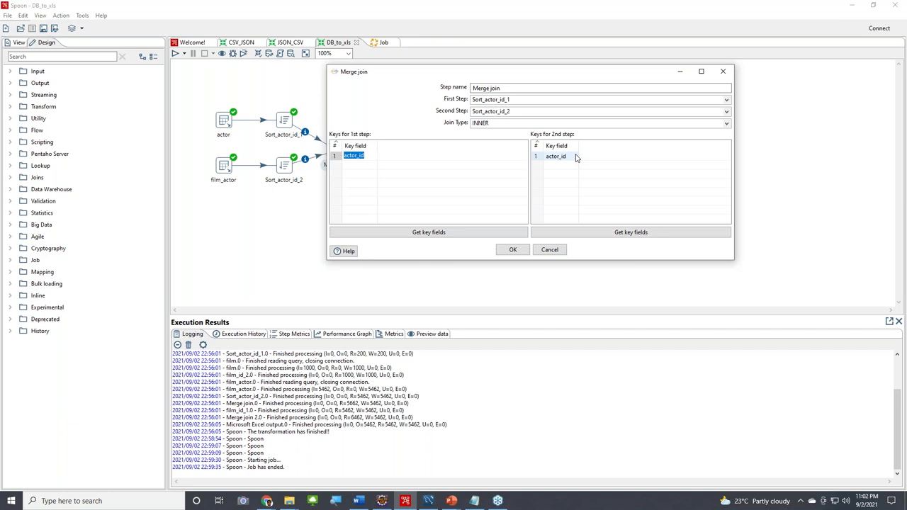
pyautogui.click(577, 156)
pyautogui.click(364, 167)
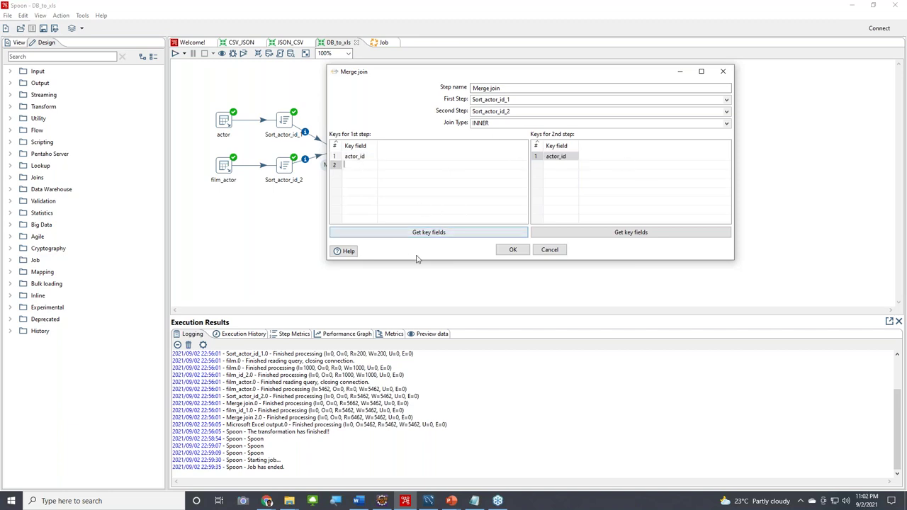
pyautogui.click(380, 162)
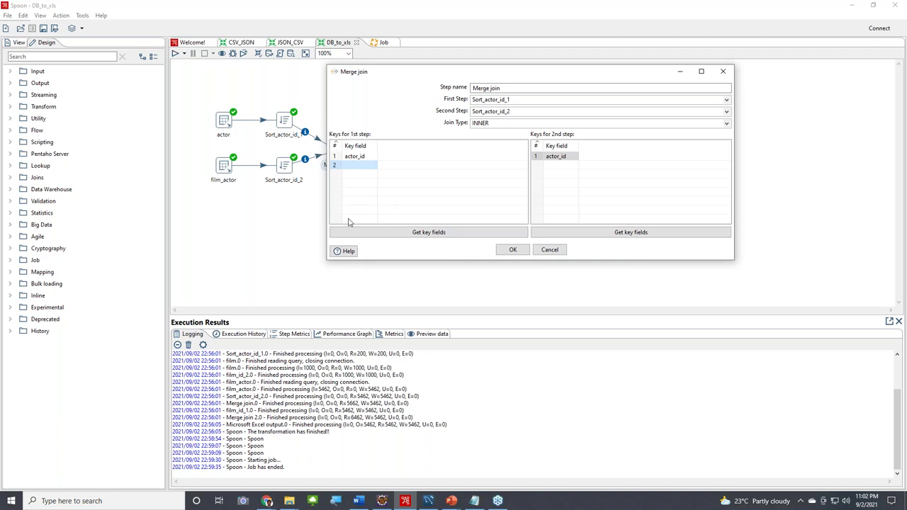
pyautogui.click(412, 239)
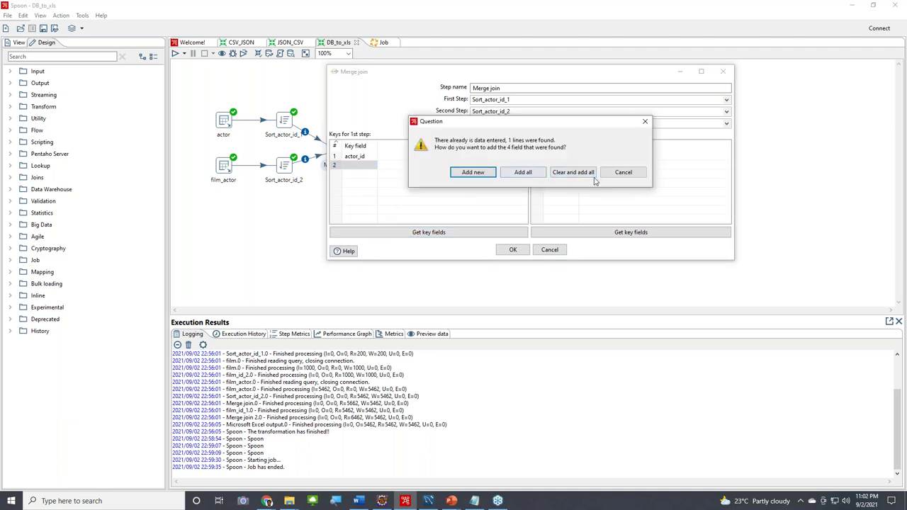
pyautogui.click(637, 175)
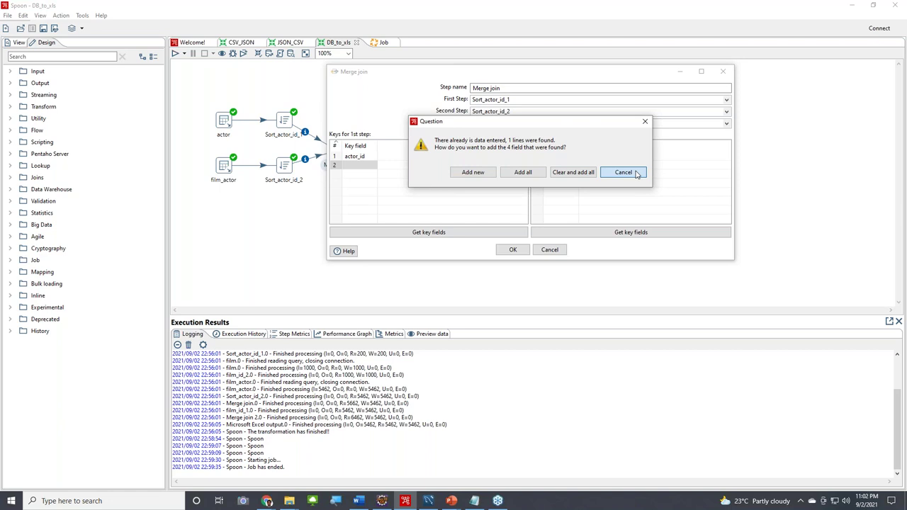
pyautogui.click(638, 174)
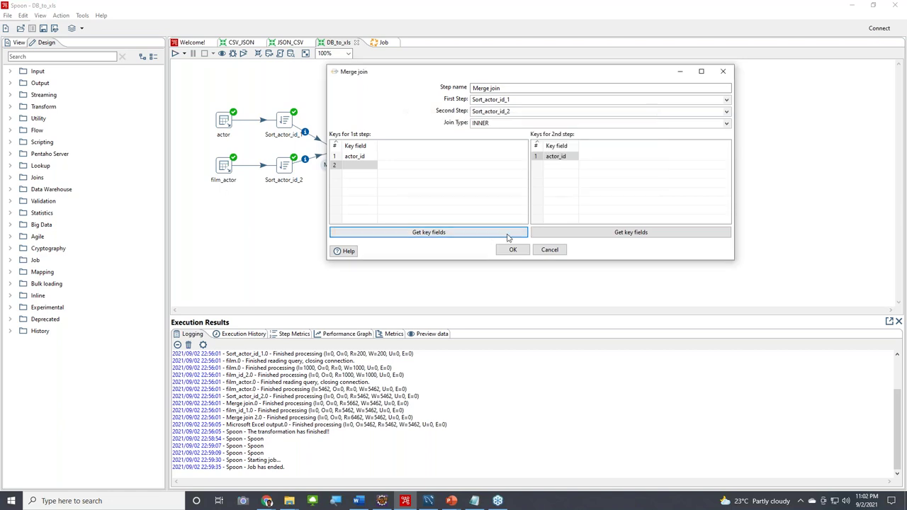
pyautogui.click(549, 250)
# Point out the actor and film_actor inputs and Merge join 2, and review the film_id_1 sort settings without changes
pyautogui.moveTo(327, 154)
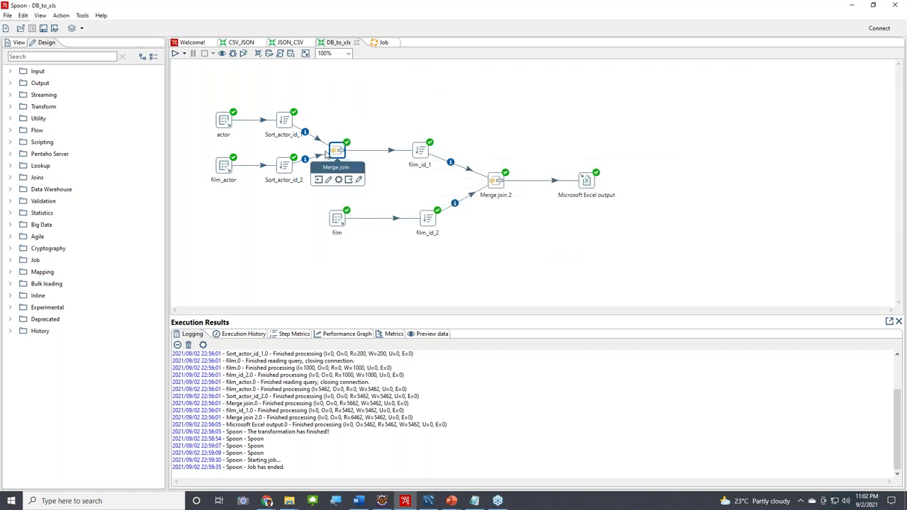
pyautogui.moveTo(202, 100); pyautogui.dragTo(243, 220)
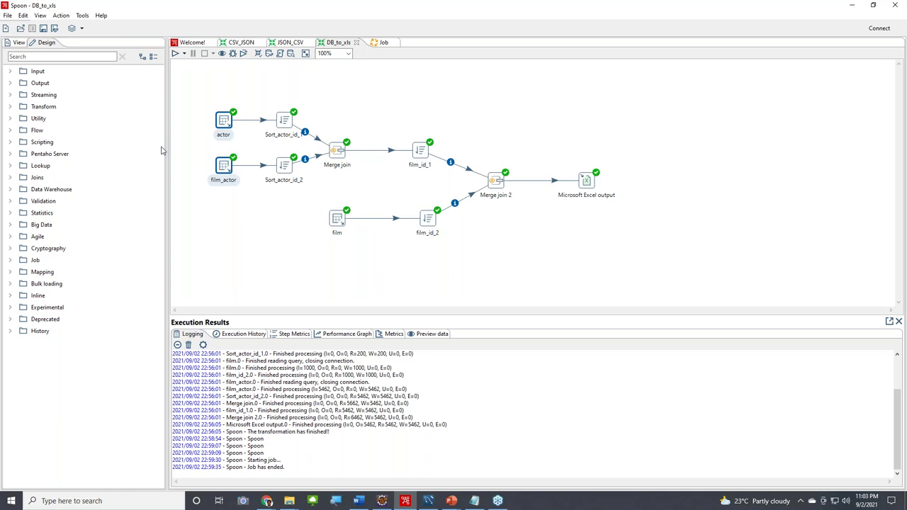
pyautogui.doubleClick(423, 153)
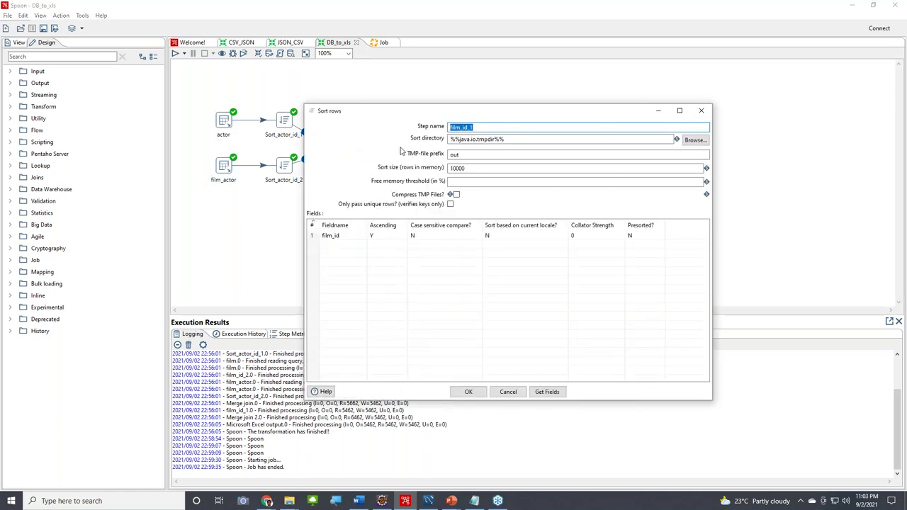
pyautogui.press('Escape')
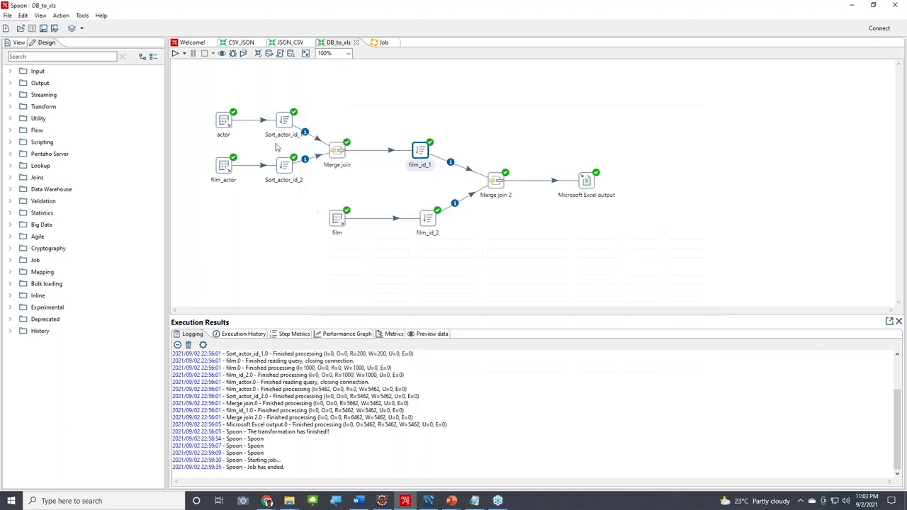
pyautogui.moveTo(478, 147); pyautogui.dragTo(518, 251)
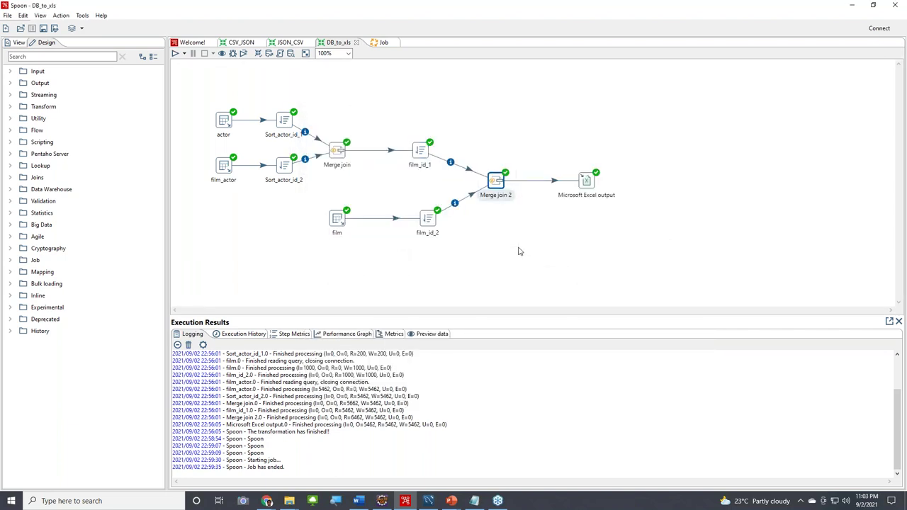
pyautogui.doubleClick(424, 153)
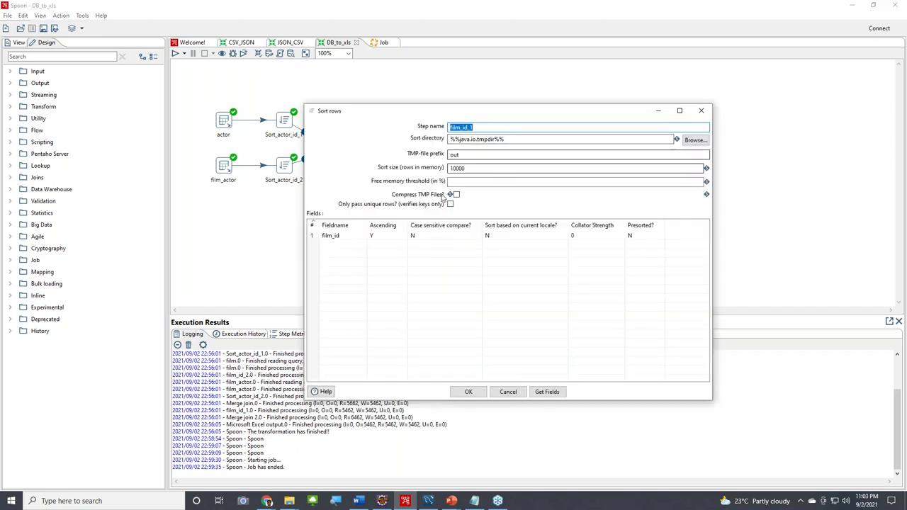
pyautogui.click(702, 110)
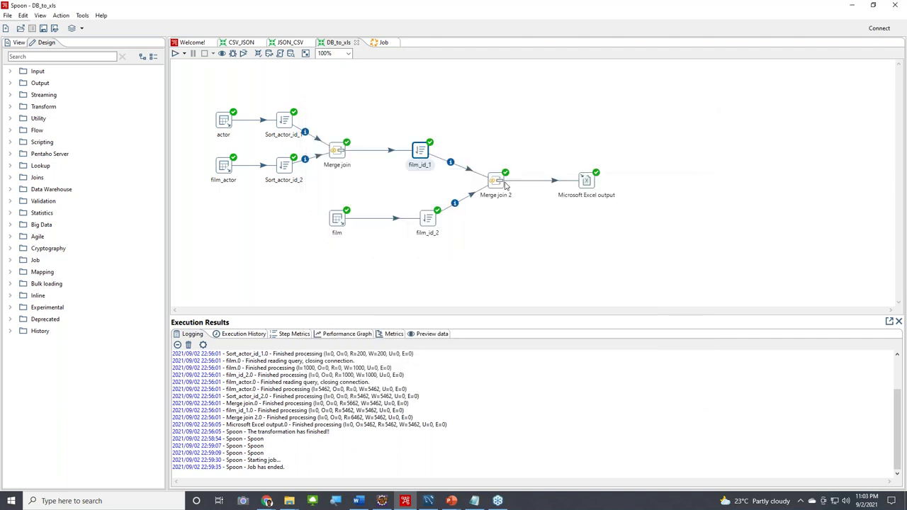
# Review the Merge join 2 settings, including its join type and the key fields of both steps, and close them
pyautogui.doubleClick(500, 185)
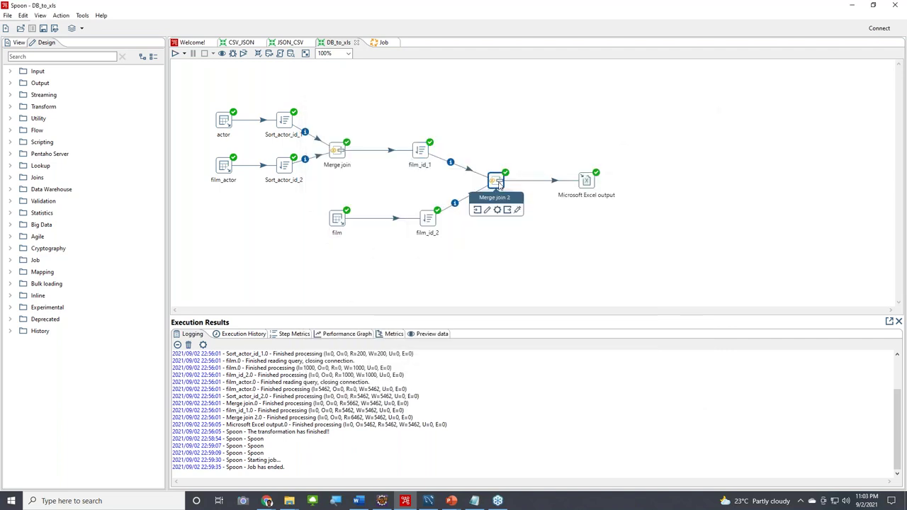
pyautogui.doubleClick(580, 145)
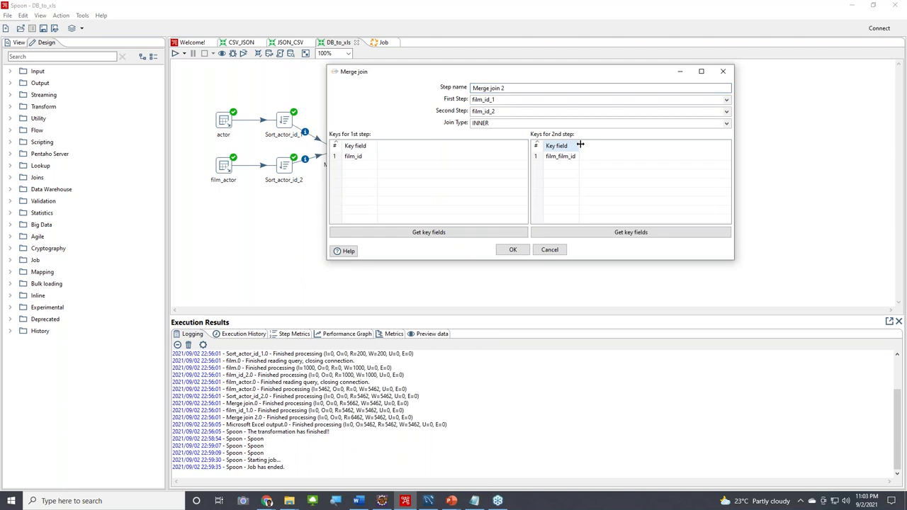
pyautogui.click(724, 71)
# Inspect the film_id alias in the film input's SQL, and recheck the matching key fields in Merge join 2
pyautogui.doubleClick(337, 220)
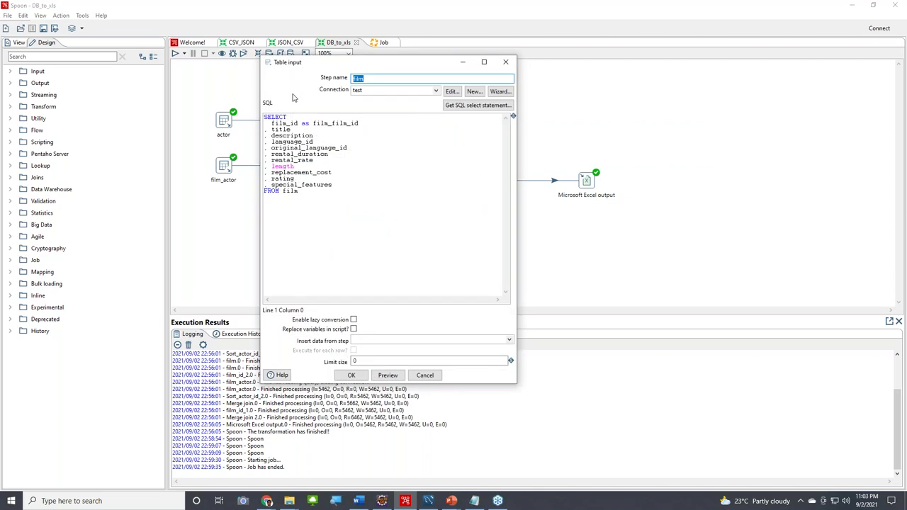
pyautogui.moveTo(300, 124); pyautogui.dragTo(275, 124)
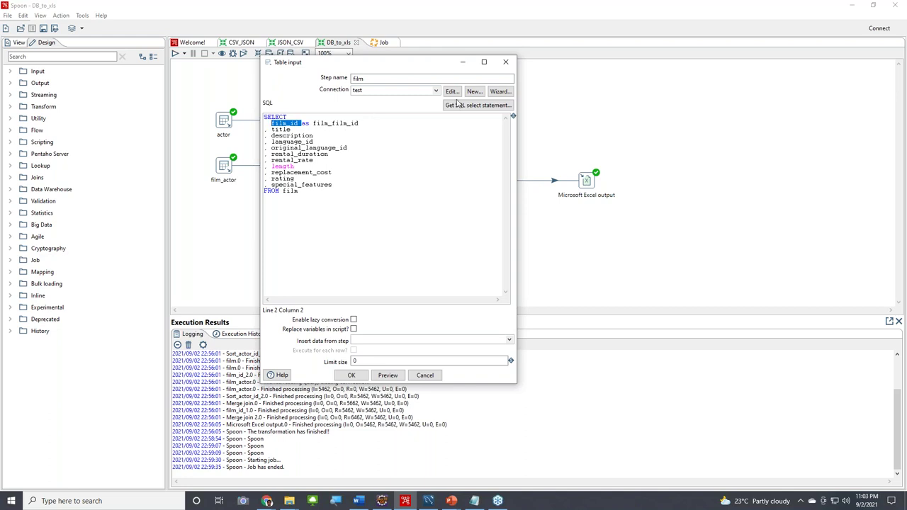
pyautogui.click(506, 62)
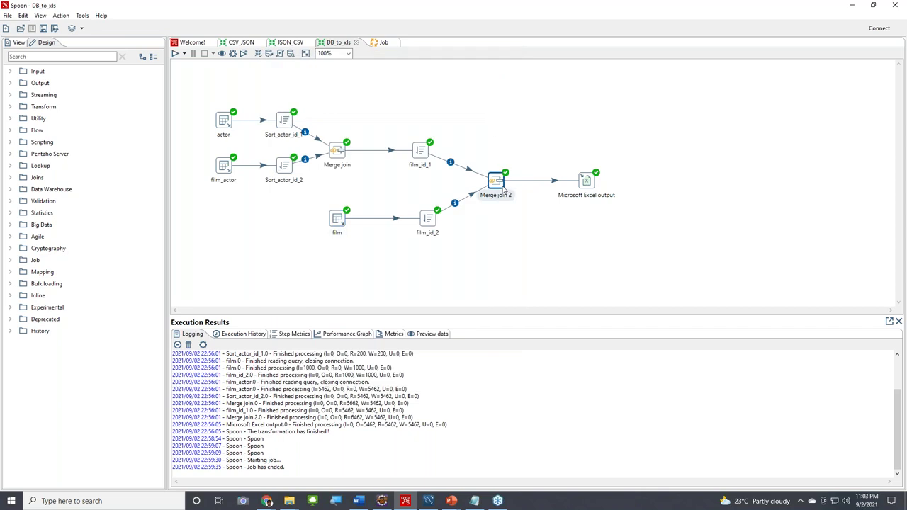
pyautogui.doubleClick(496, 181)
pyautogui.click(578, 143)
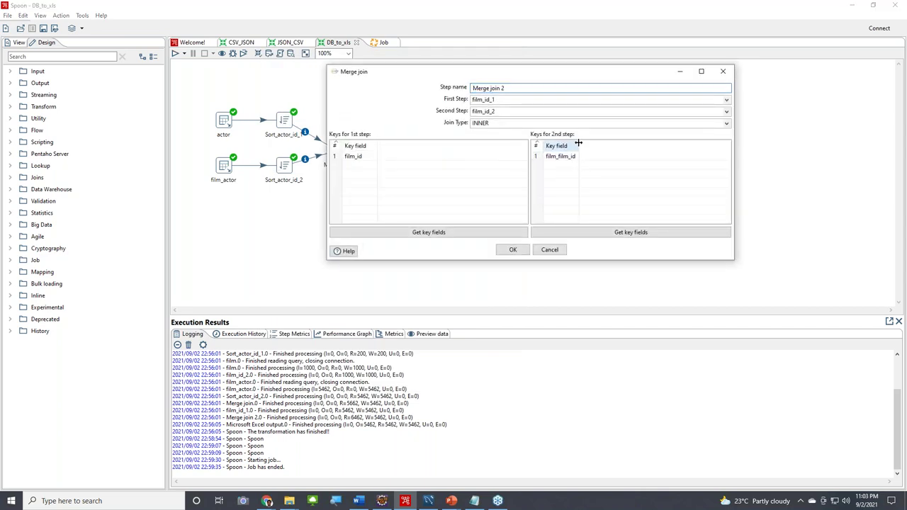
pyautogui.click(728, 74)
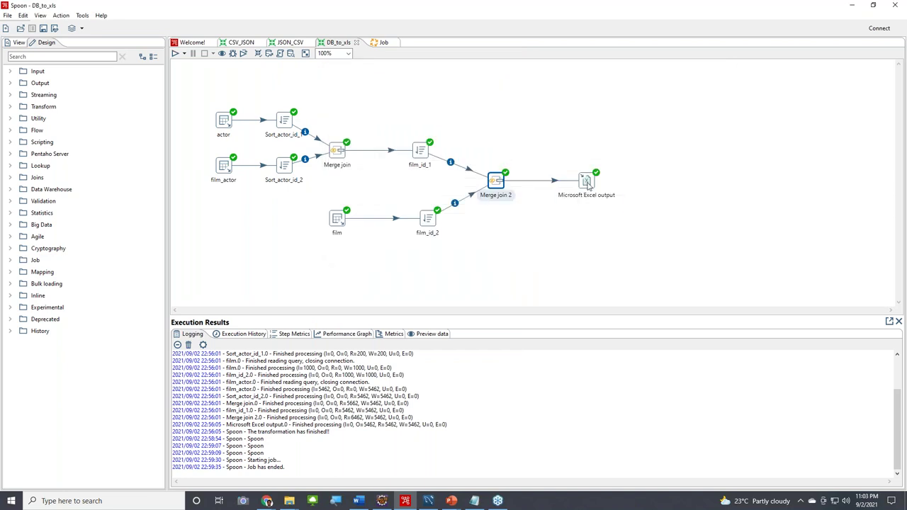
# Examine the list of output fields in the Microsoft Excel output step and close its settings without changes
pyautogui.doubleClick(587, 185)
pyautogui.click(377, 117)
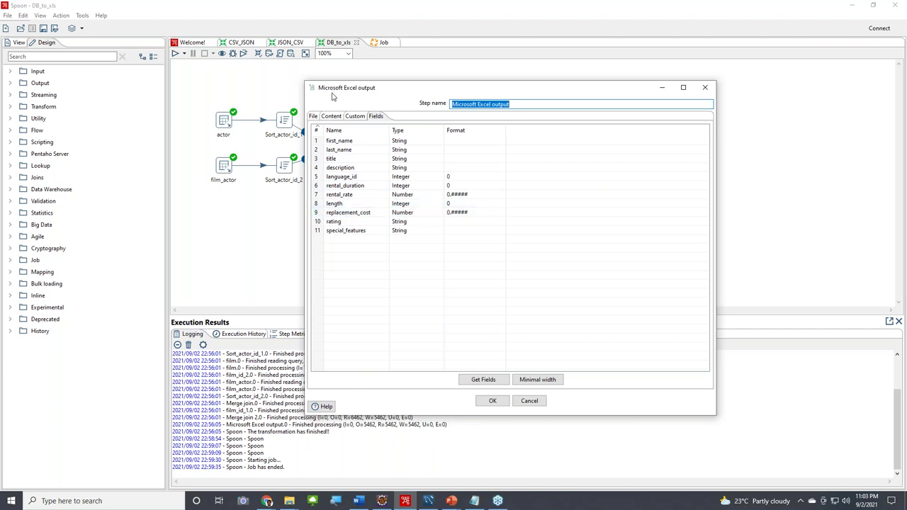
pyautogui.click(706, 88)
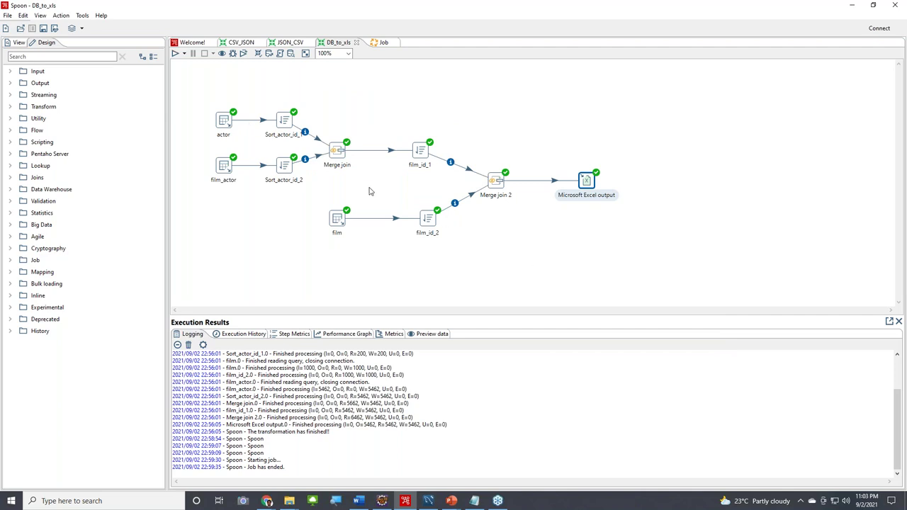
pyautogui.doubleClick(586, 182)
pyautogui.click(381, 117)
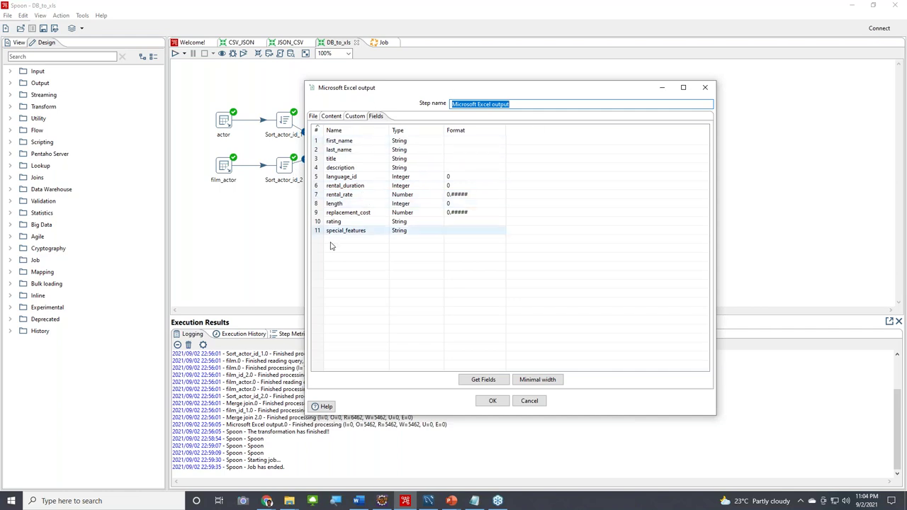
pyautogui.click(705, 88)
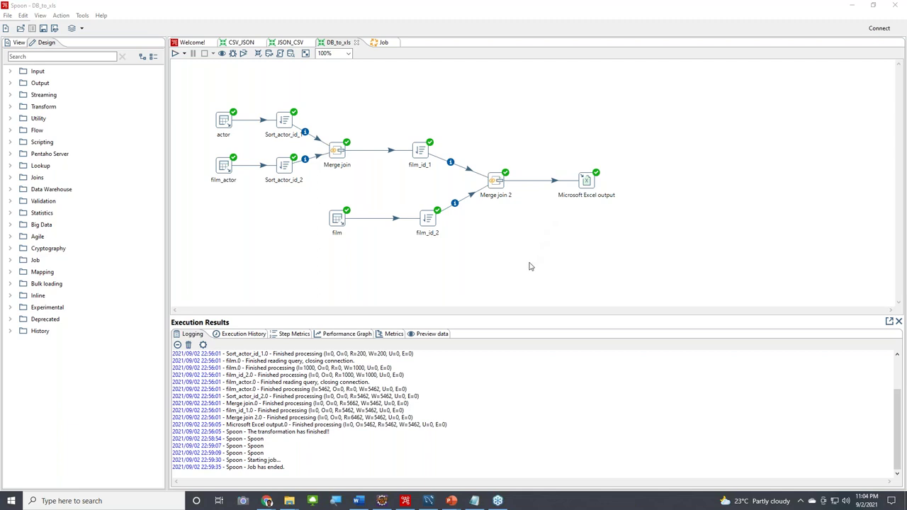
# Show the Job flow once more, and minimize Spoon to return to the slide on running transformations through Java
pyautogui.click(383, 44)
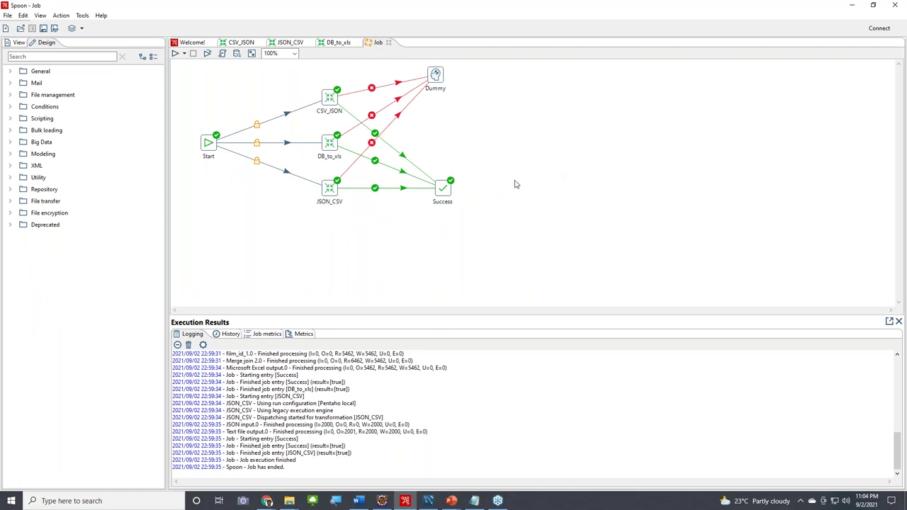
pyautogui.click(852, 5)
pyautogui.click(854, 8)
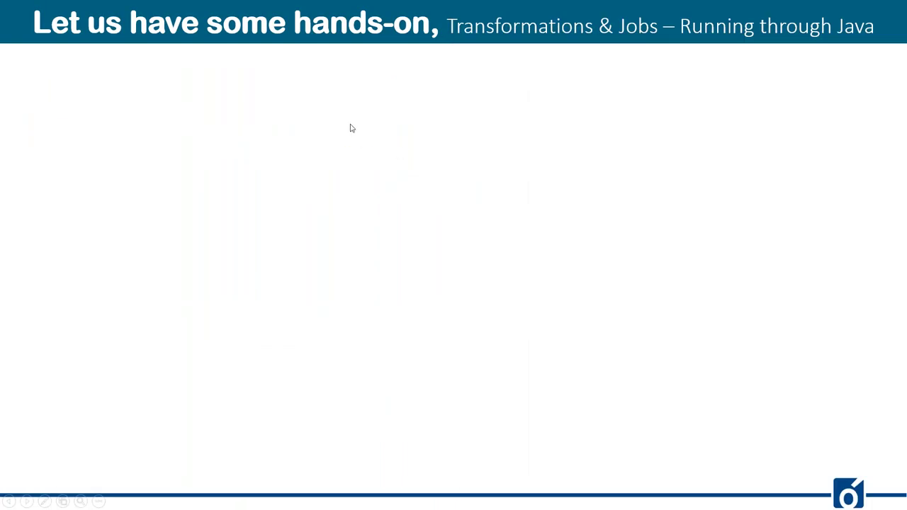